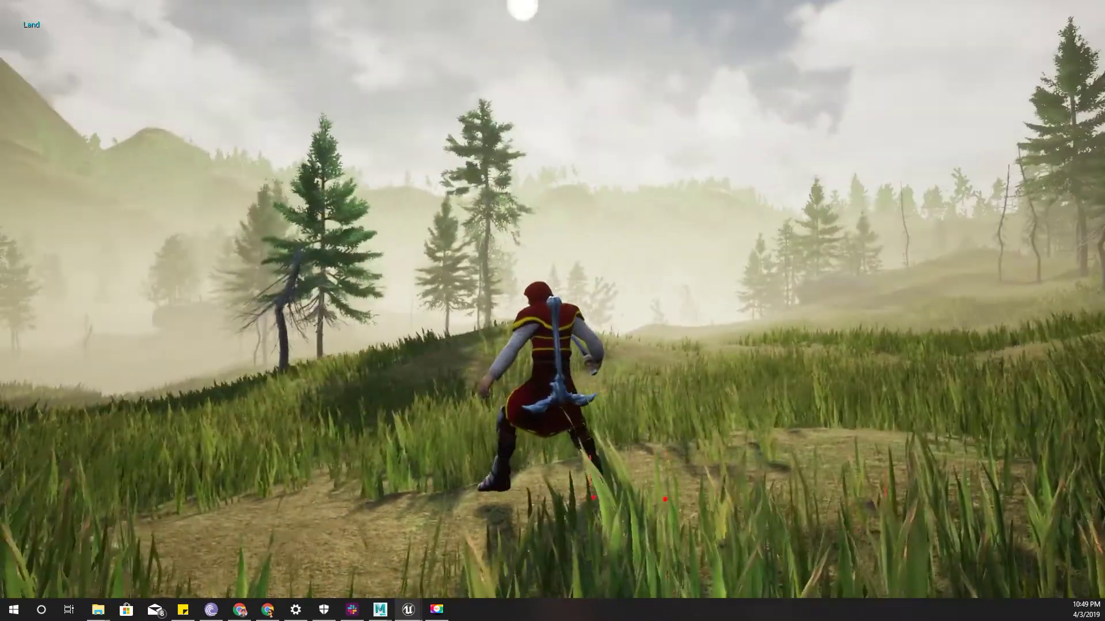
- End the running play session and bring the level viewport back out of full screen
key(Escape)
right_drag(552, 311, 725, 339)
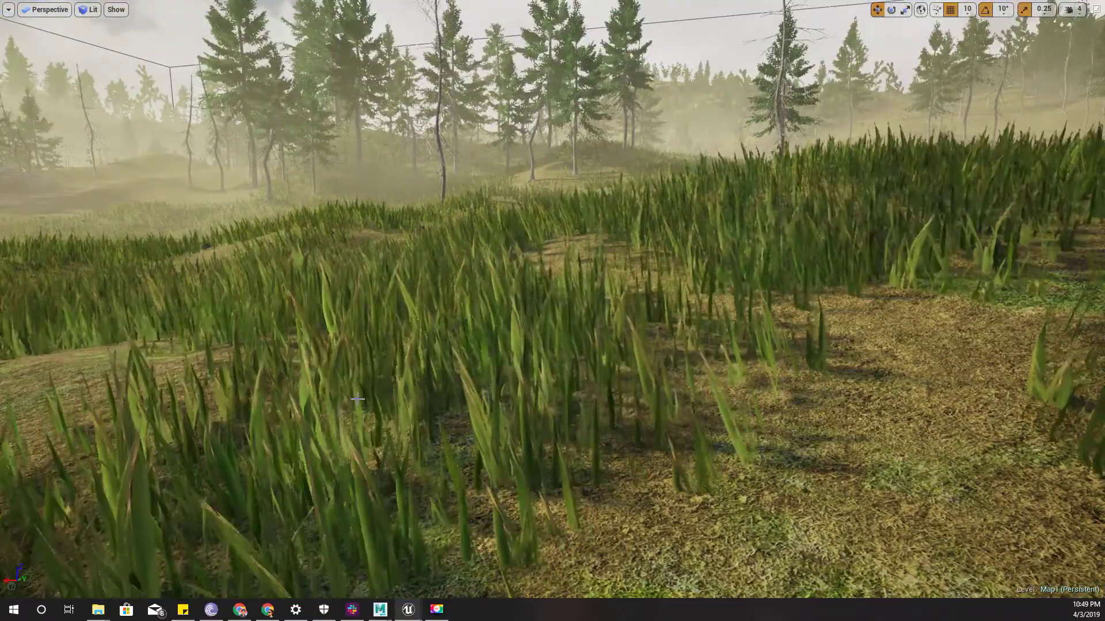
key(F11)
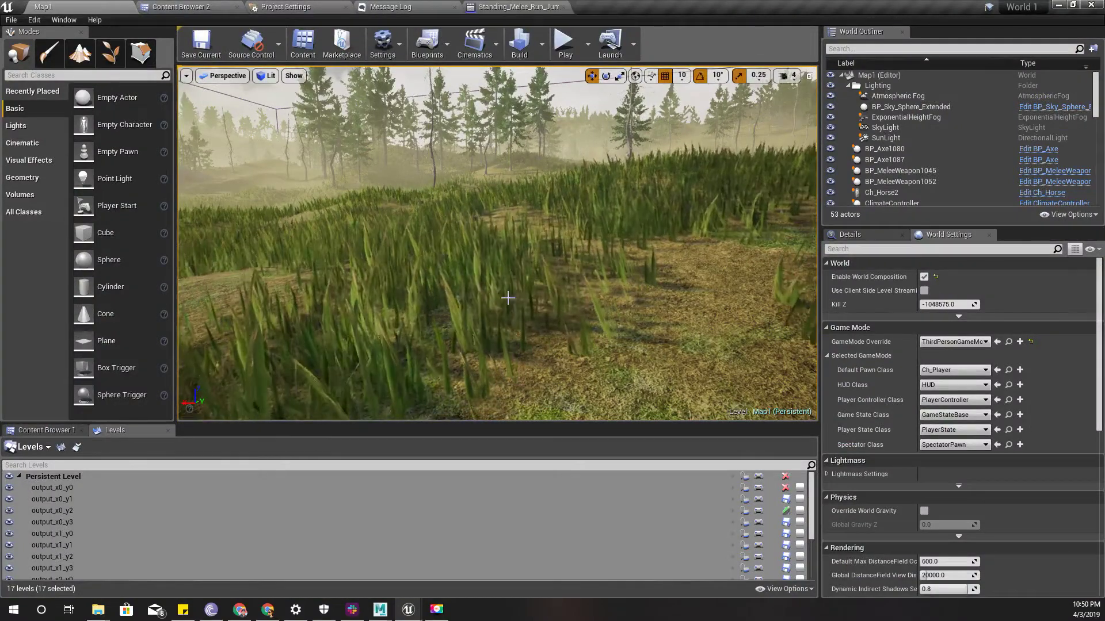
- Review the Standing Melee Run Jump Attack animation on the Mixamo site and in its montage in Unreal Editor
key(alt+Tab)
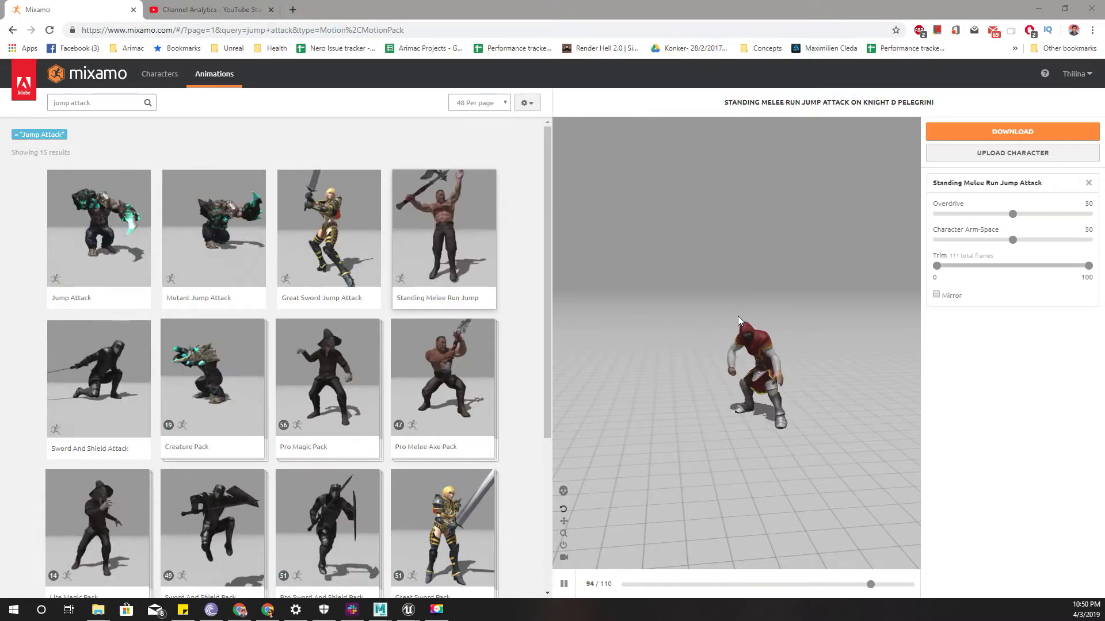
key(alt+Tab)
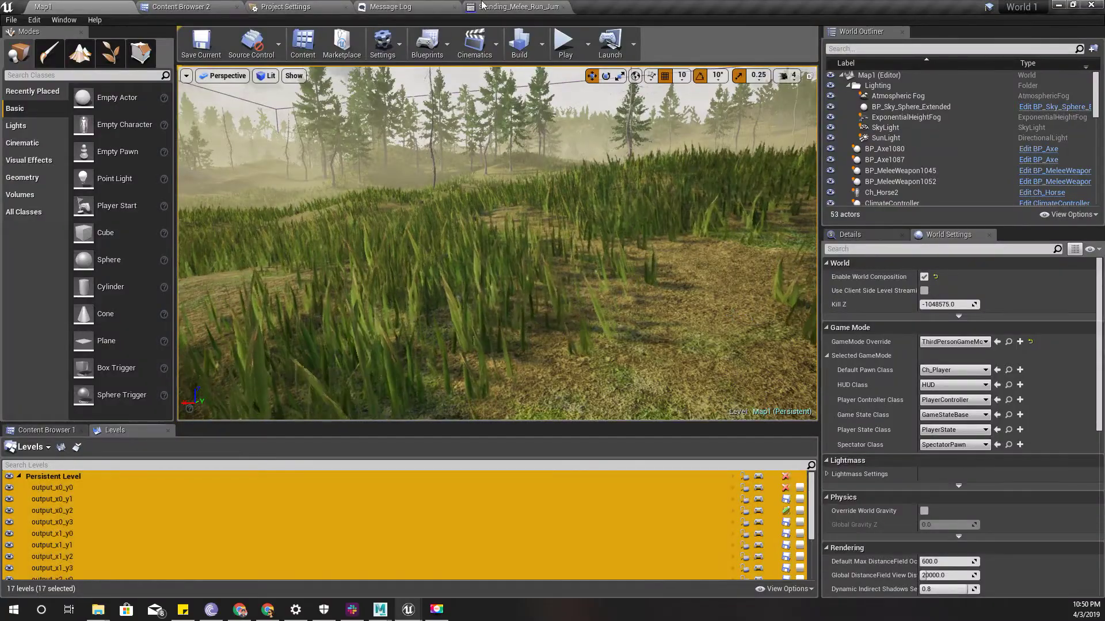
click(519, 7)
click(344, 584)
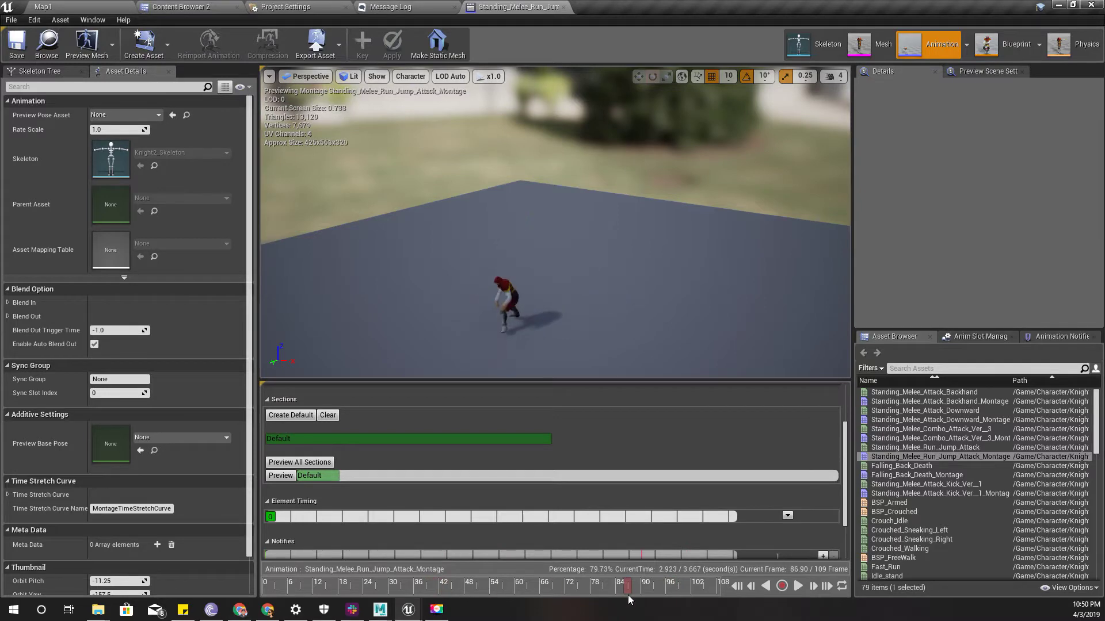
- Find the Standing_Melee_Run_Jump_Attack animation among the jump assets and show it in its containing folder
click(183, 6)
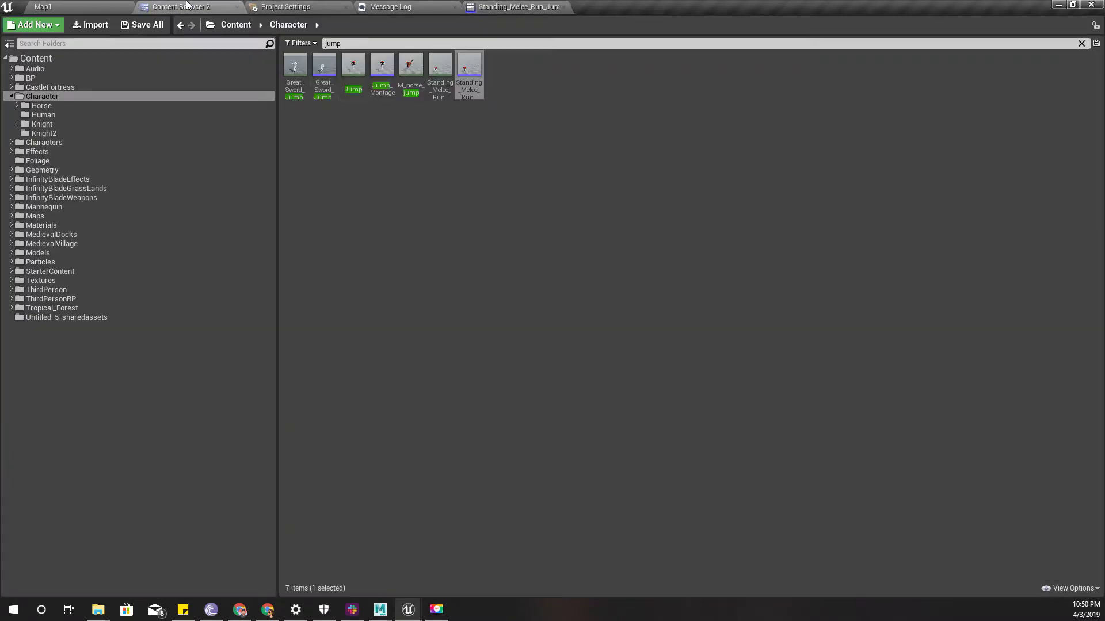
right_click(441, 69)
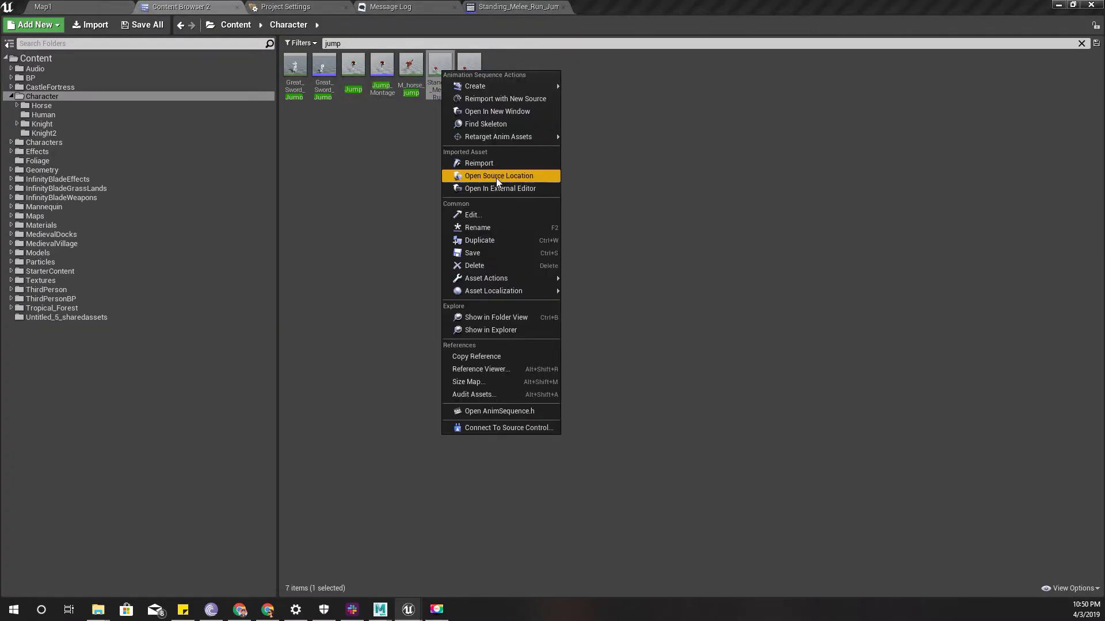
mouse_move(493, 138)
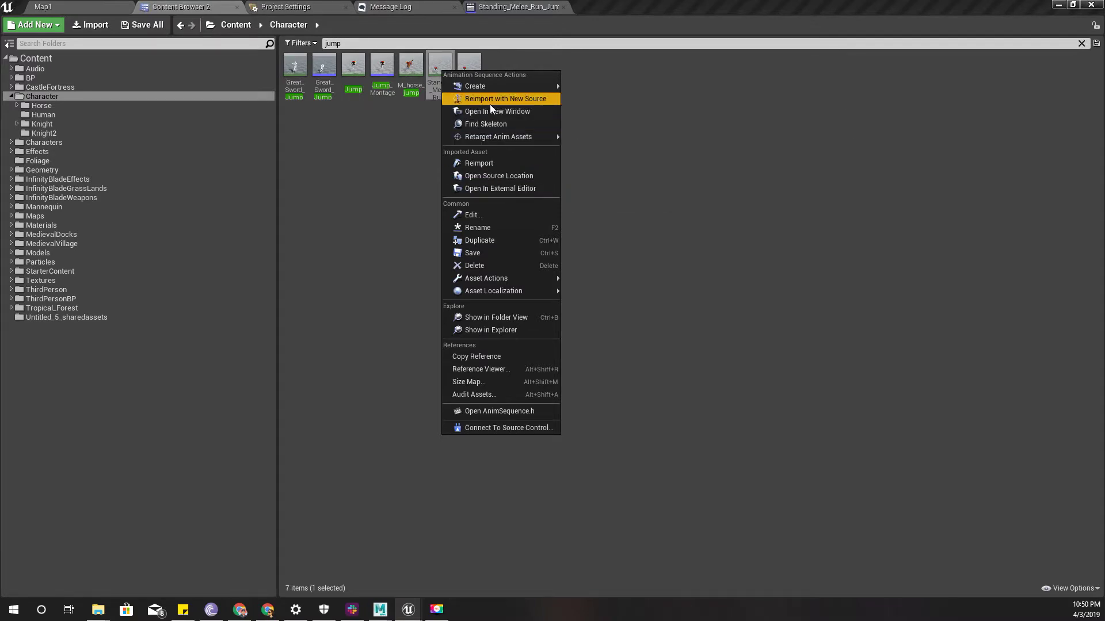
click(498, 318)
ctrl+scroll(653, 156, up, 4)
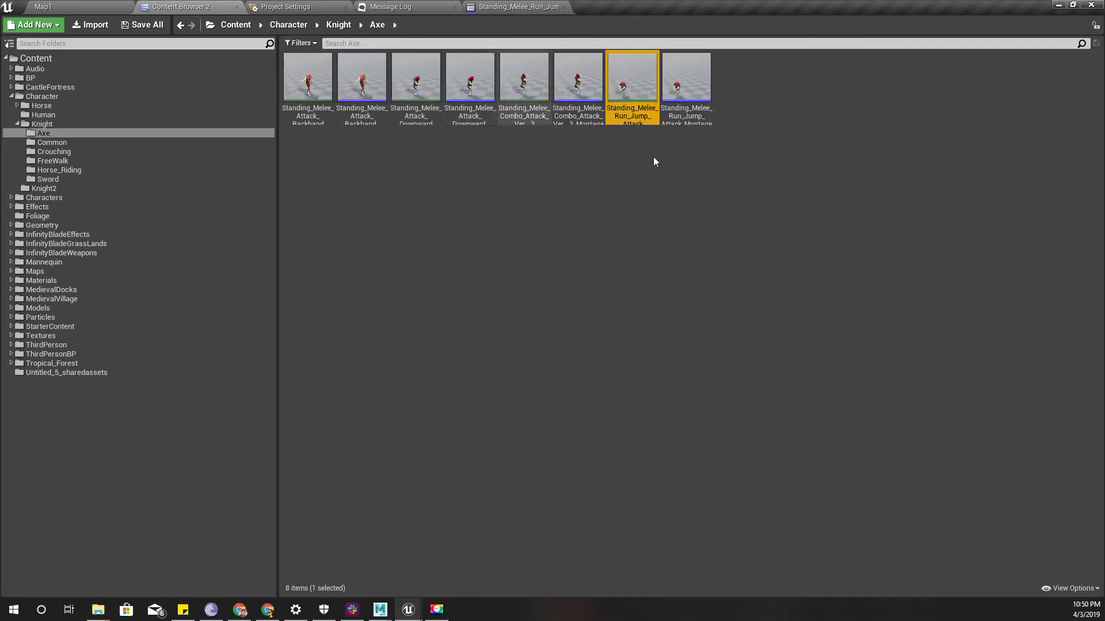
- Check the actions available for the run jump attack animation and select its montage in the Axe folder
right_click(701, 82)
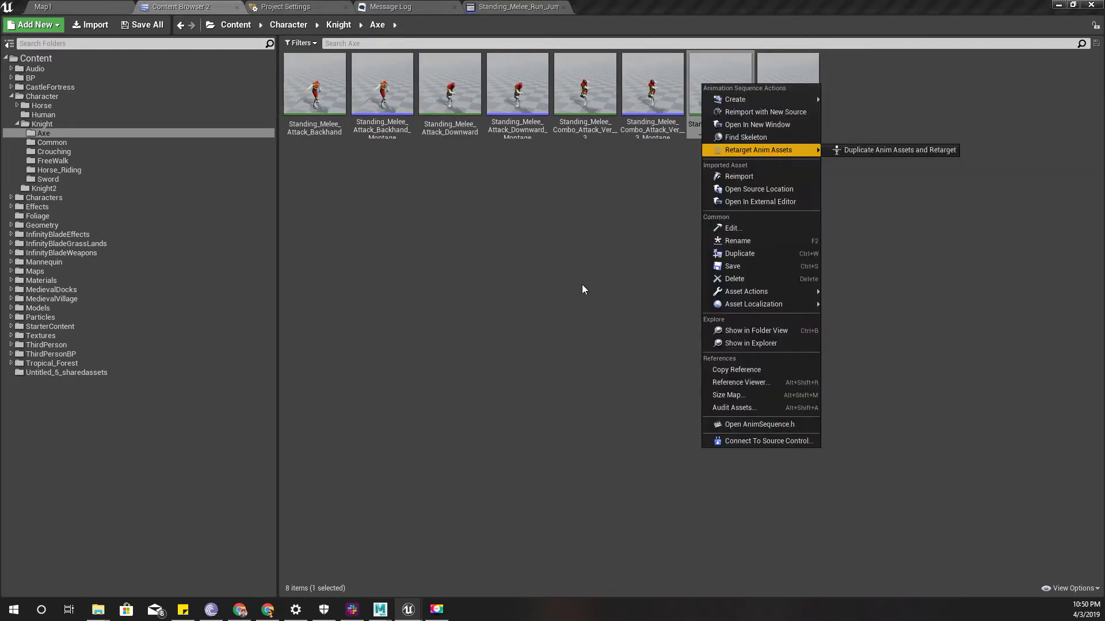
click(583, 284)
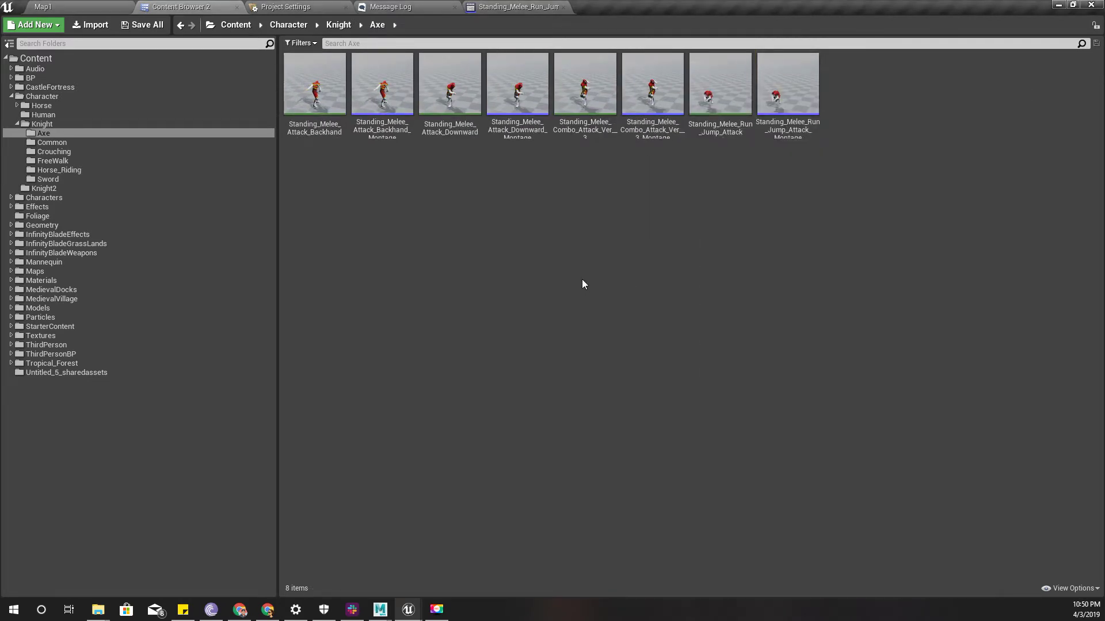
click(633, 96)
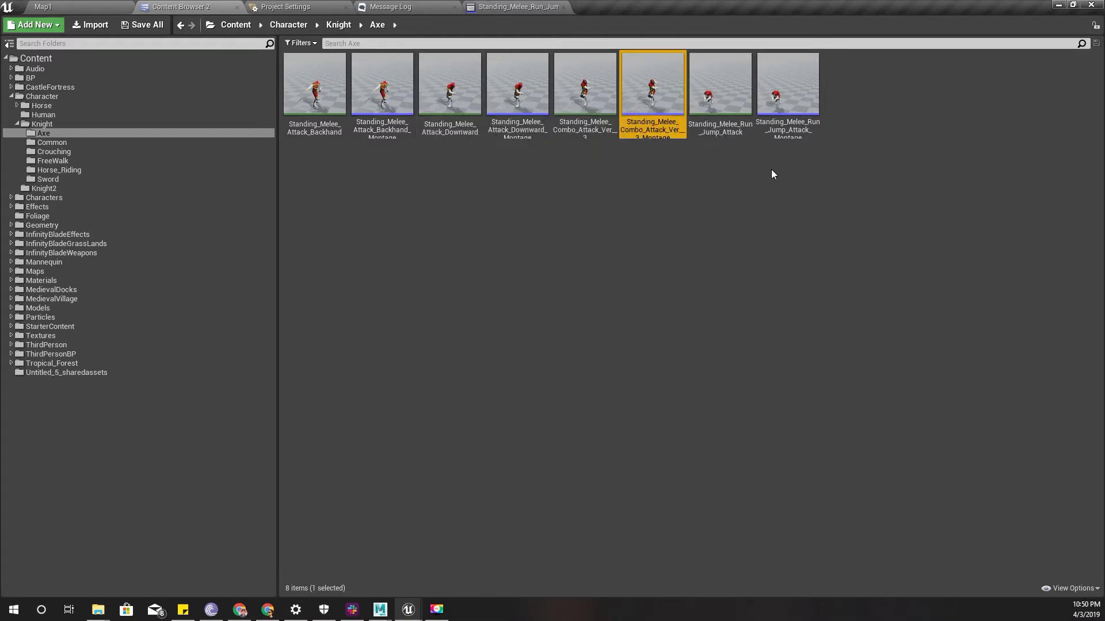
click(807, 83)
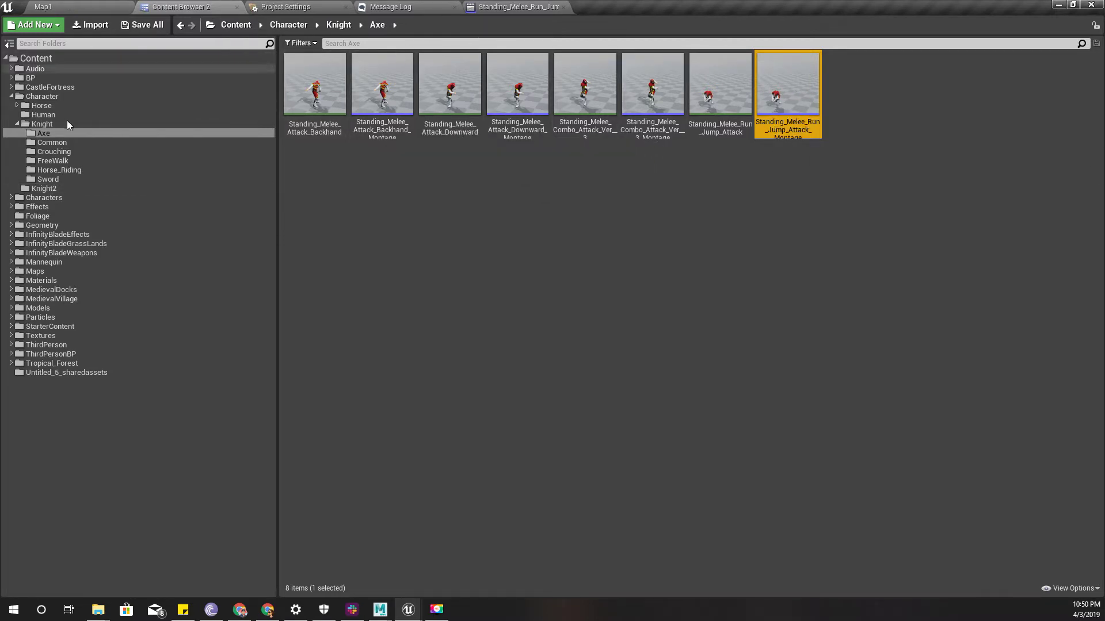
- Open the BP_MeleeWeapon blueprint from the BP/Weapons folder
click(40, 105)
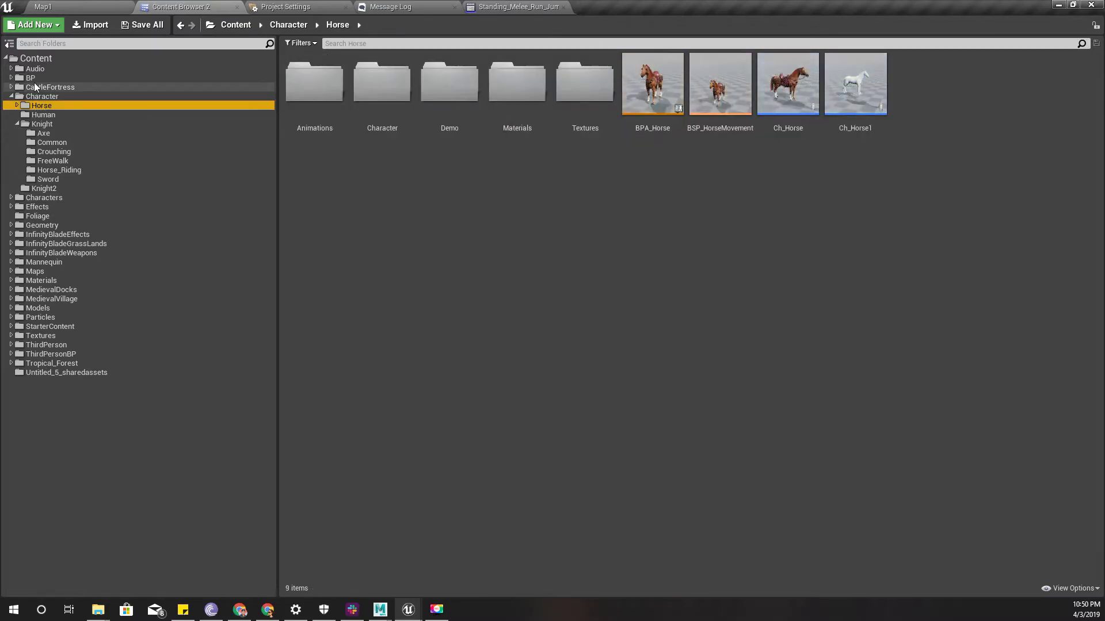
click(31, 78)
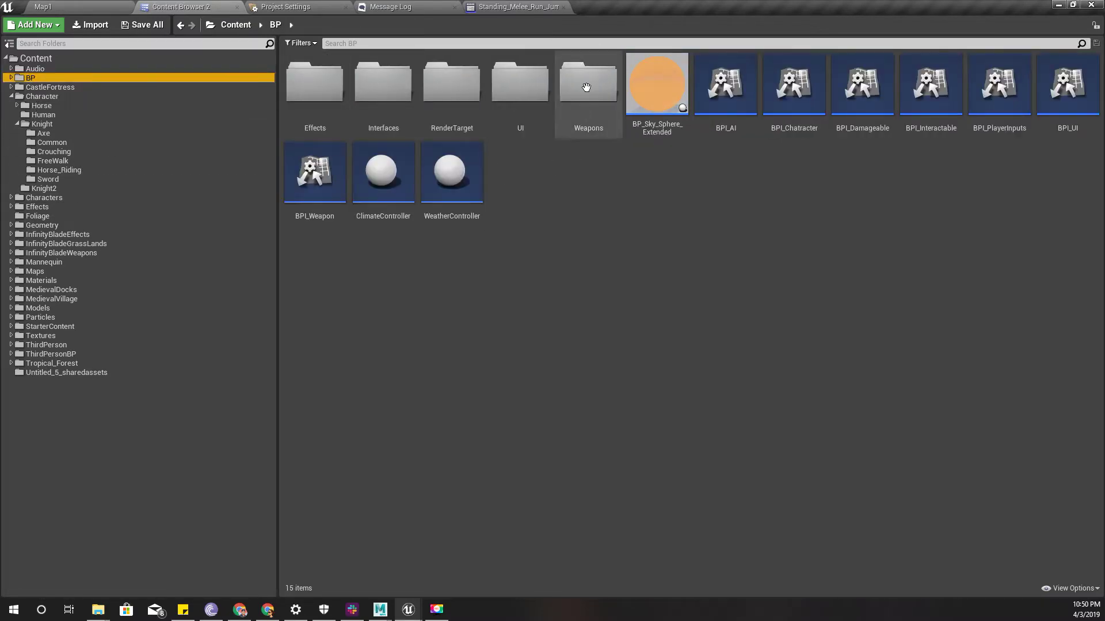
double_click(586, 88)
double_click(390, 86)
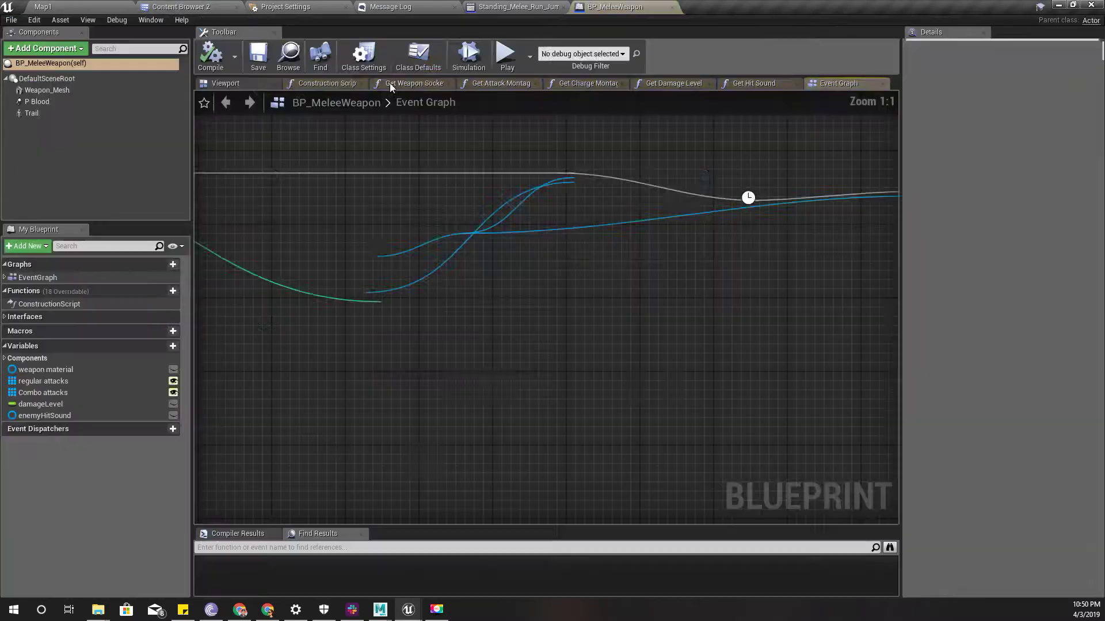
- Expand the regular attacks variable's default array, widen its details so montage names are readable, and inspect element 0's montage choices
click(43, 381)
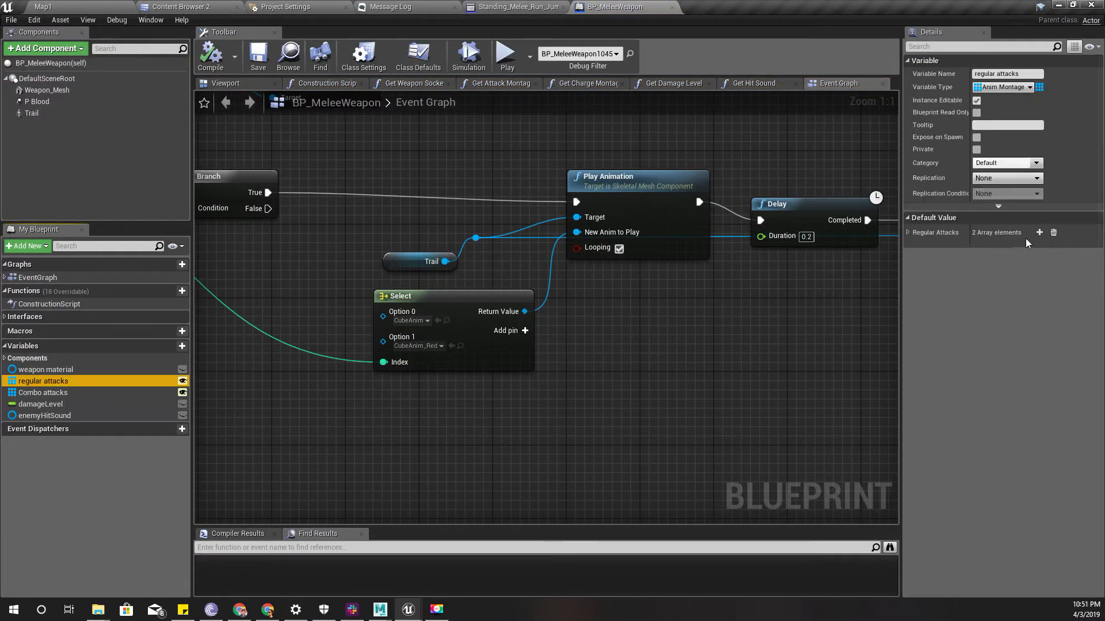
click(908, 233)
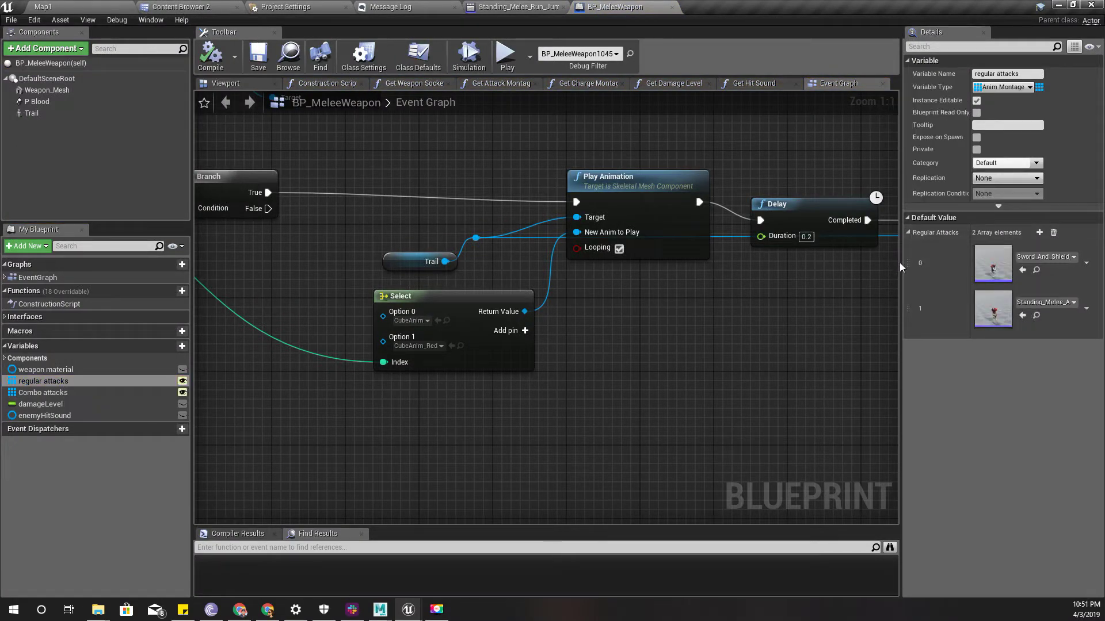
drag(894, 262, 755, 262)
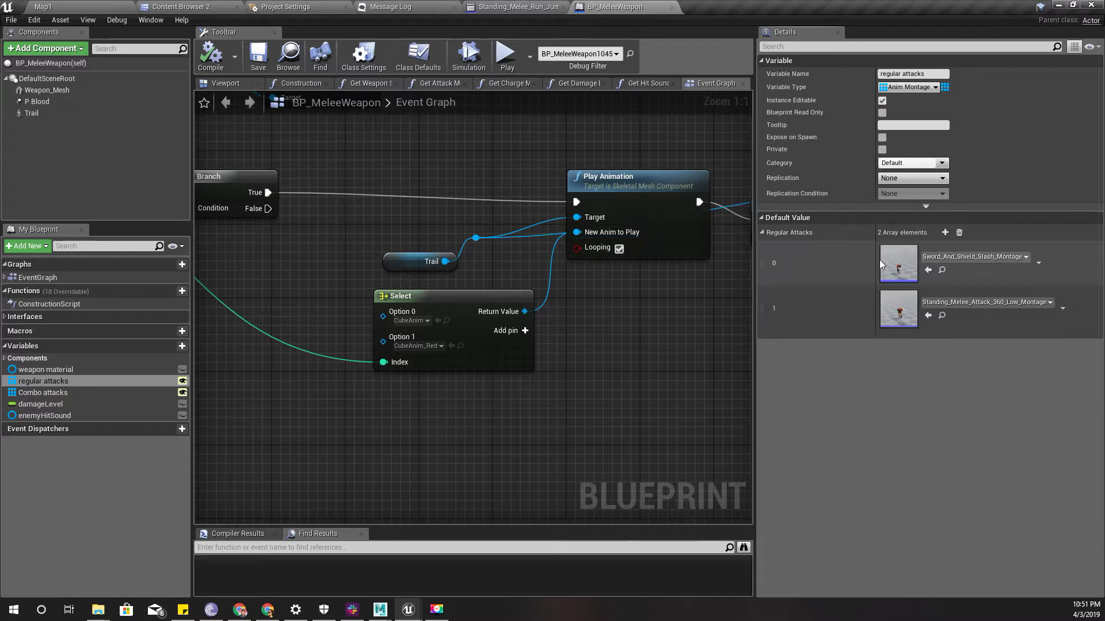
click(975, 257)
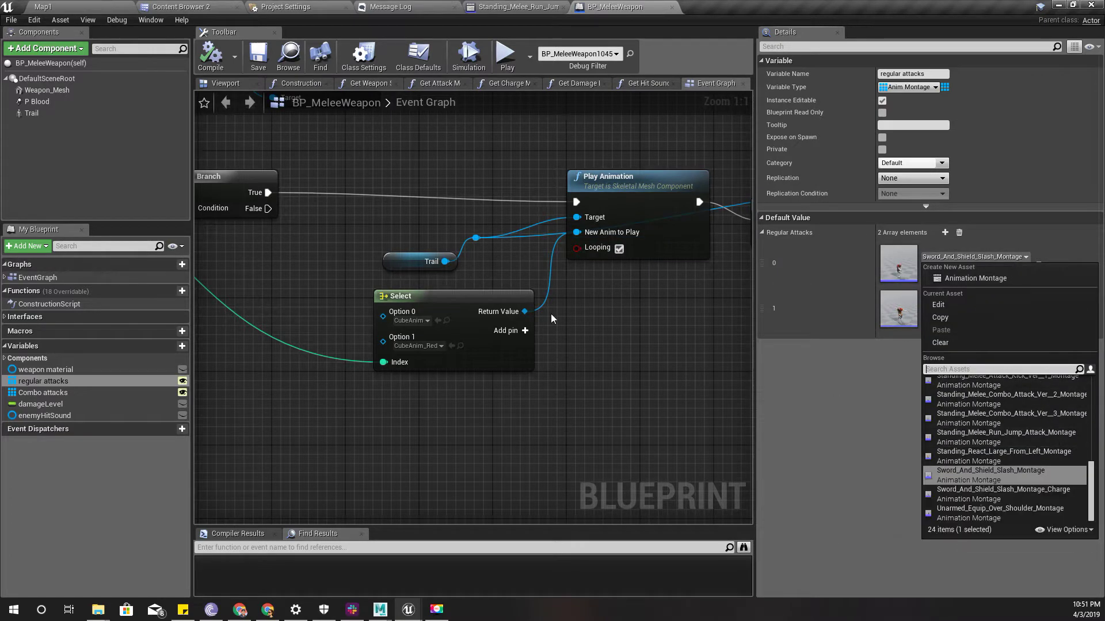
- Assign the Standing_Melee_Run_Jump_Attack_Montage asset from the Character folder to element 0 of regular attacks and compile the blueprint
click(179, 6)
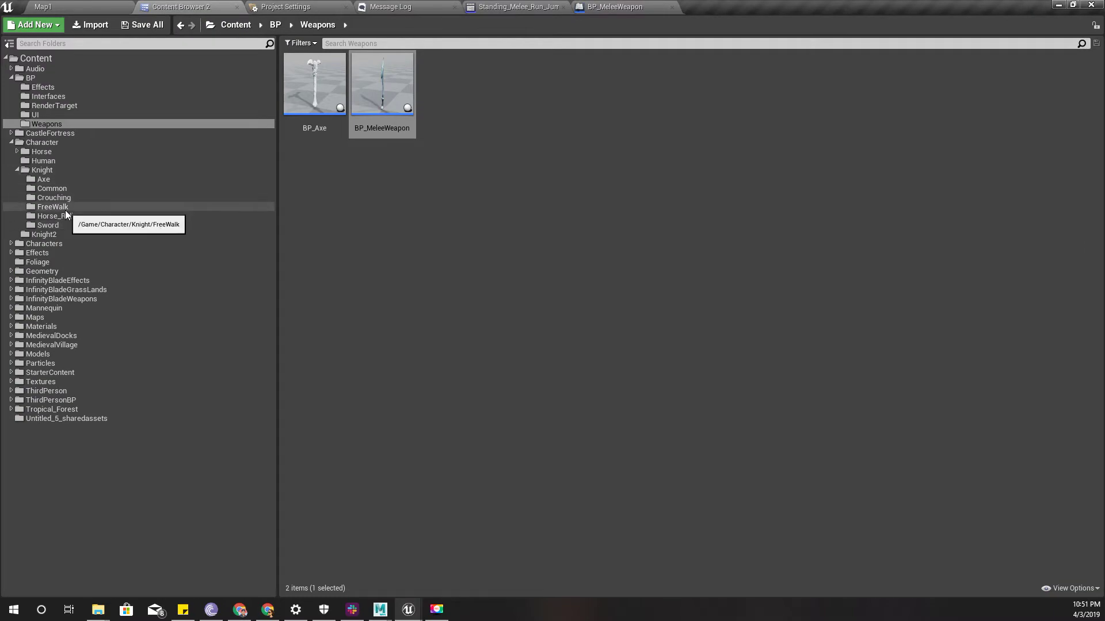
click(48, 225)
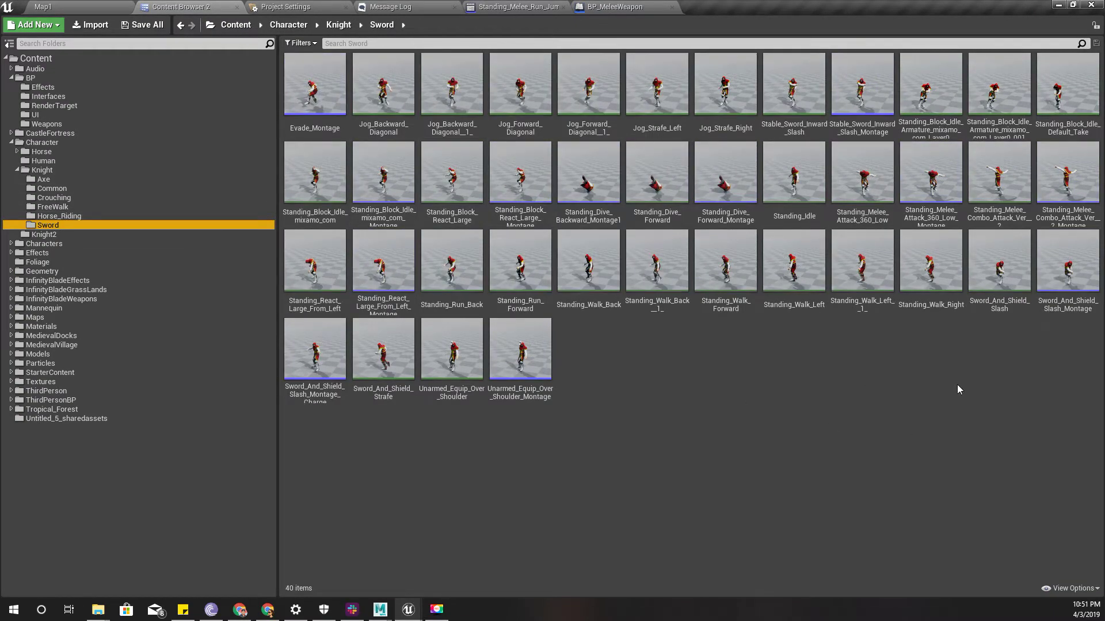
click(46, 171)
click(42, 142)
click(365, 43)
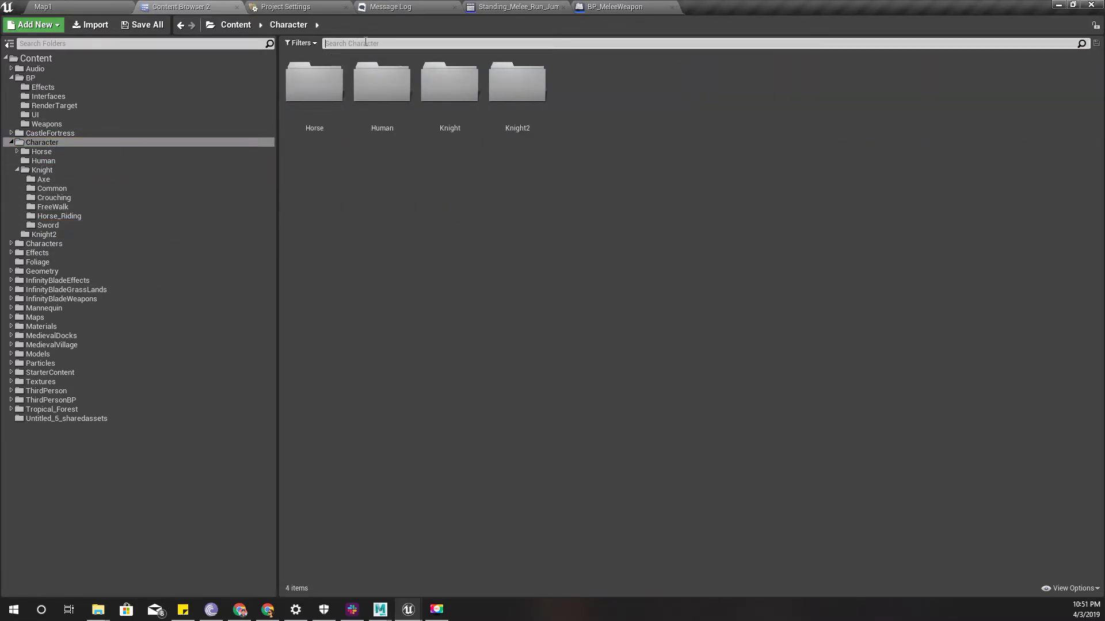
text(jump)
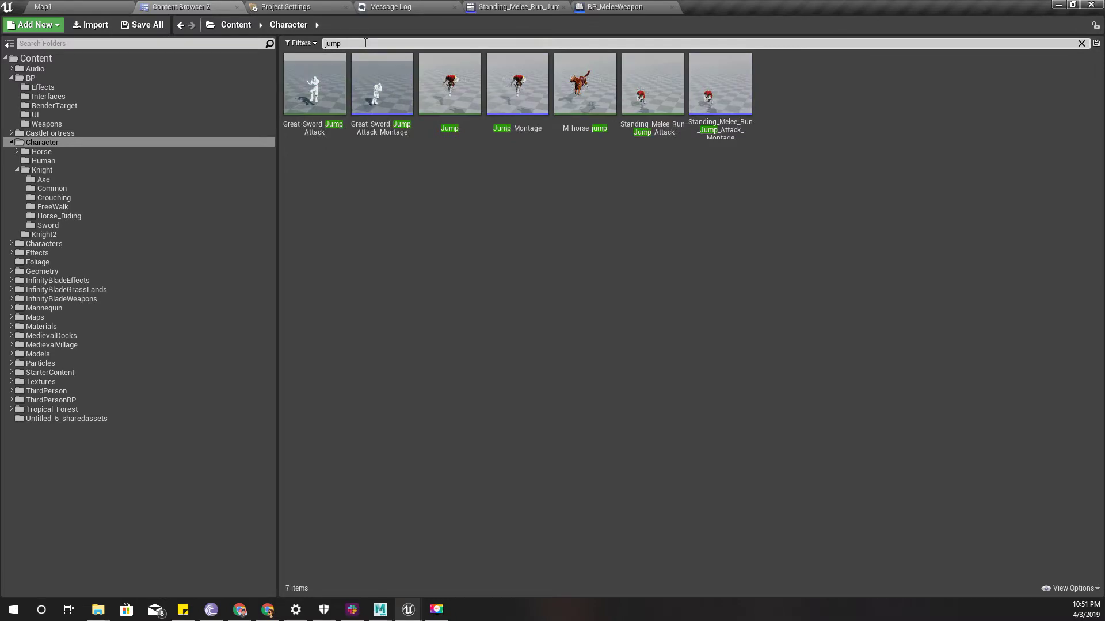
drag(707, 122, 944, 265)
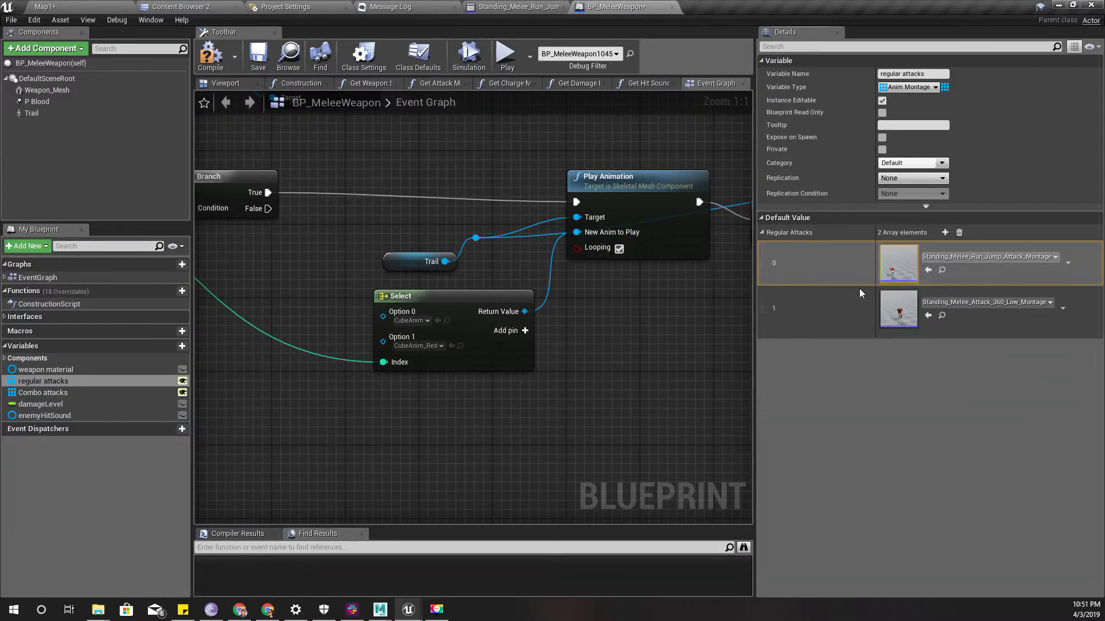
click(204, 47)
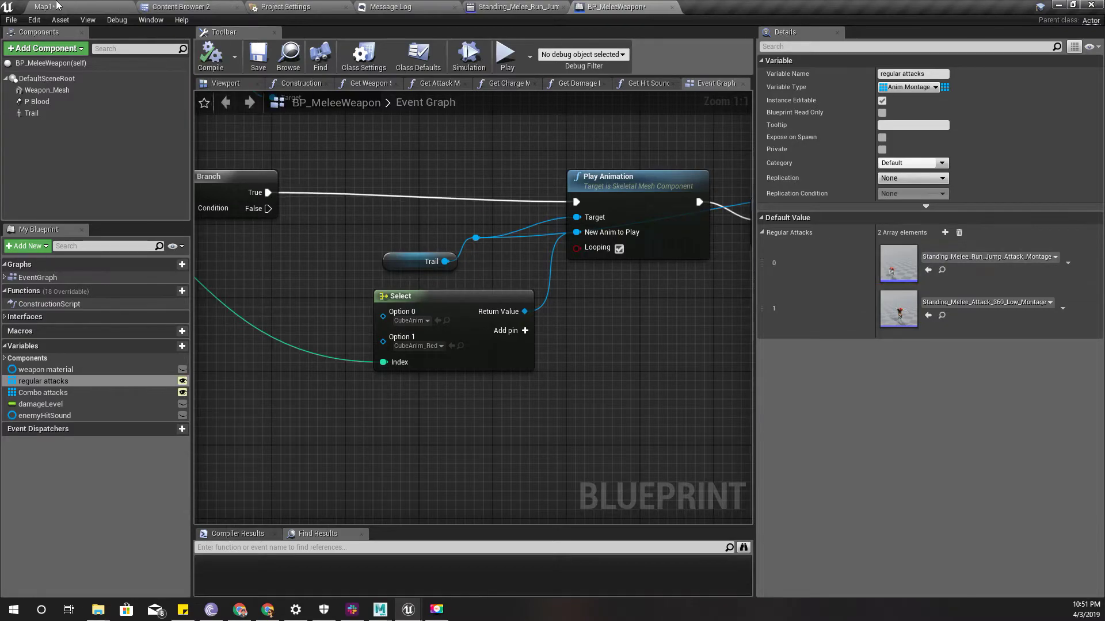
- Play-test the jump attack with the character in full-screen Map1, and end the play session
click(94, 3)
key(F11)
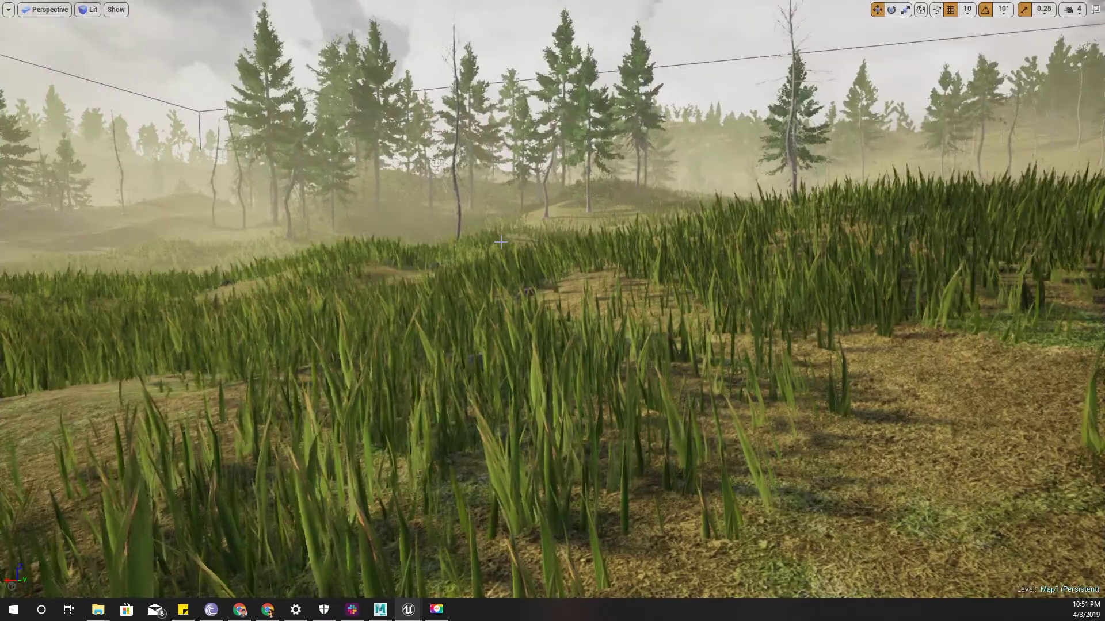
key(alt+p)
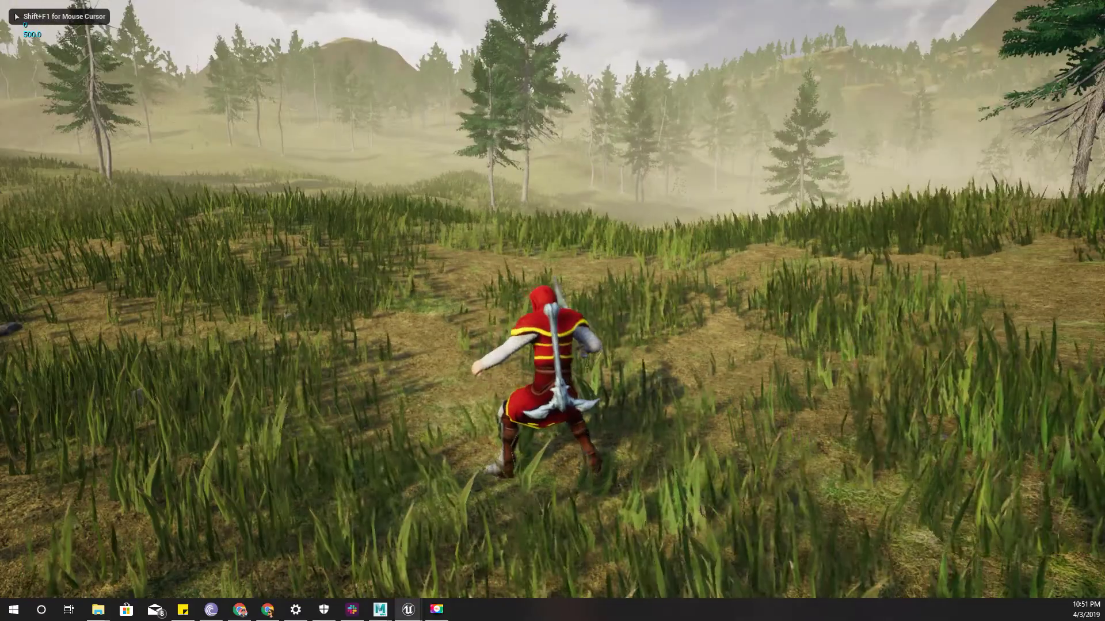
key(space)
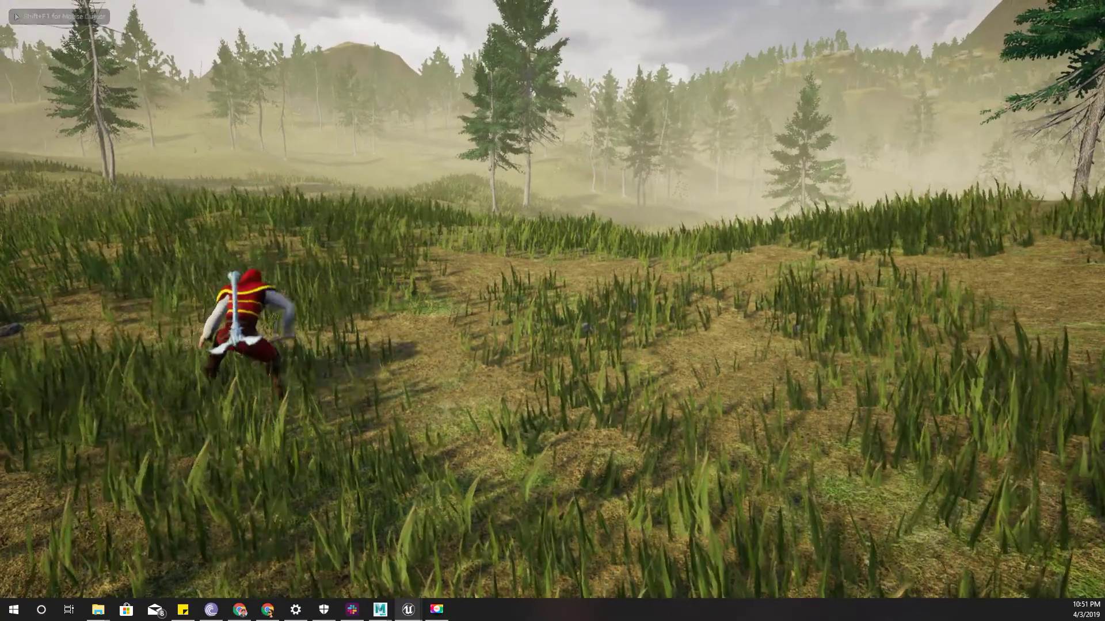
key(space)
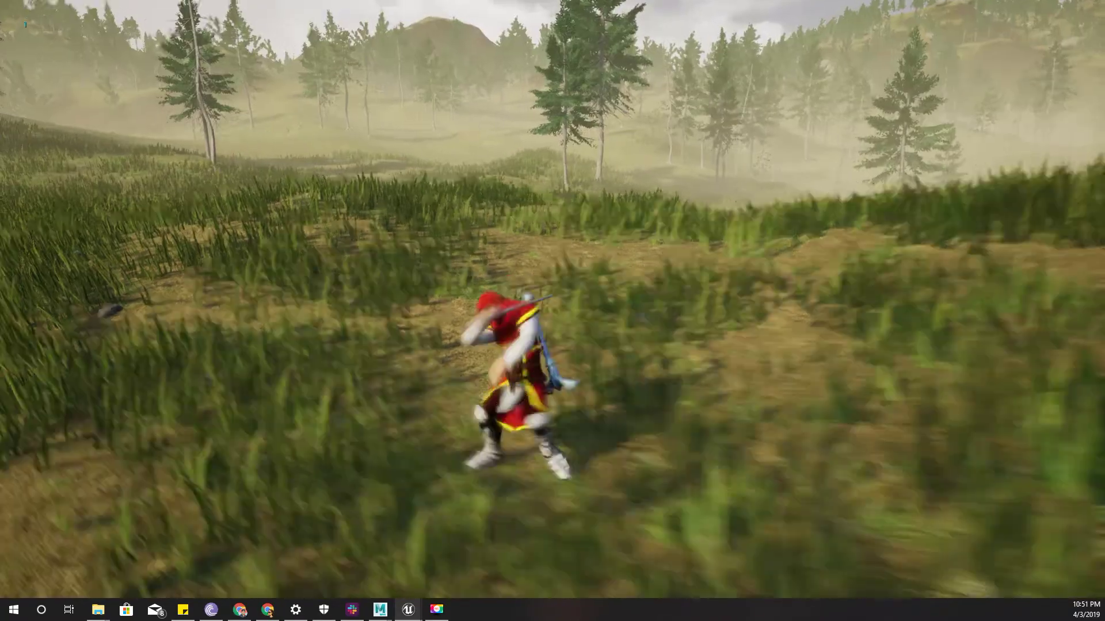
key(space)
key(a)
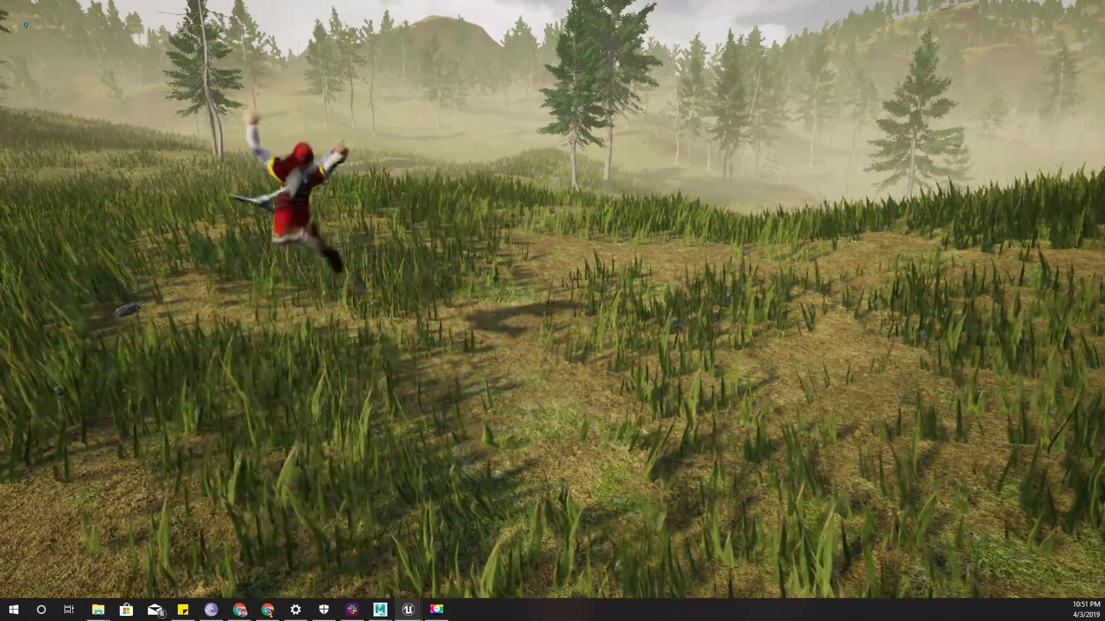
key(d)
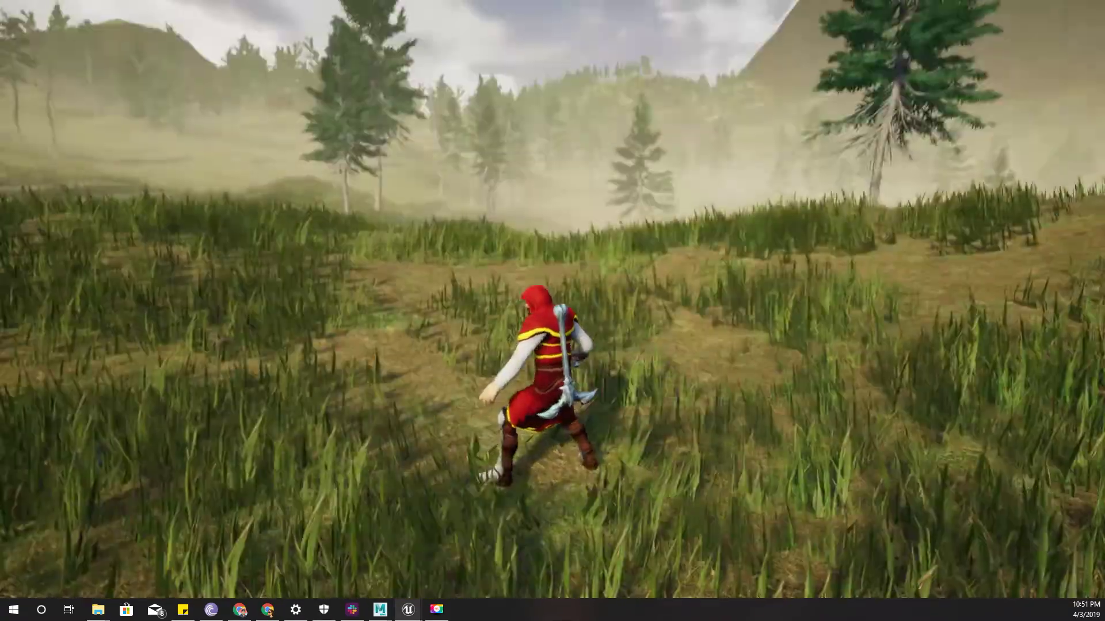
key(Escape)
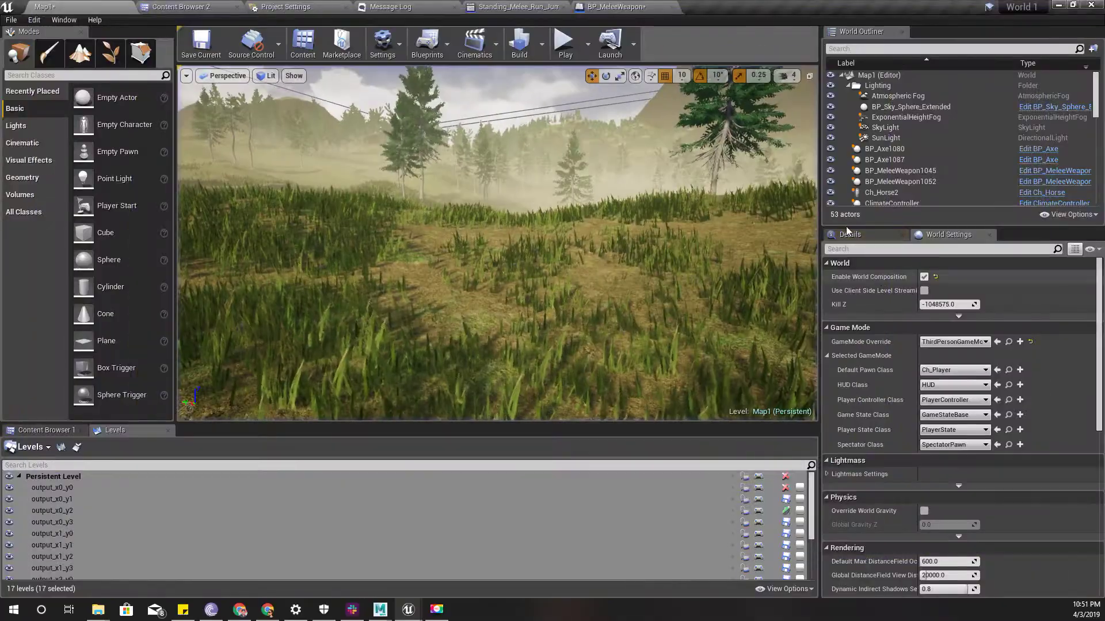
- Clear the jump search in the Character folder and open the Ch_Human blueprint from its Human subfolder
click(180, 6)
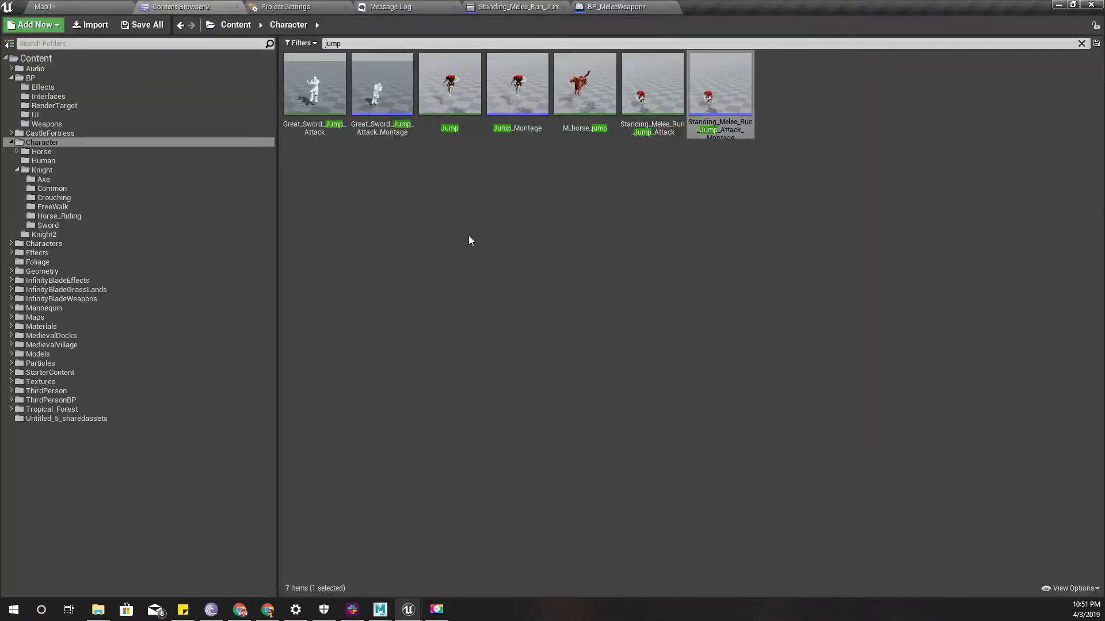
click(44, 152)
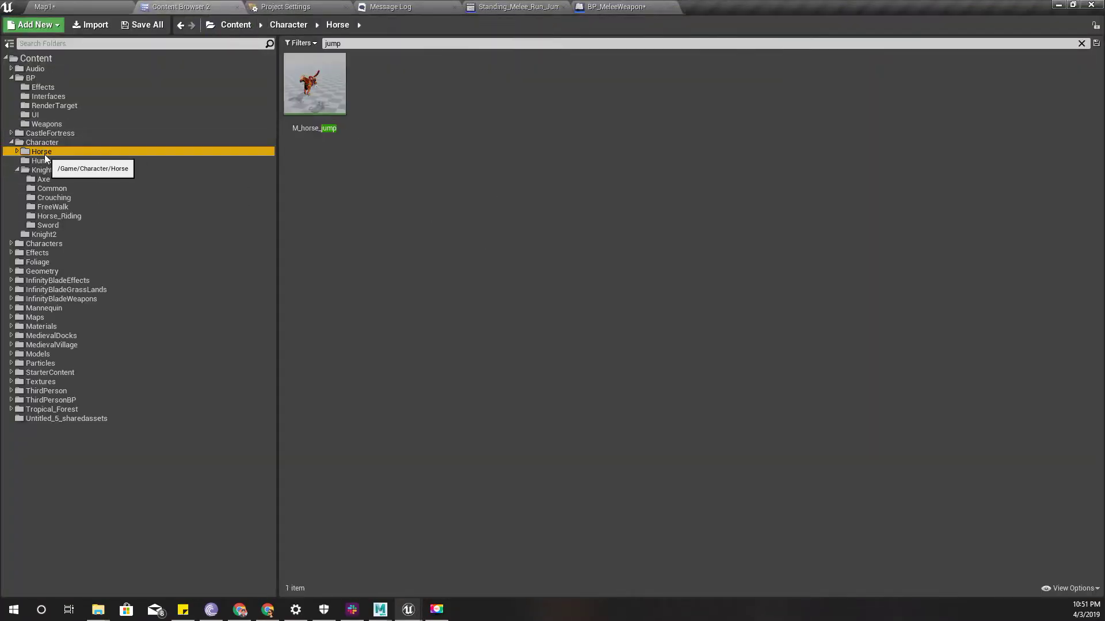
click(41, 144)
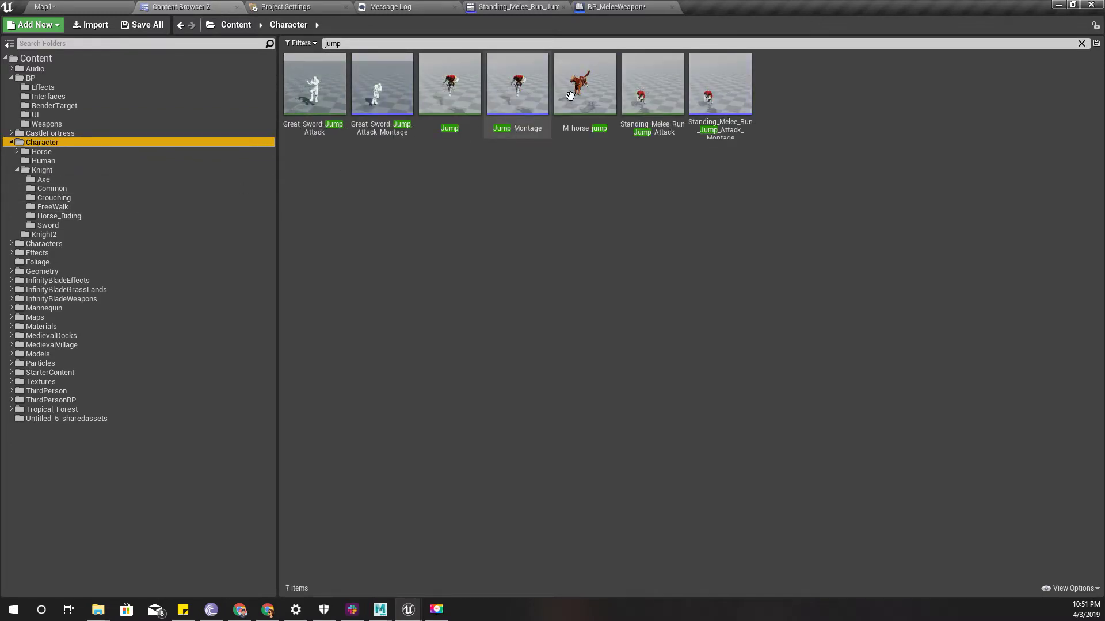
click(1081, 44)
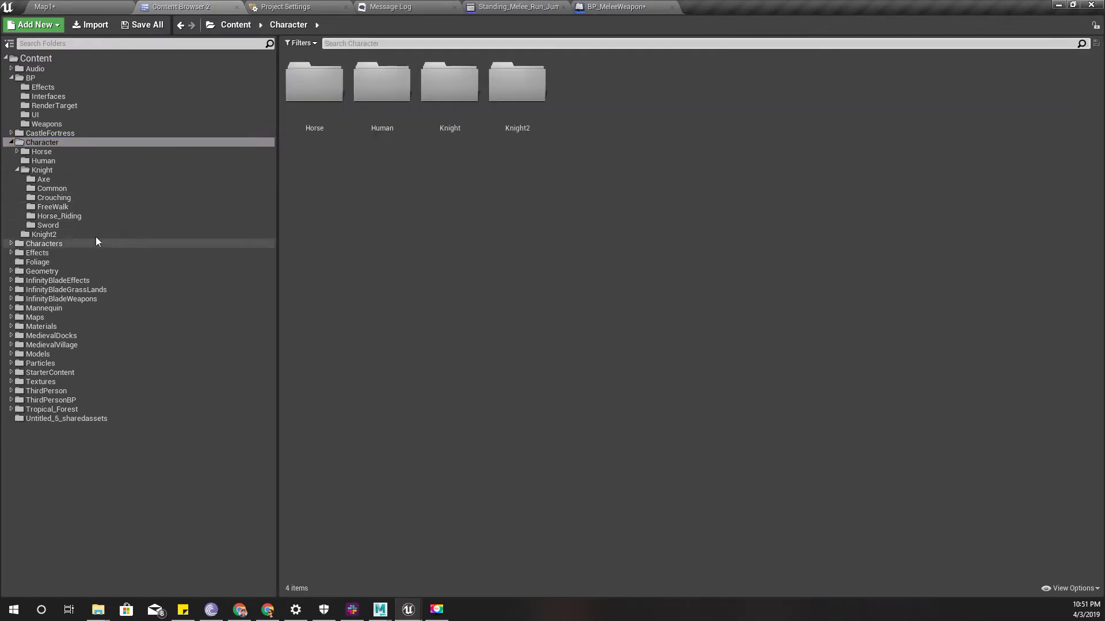
click(42, 161)
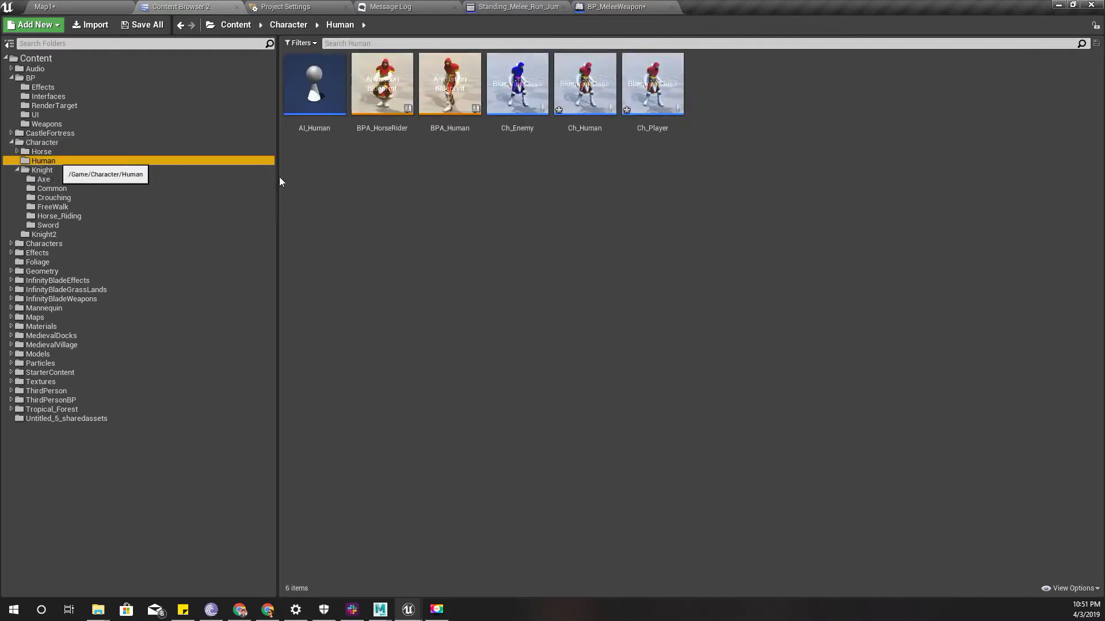
click(586, 92)
double_click(587, 96)
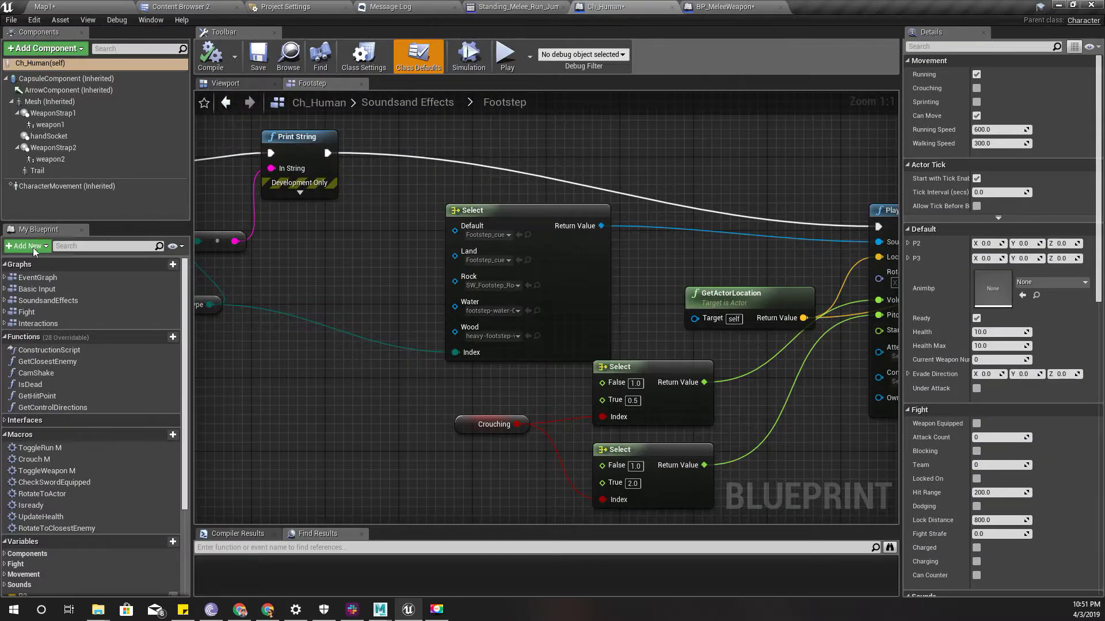
- Turn off Hidden in Game for Ch_Human's CapsuleComponent and compile the blueprint
click(63, 78)
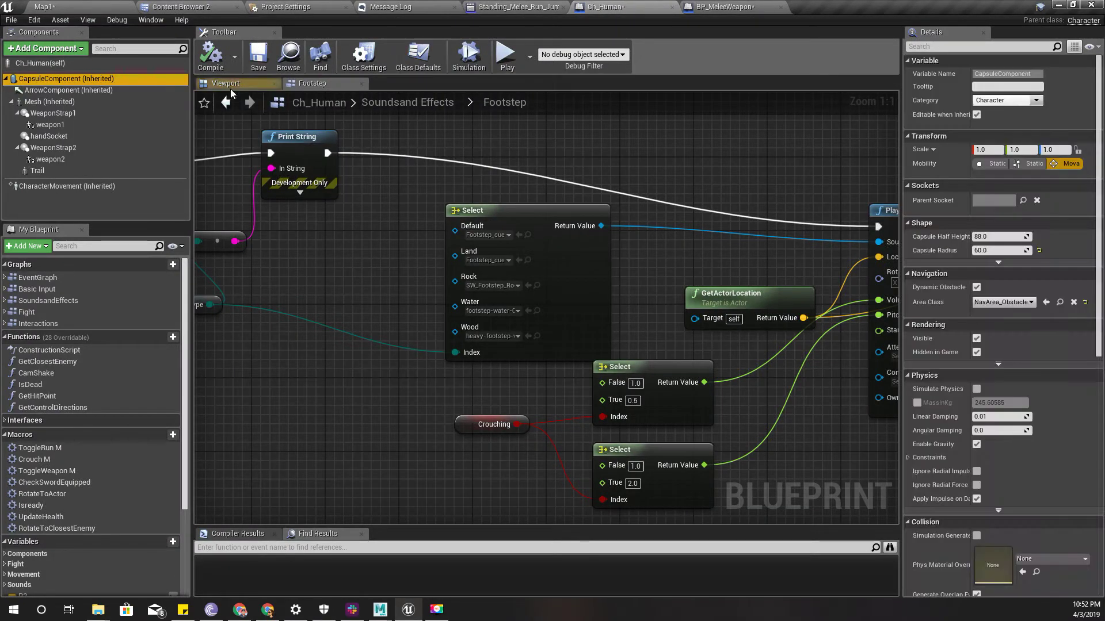
click(977, 352)
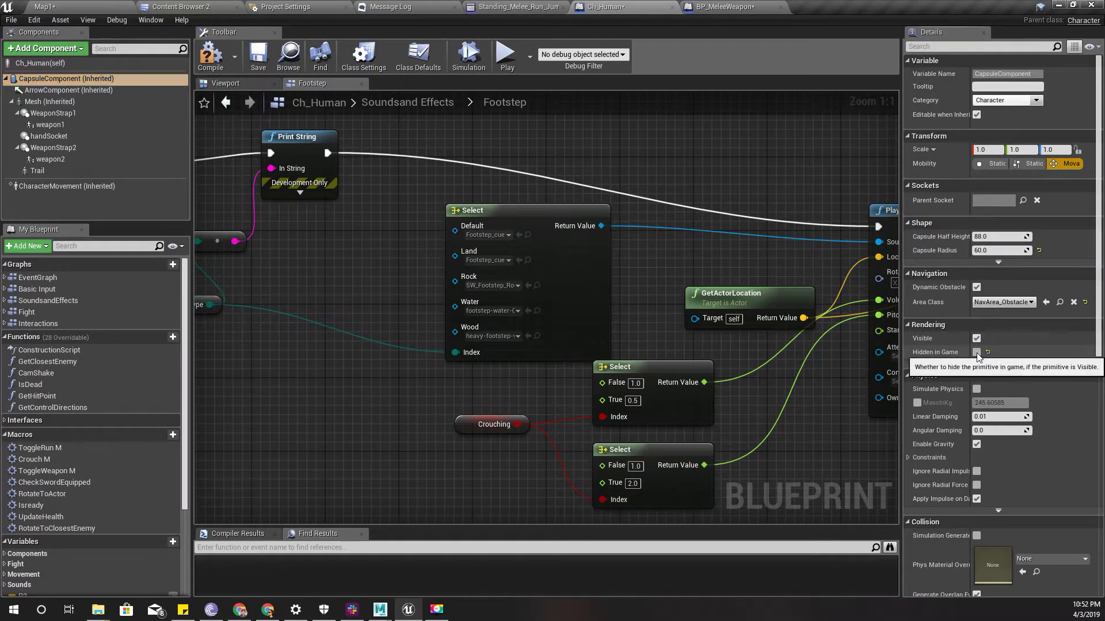
click(218, 56)
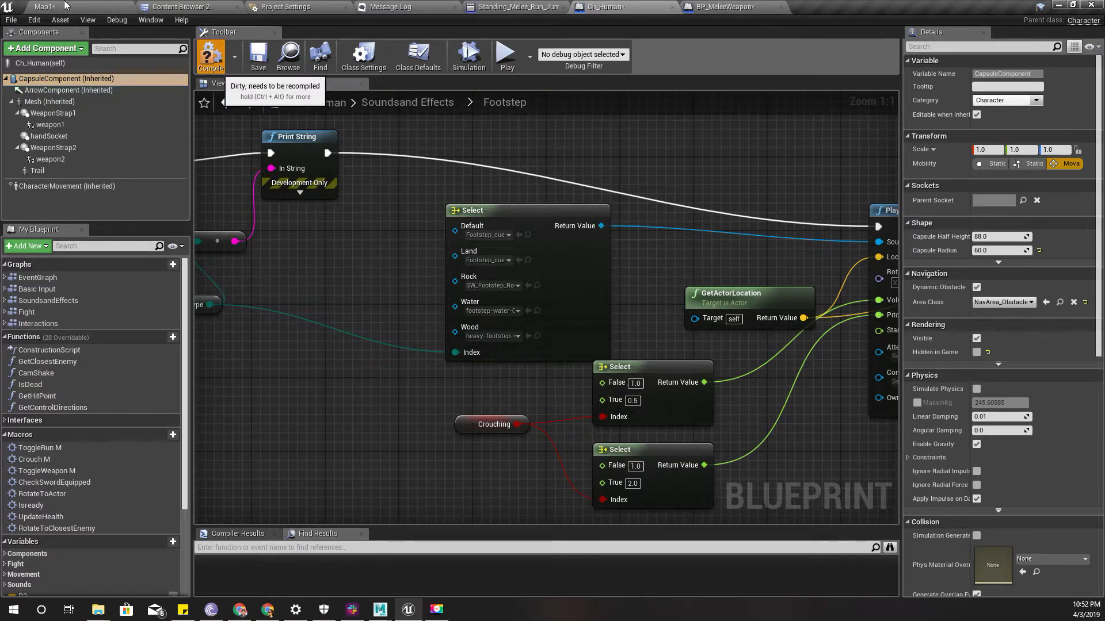
- Play-test Map1 in full screen, moving and attacking to compare the character mesh with its capsule, and end the play session
click(56, 5)
right_drag(584, 290, 604, 289)
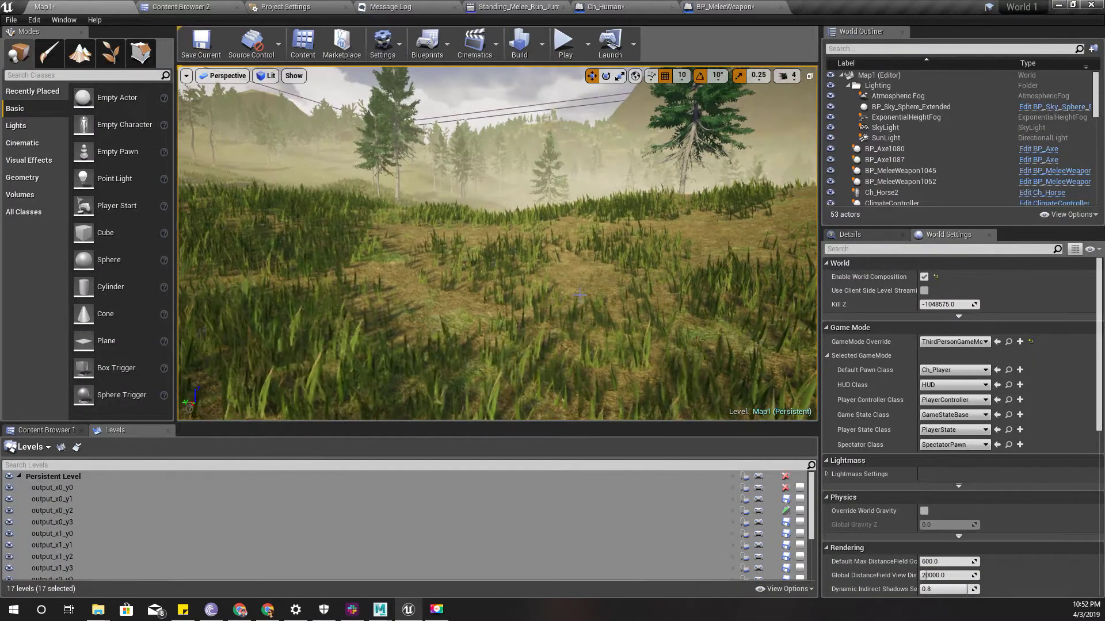
key(F11)
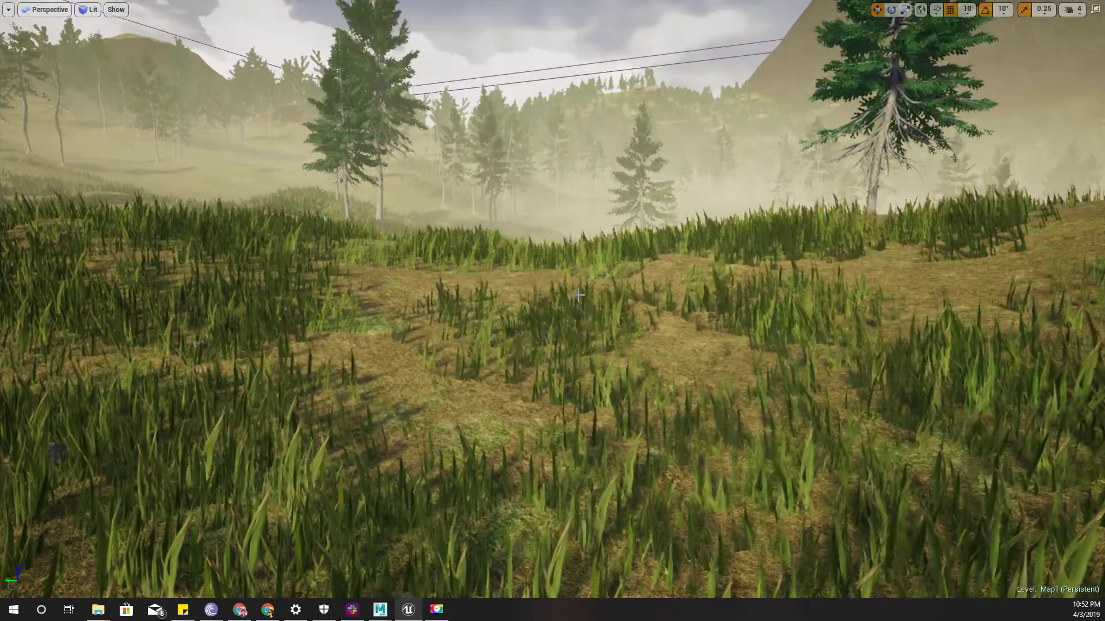
key(alt+p)
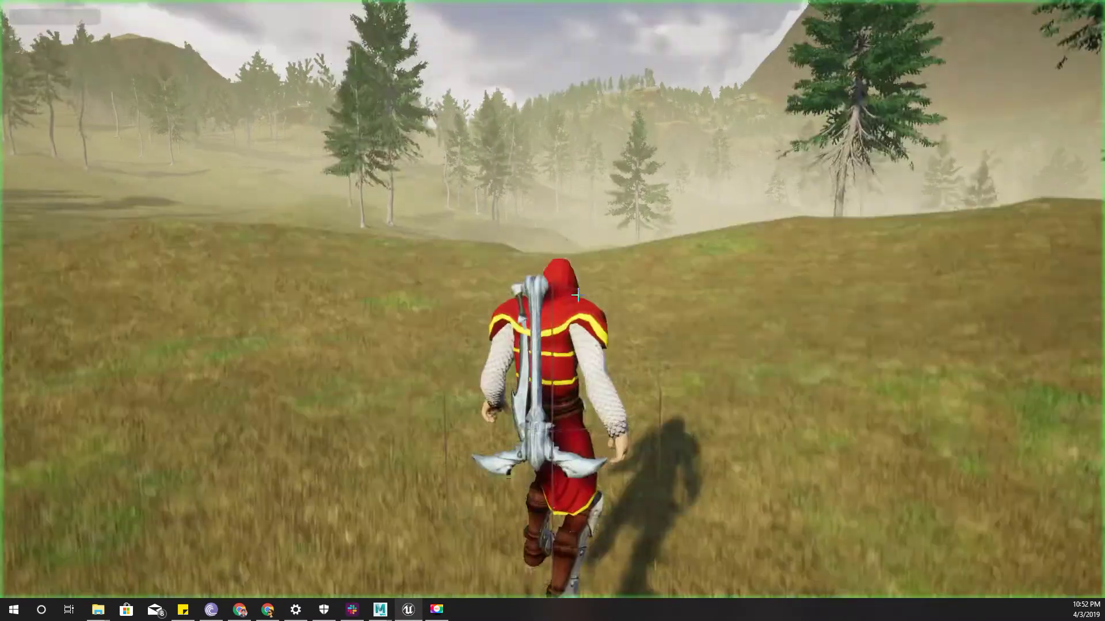
key(w)
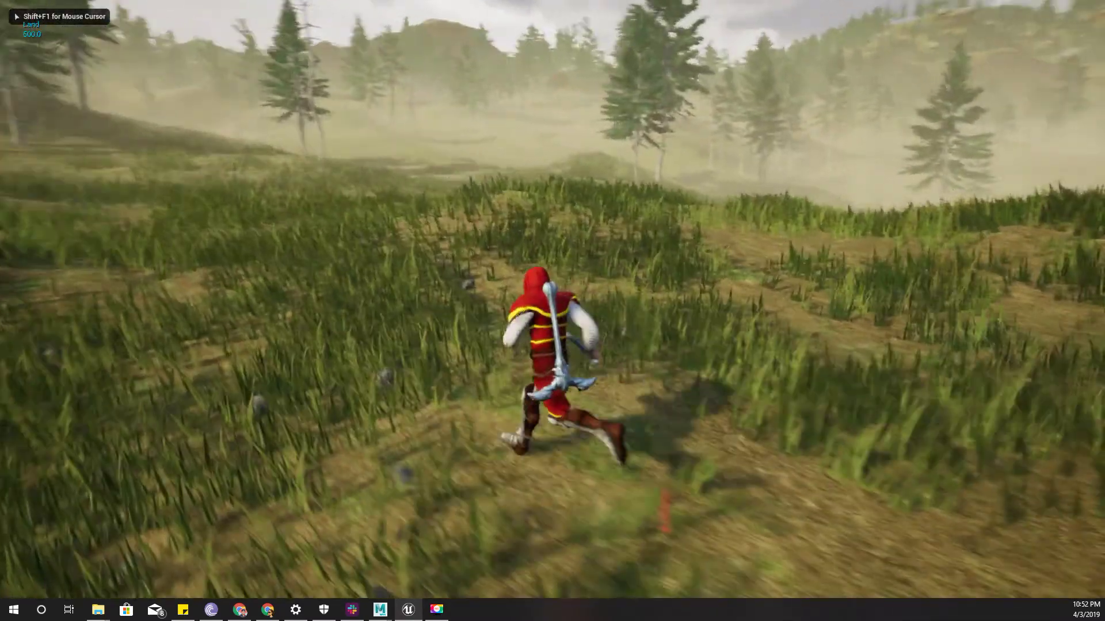
key(space)
key(a)
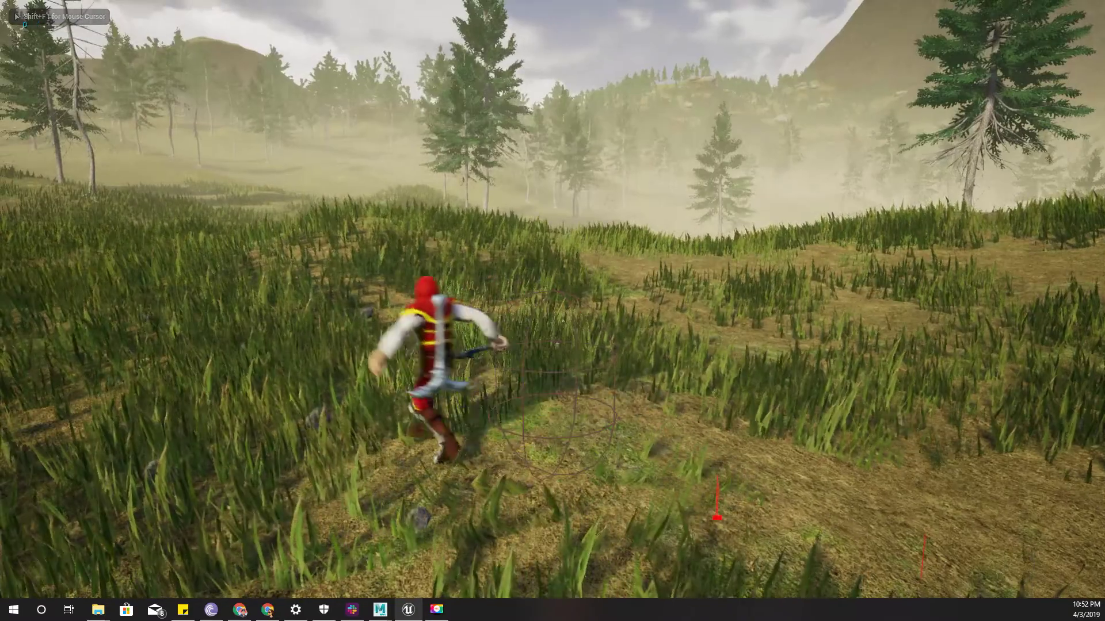
key(space)
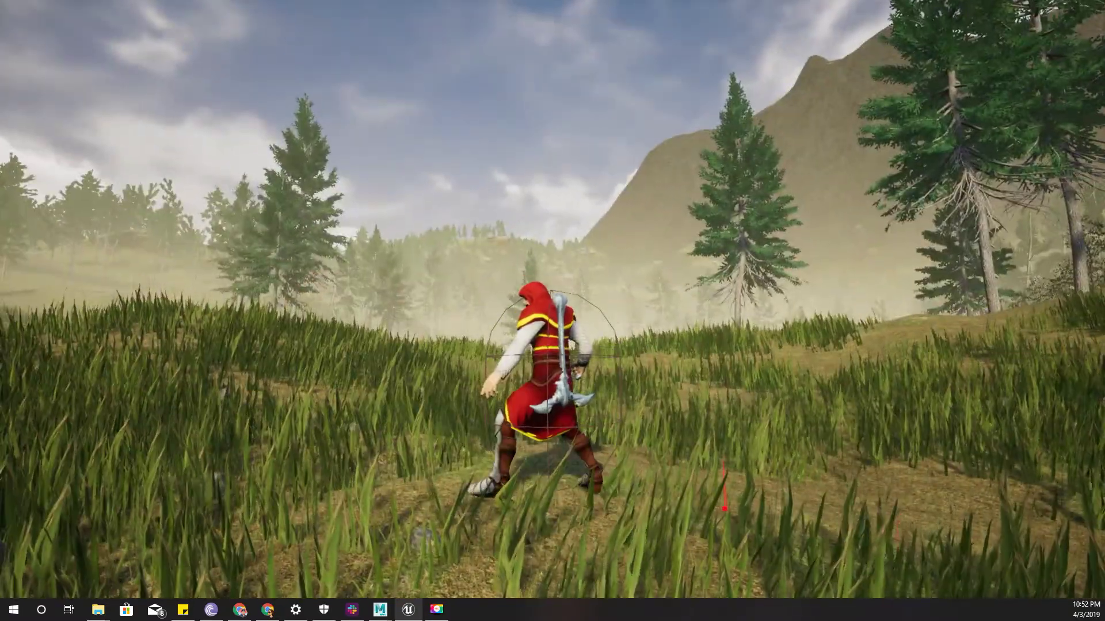
click(553, 311)
key(w)
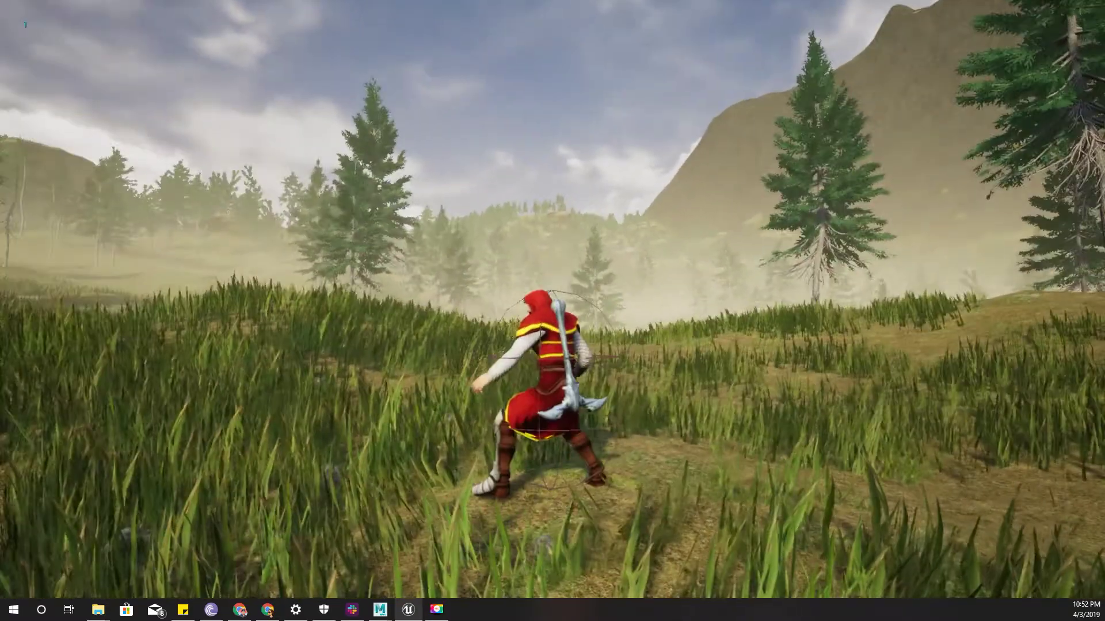
key(a)
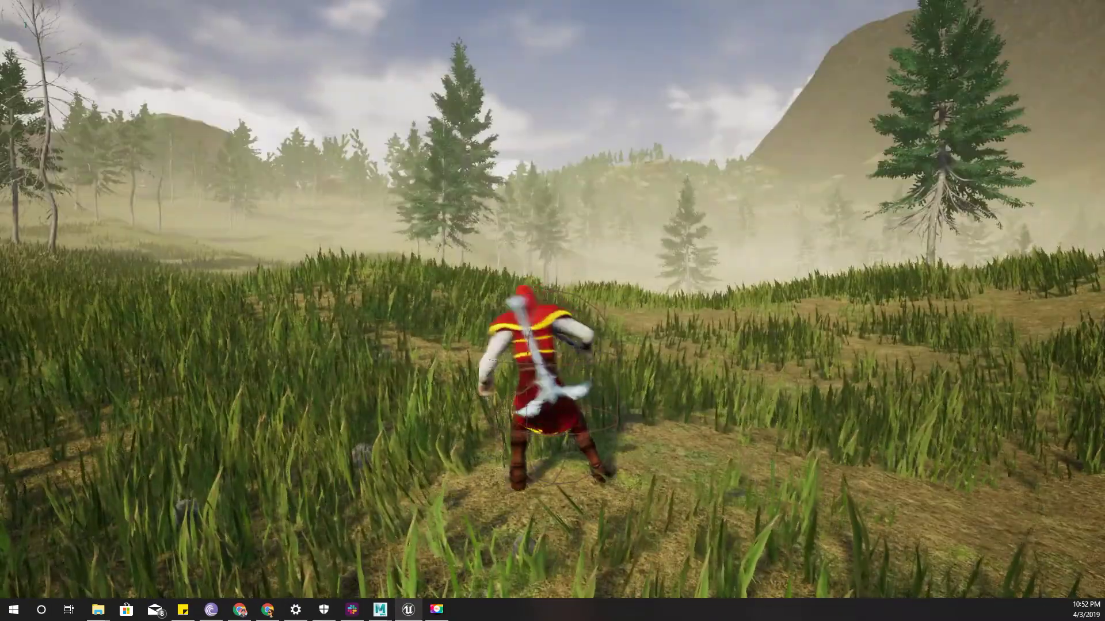
key(a)
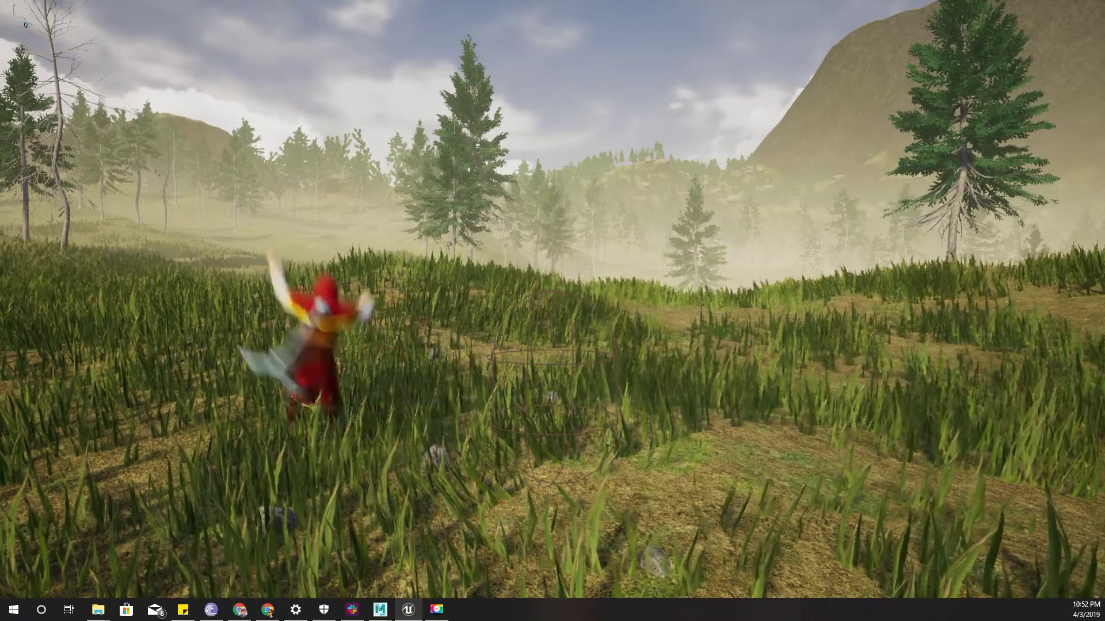
key(a)
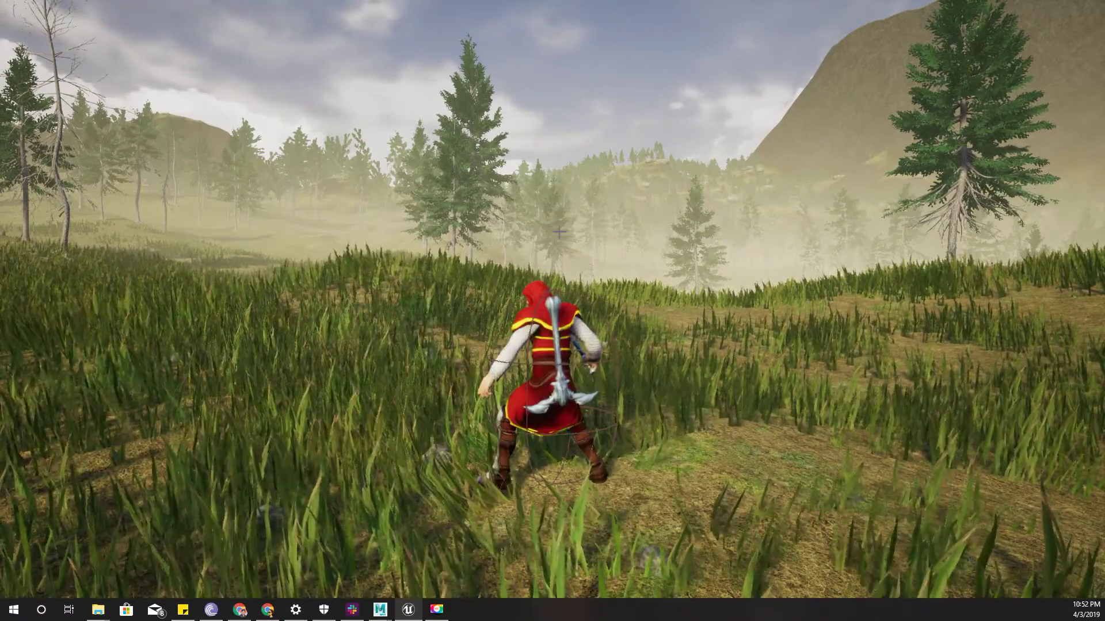
key(Escape)
key(F11)
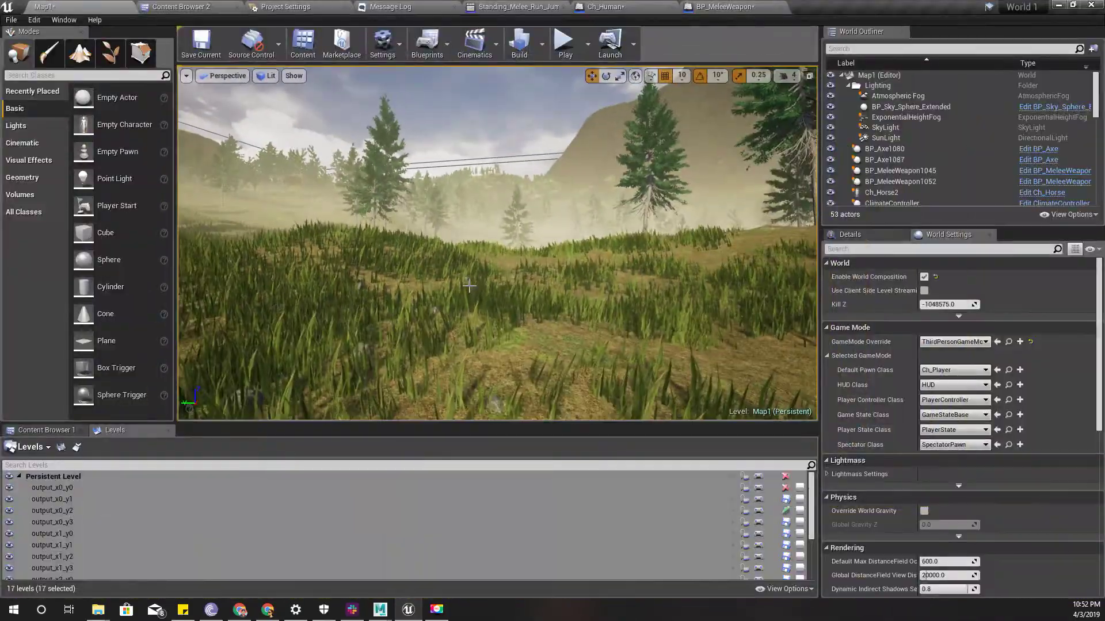
- Inspect the MainRoot and Bone bones in the Standing_Melee_Run_Jump_Attack_Montage skeleton, scrubbing the animation back to its start
click(500, 5)
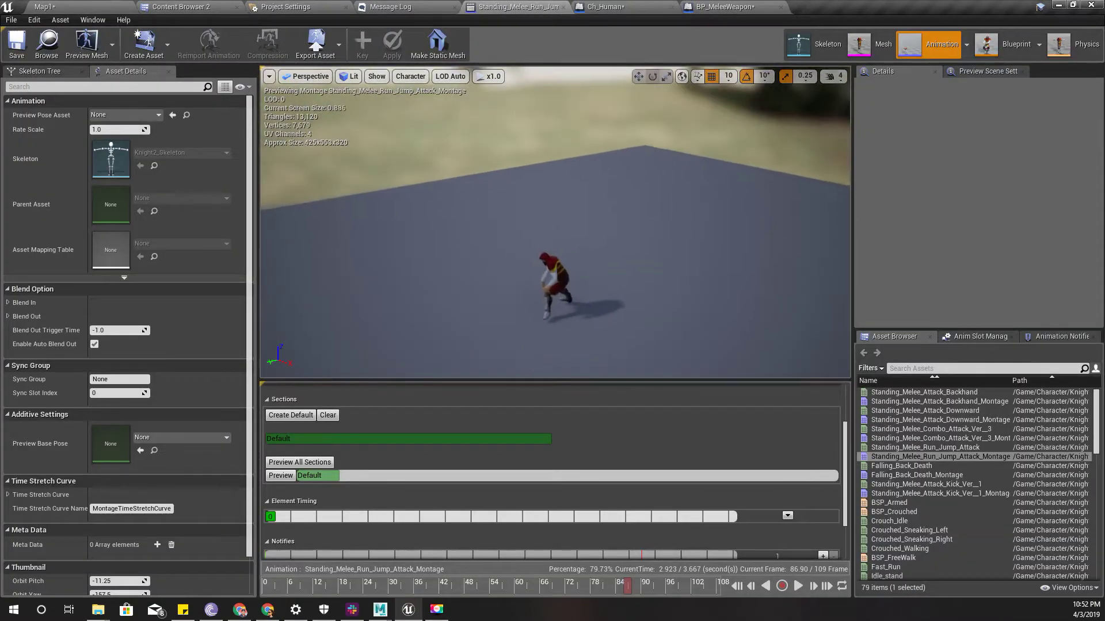
click(39, 71)
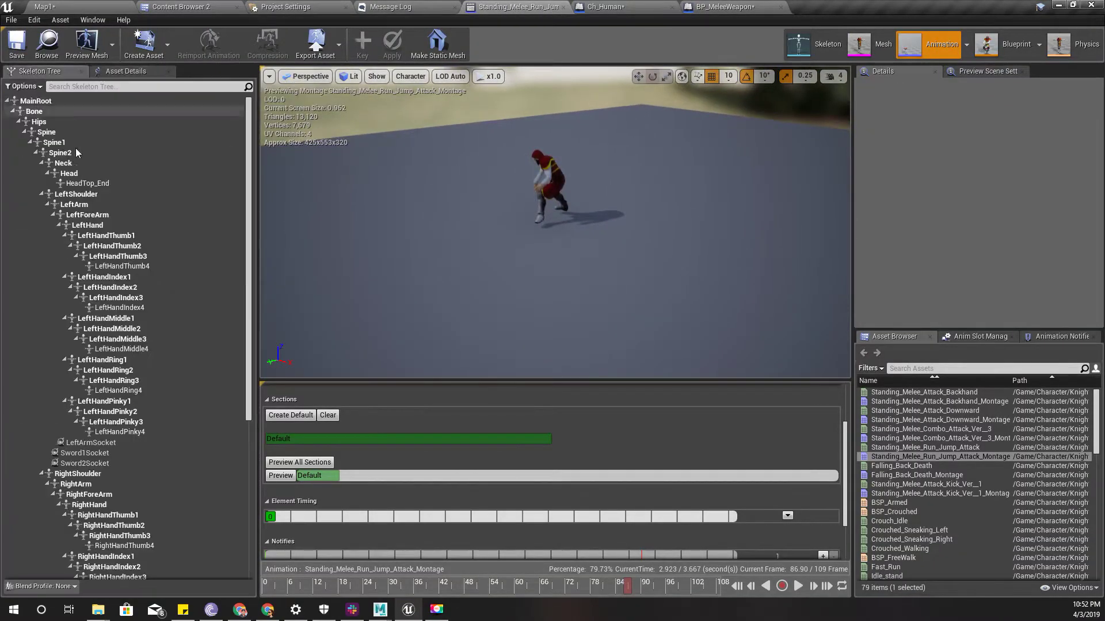
click(36, 100)
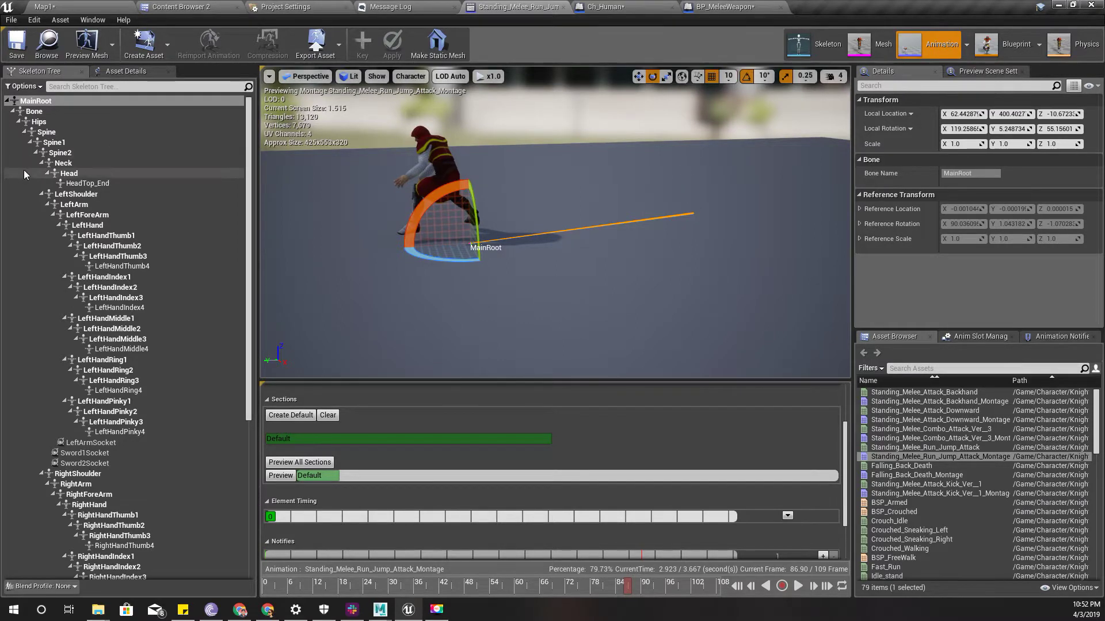
click(38, 113)
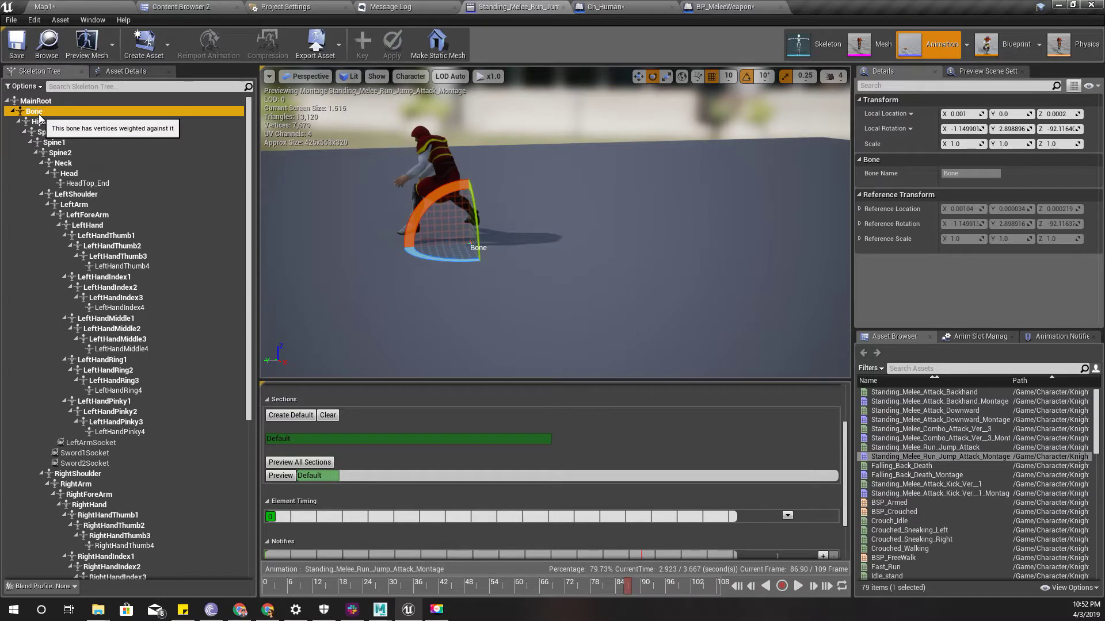
click(40, 103)
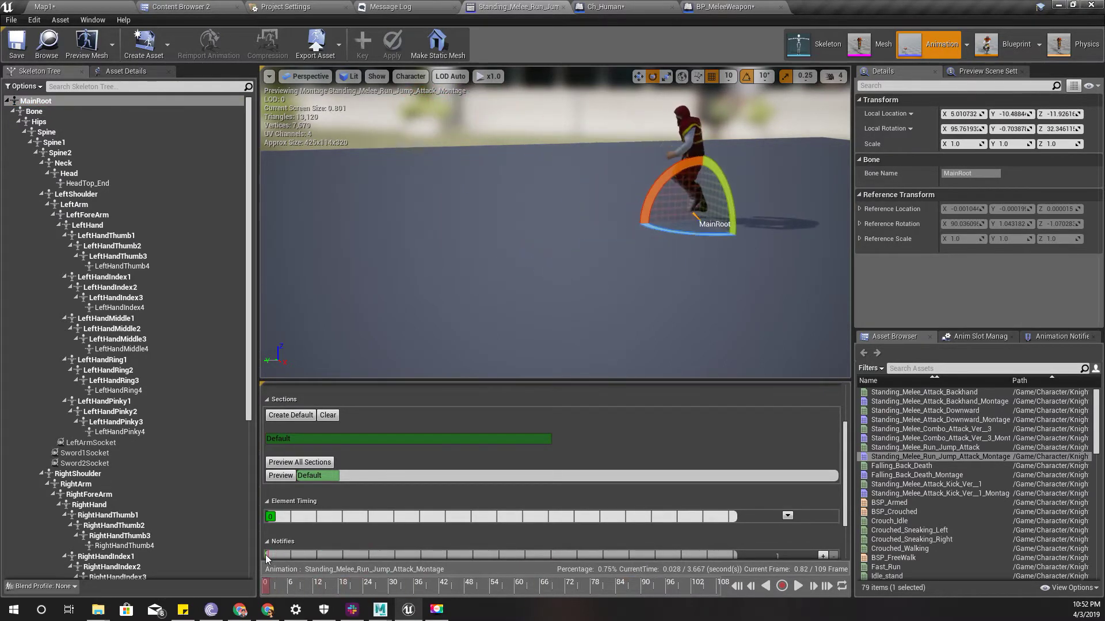
drag(328, 570, 265, 546)
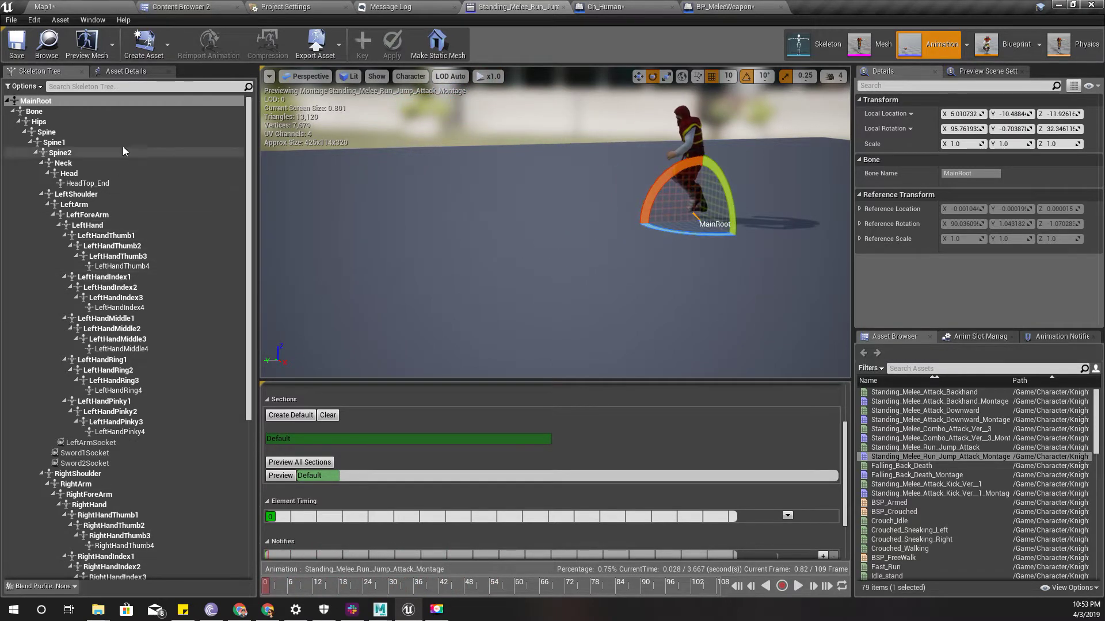
- Look through the asset details of the run jump attack montage
click(119, 71)
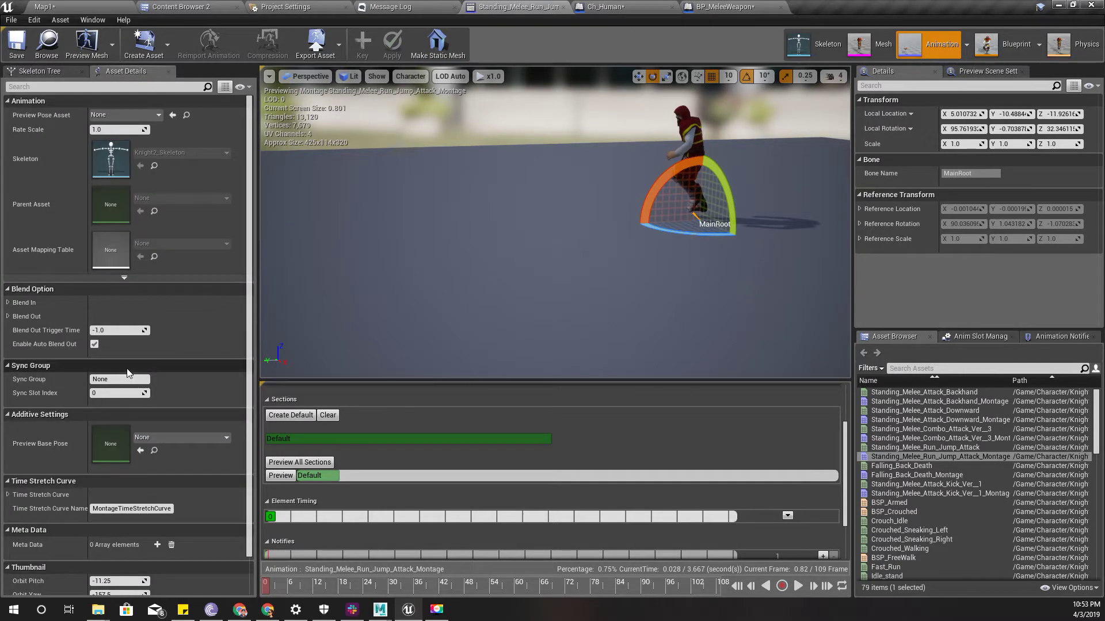
scroll(129, 371, down, 1)
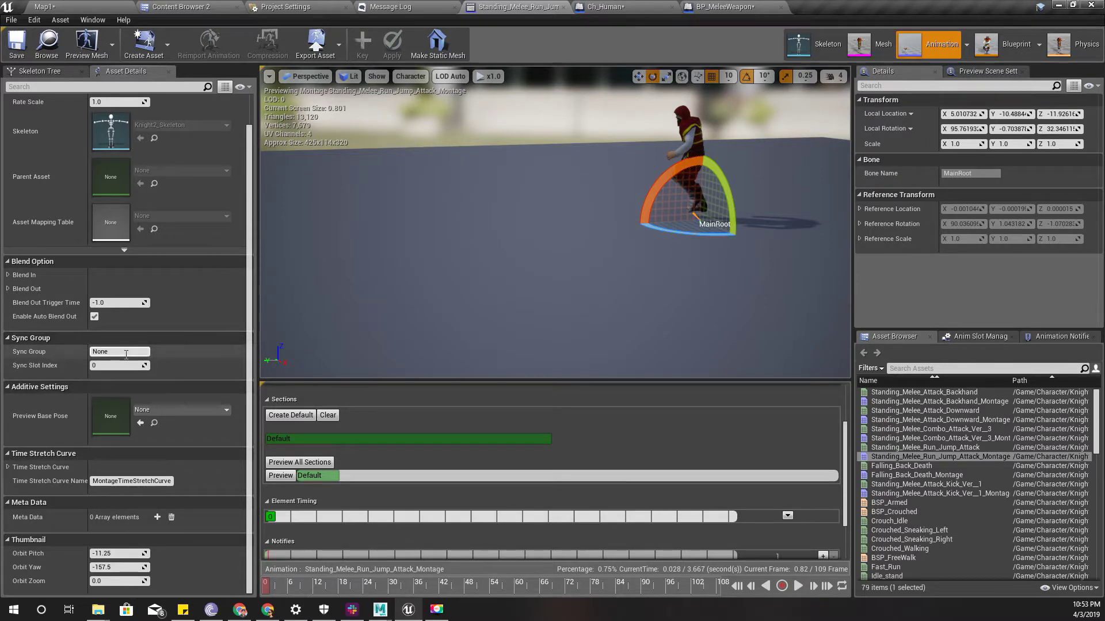
mouse_move(125, 351)
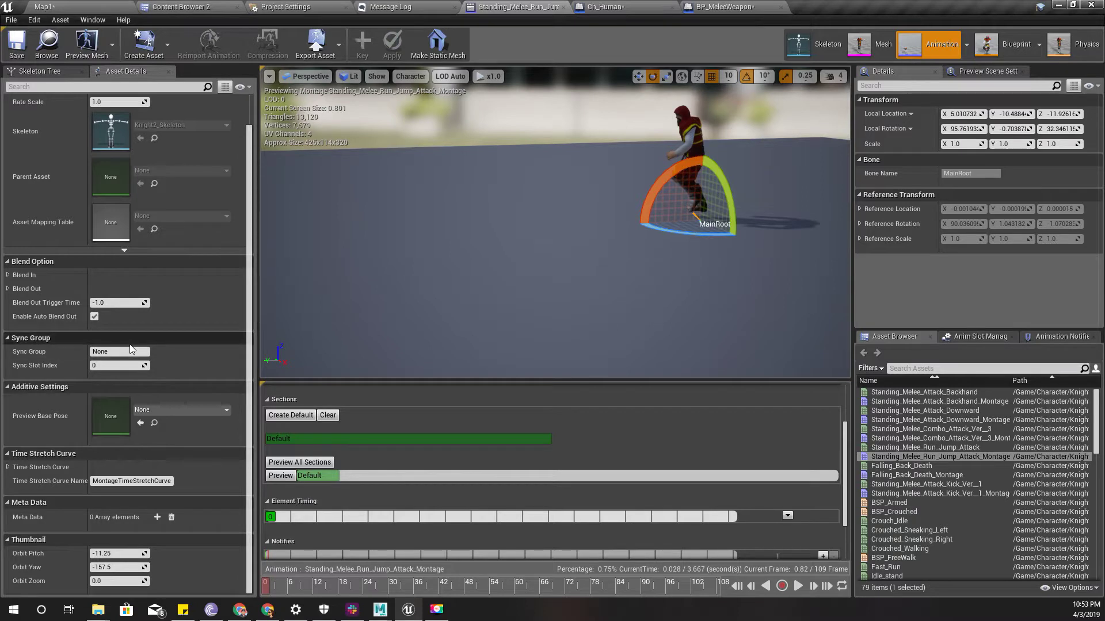
scroll(152, 347, up, 1)
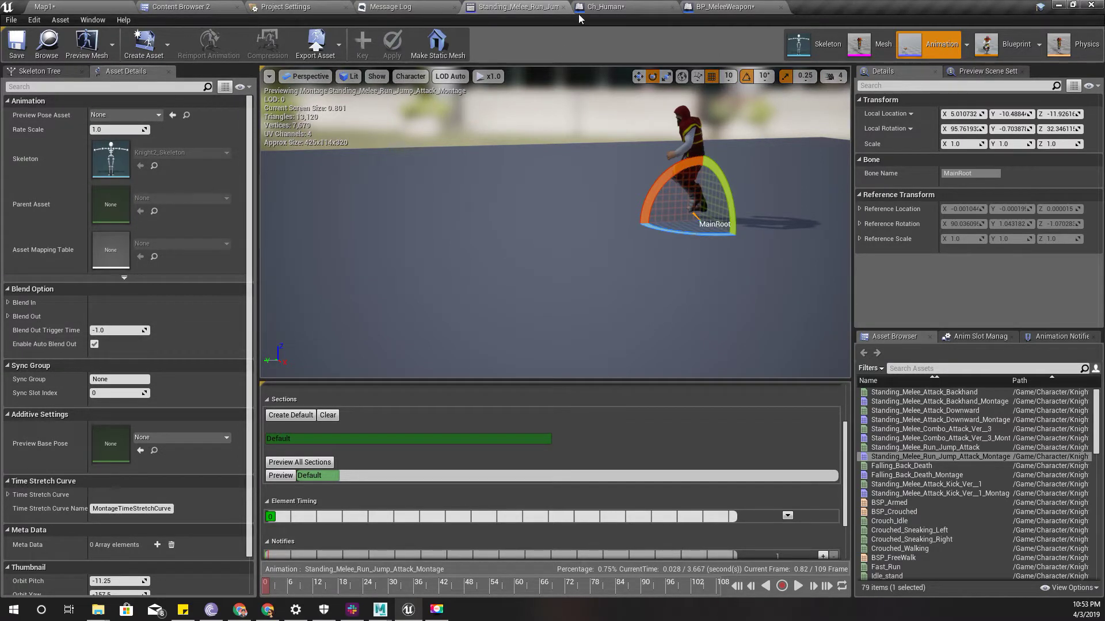
- Locate the montage in the Knight/Axe folder, open the Standing_Melee_Run_Jump_Attack animation and bring up its Root Motion settings
click(179, 7)
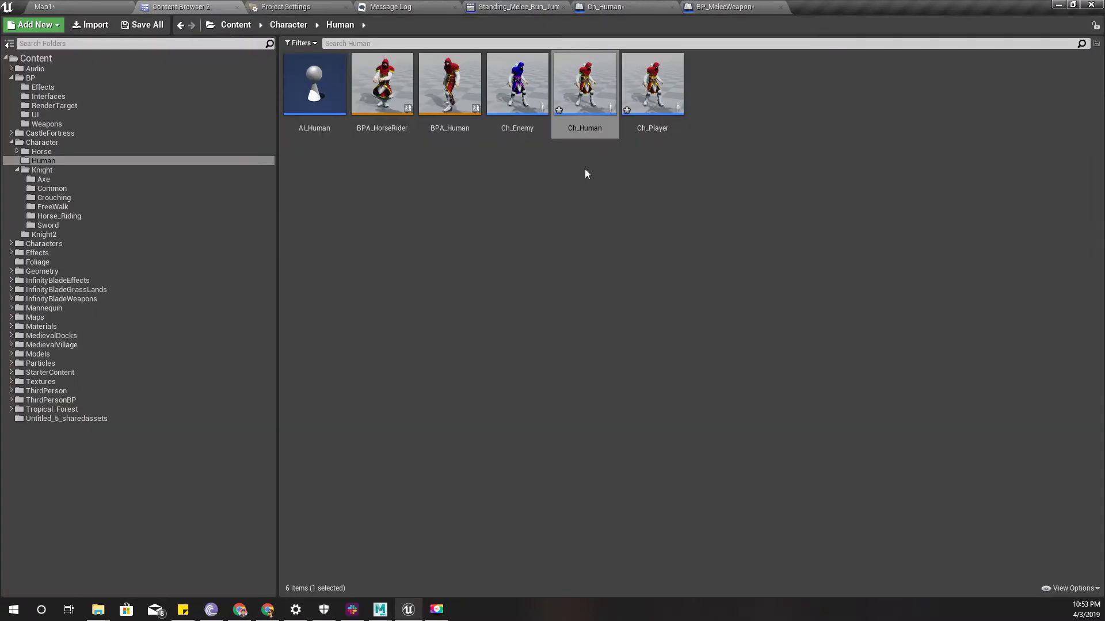
click(517, 6)
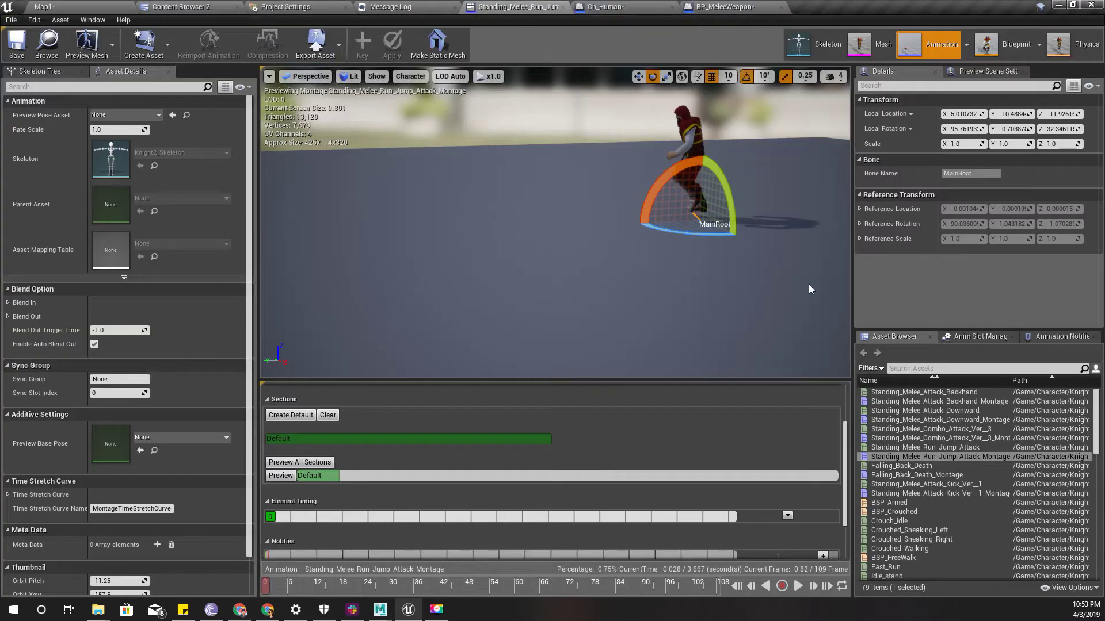
click(46, 44)
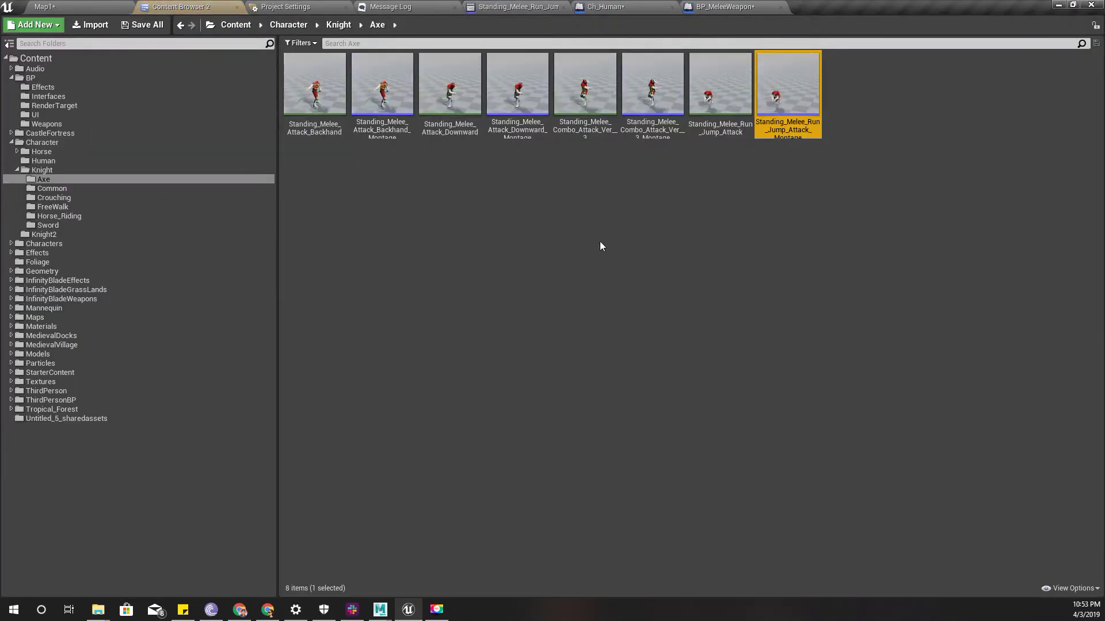
double_click(719, 87)
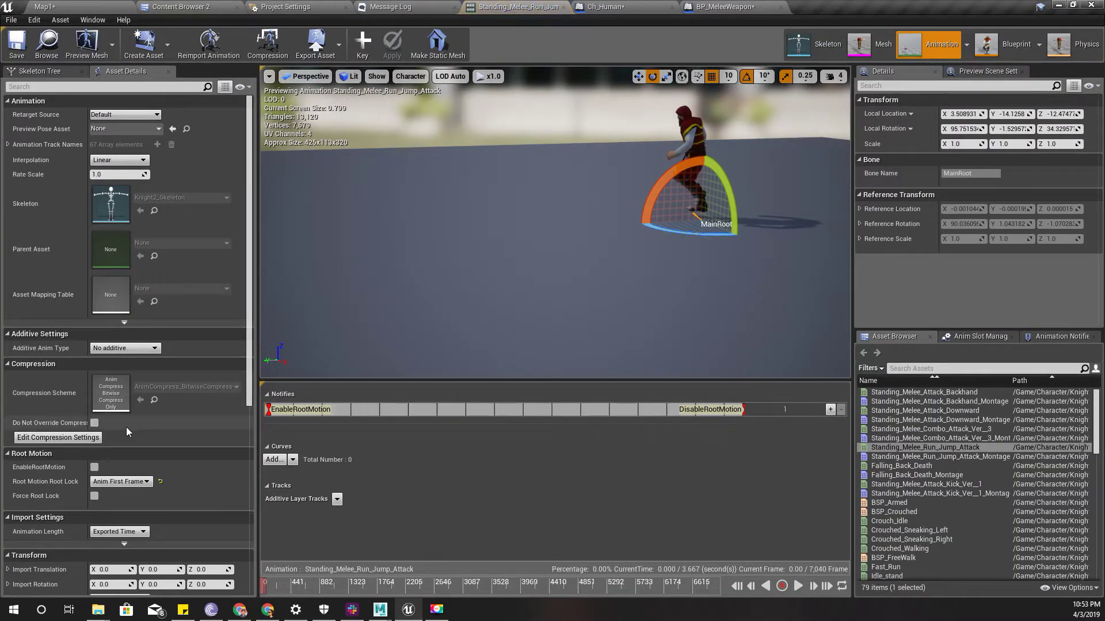
scroll(126, 427, down, 2)
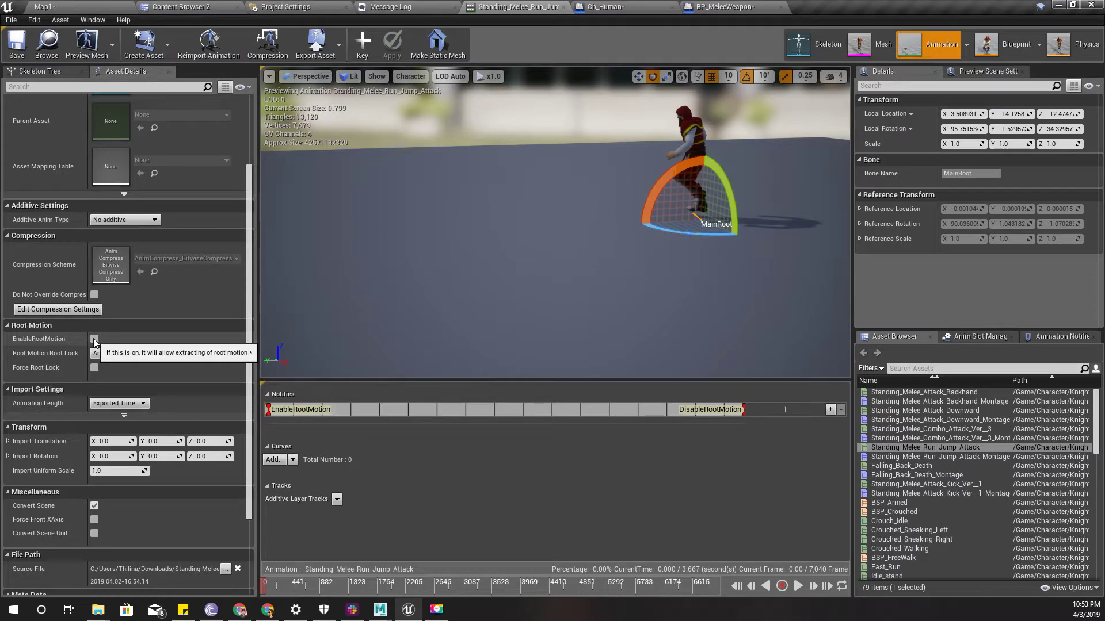
- Enable root motion on the Standing_Melee_Run_Jump_Attack animation and start a full-screen play session of Map1
click(94, 340)
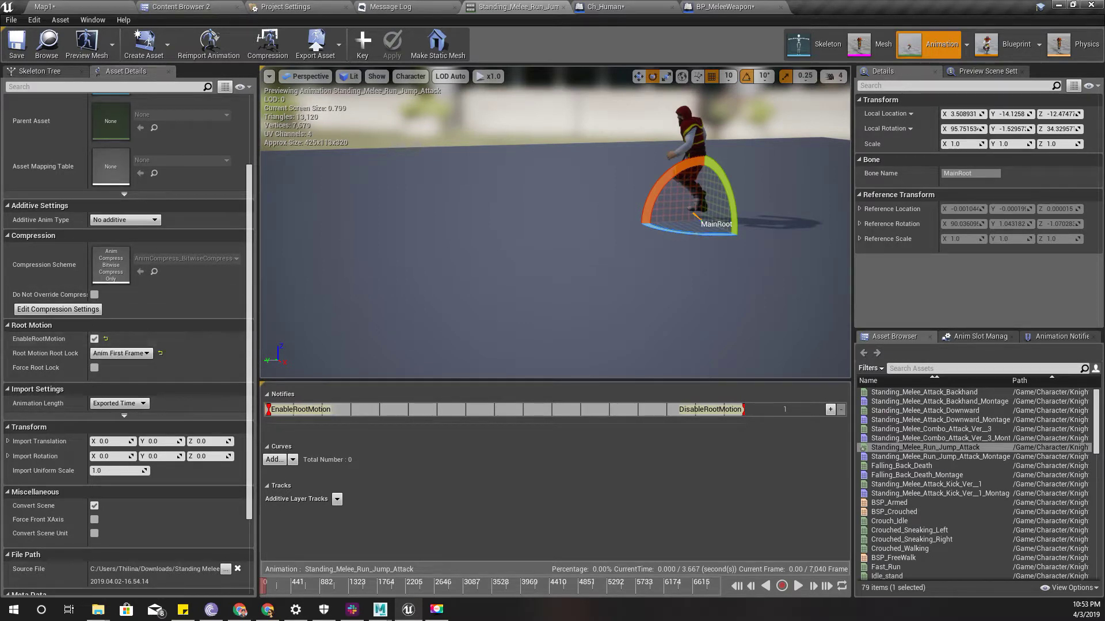
click(79, 6)
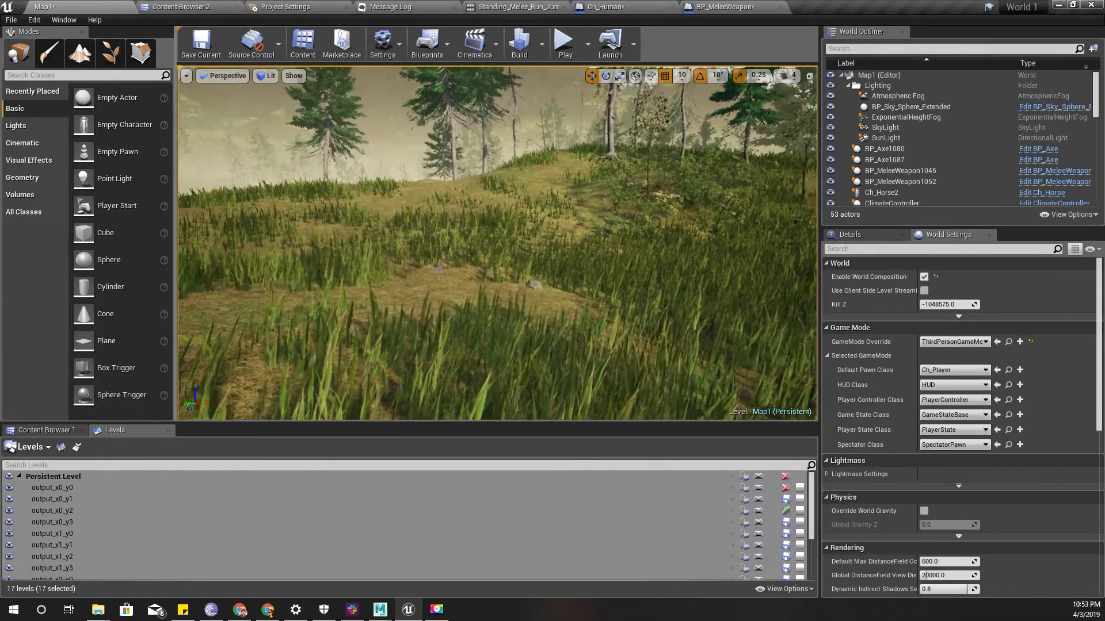
key(F11)
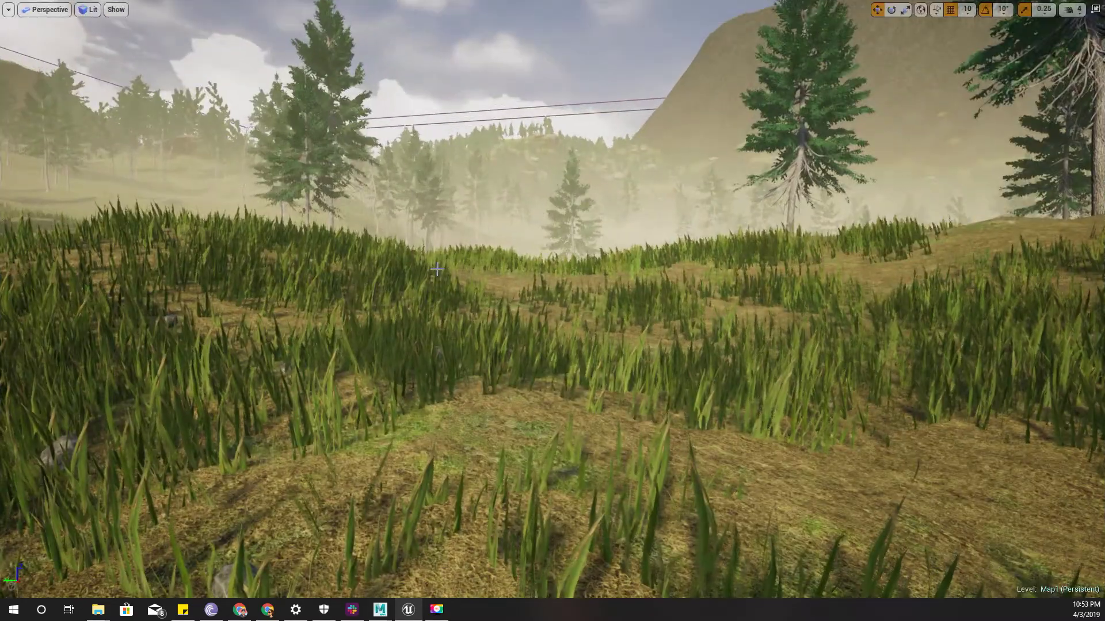
key(alt+p)
click(437, 268)
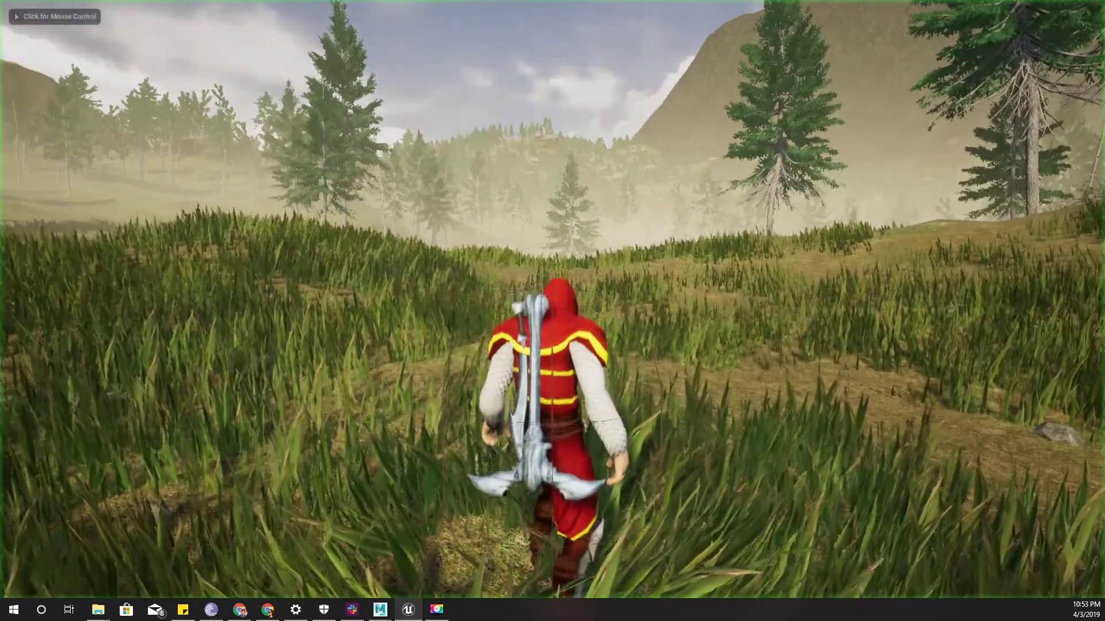
- Play-test the knight in Map1, running around and attacking with the sword to check the root motion, and end the session
key(w)
key(a)
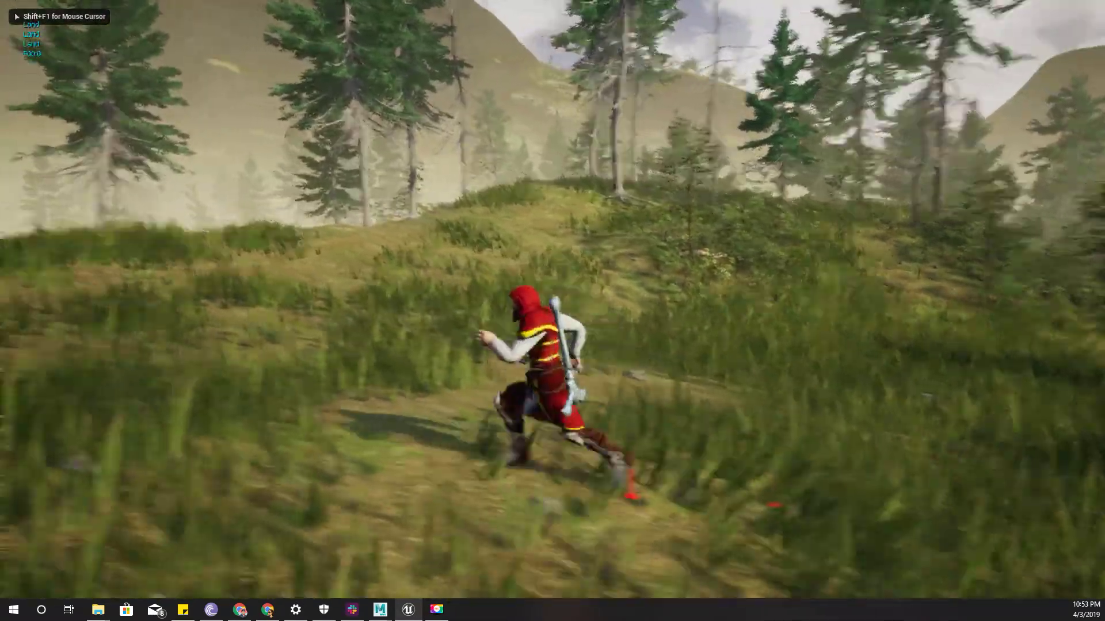
key(s)
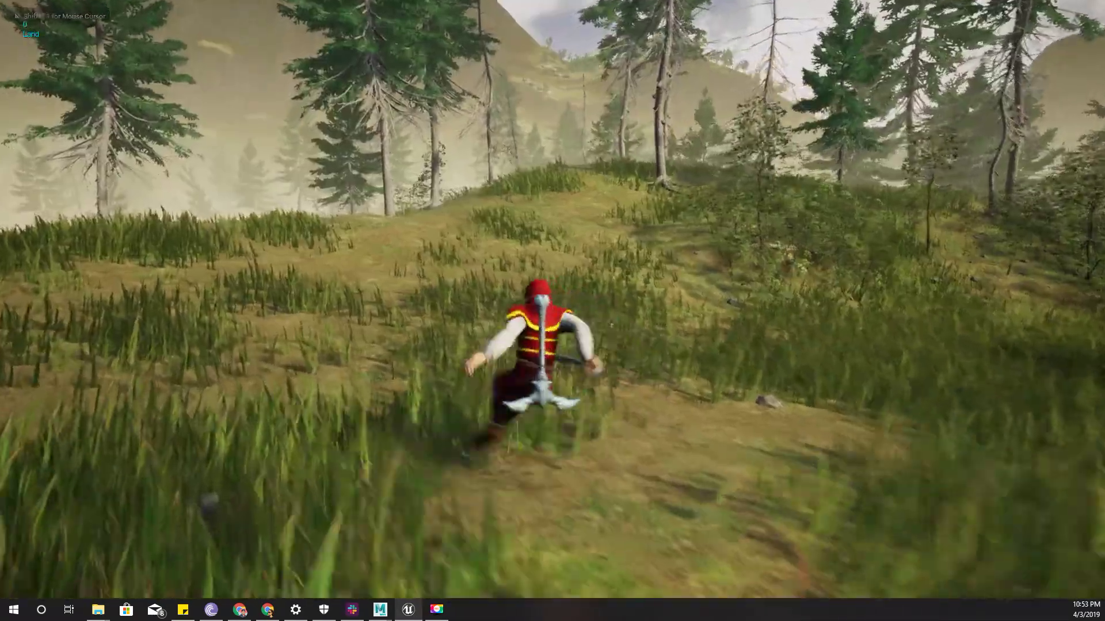
key(w)
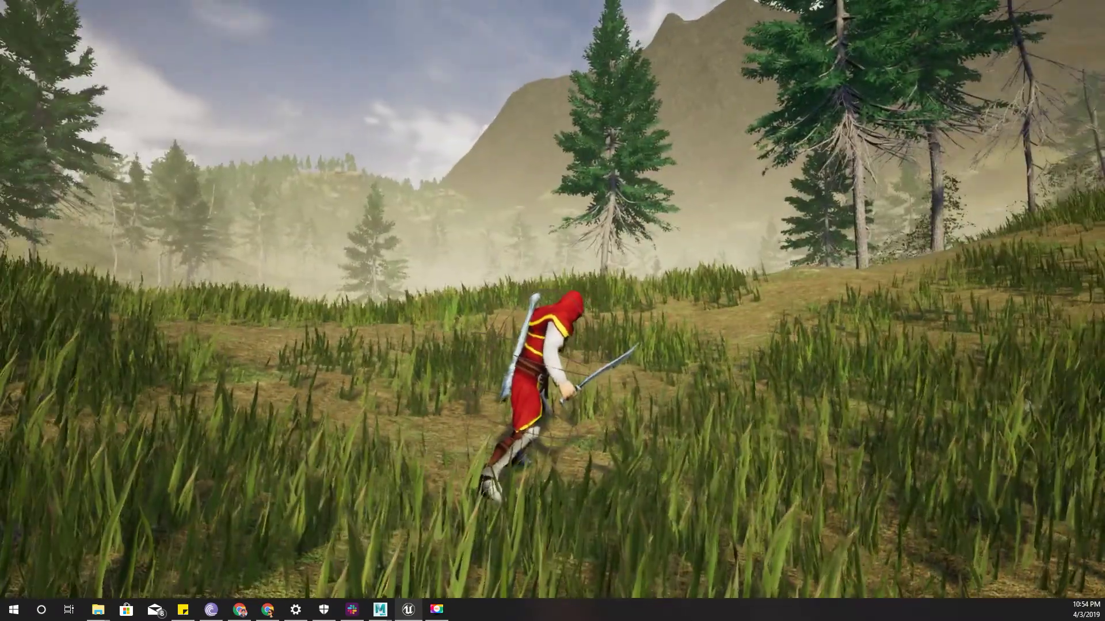
key(w)
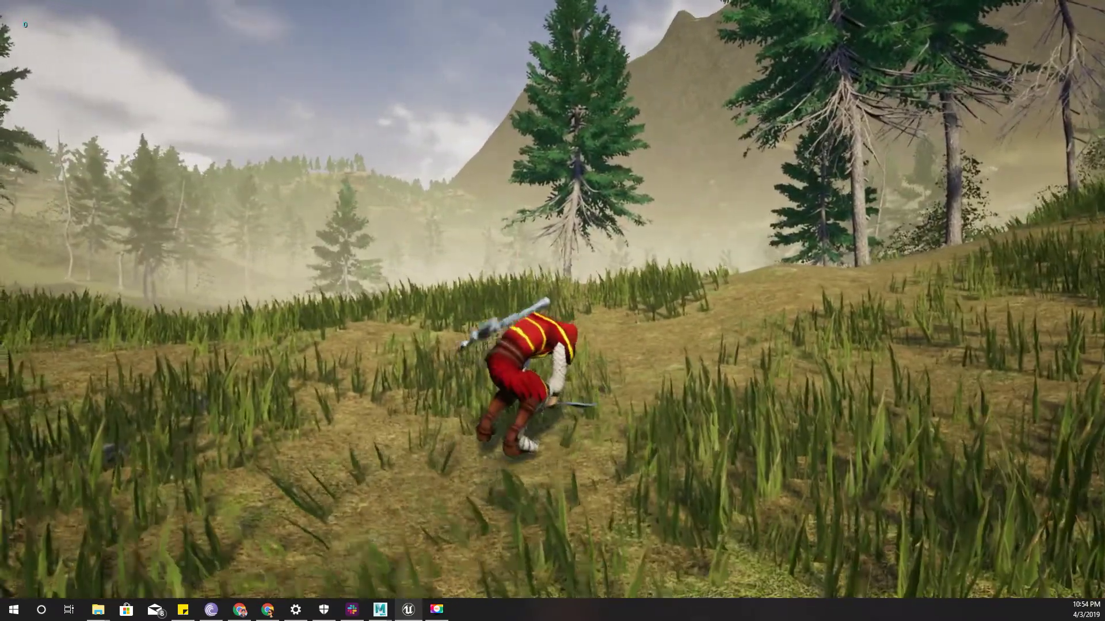
key(w)
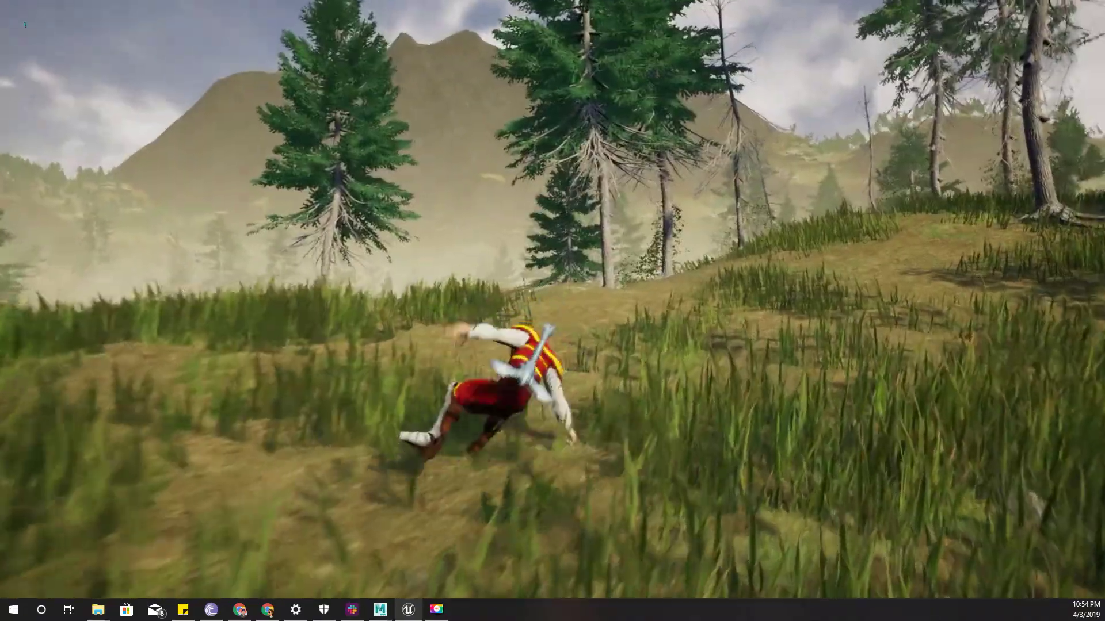
key(w)
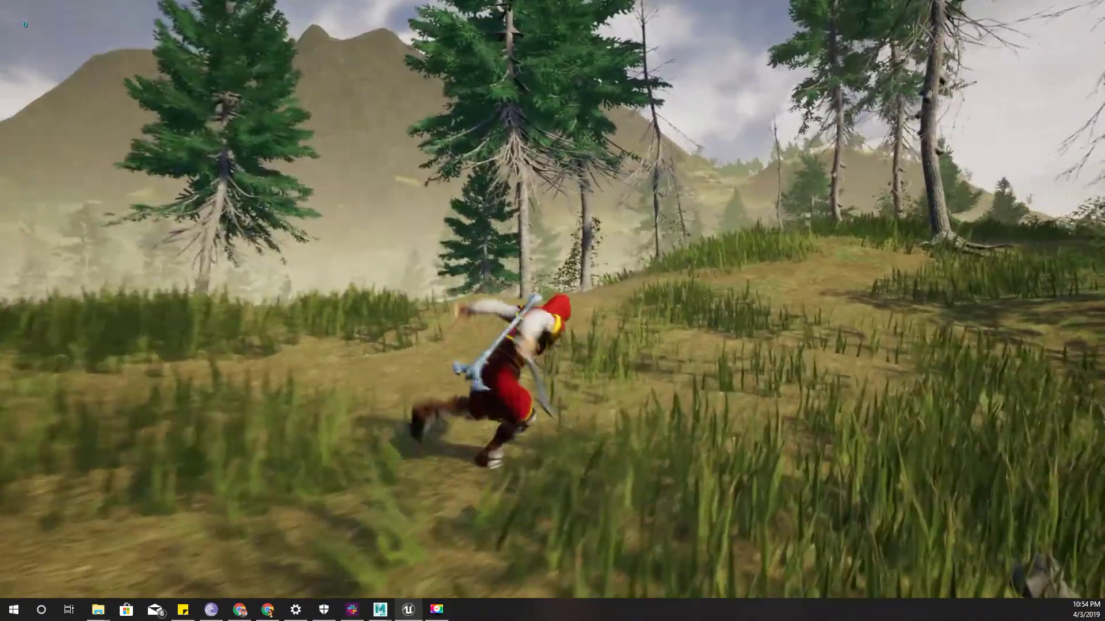
key(w)
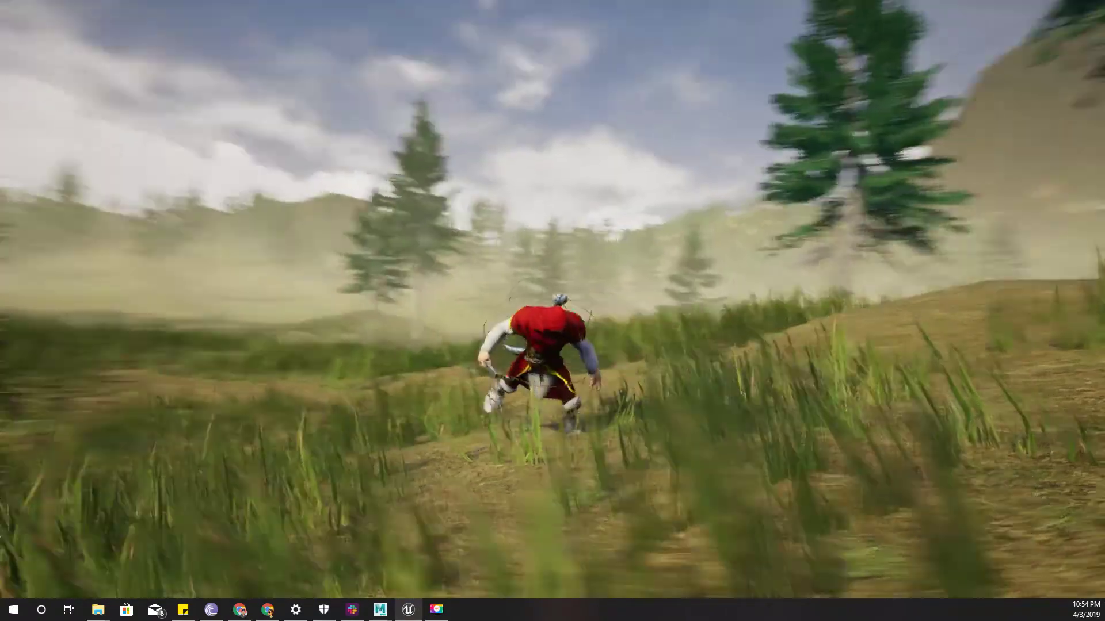
key(w)
key(Escape)
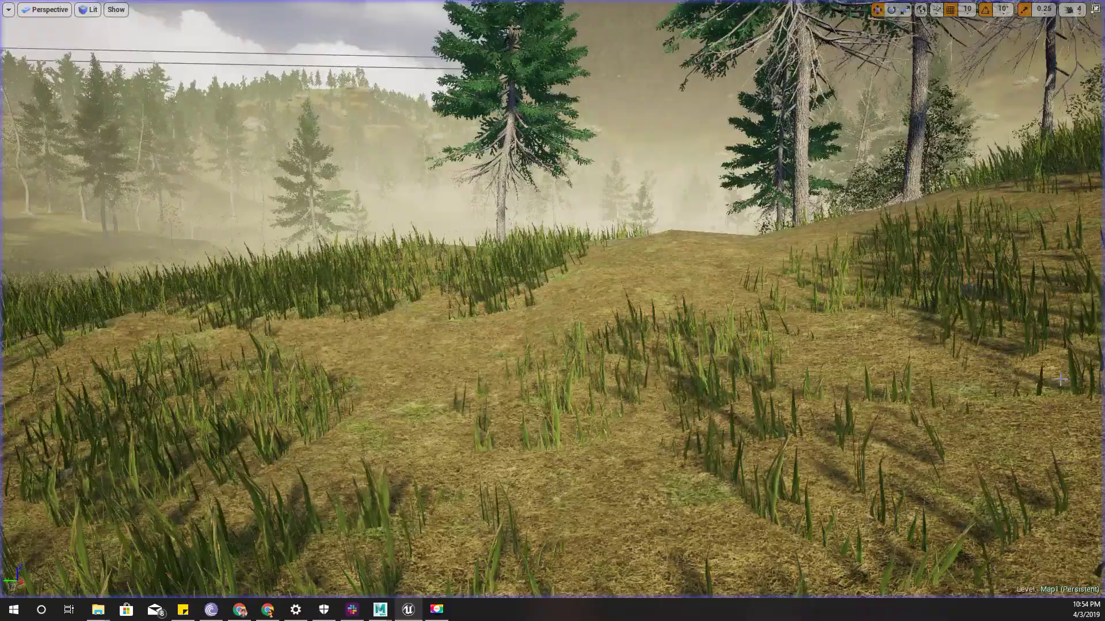
- Run a second play-test of the knight's sword attacks in Map1, end it and leave the full-screen view
right_drag(1061, 379, 897, 377)
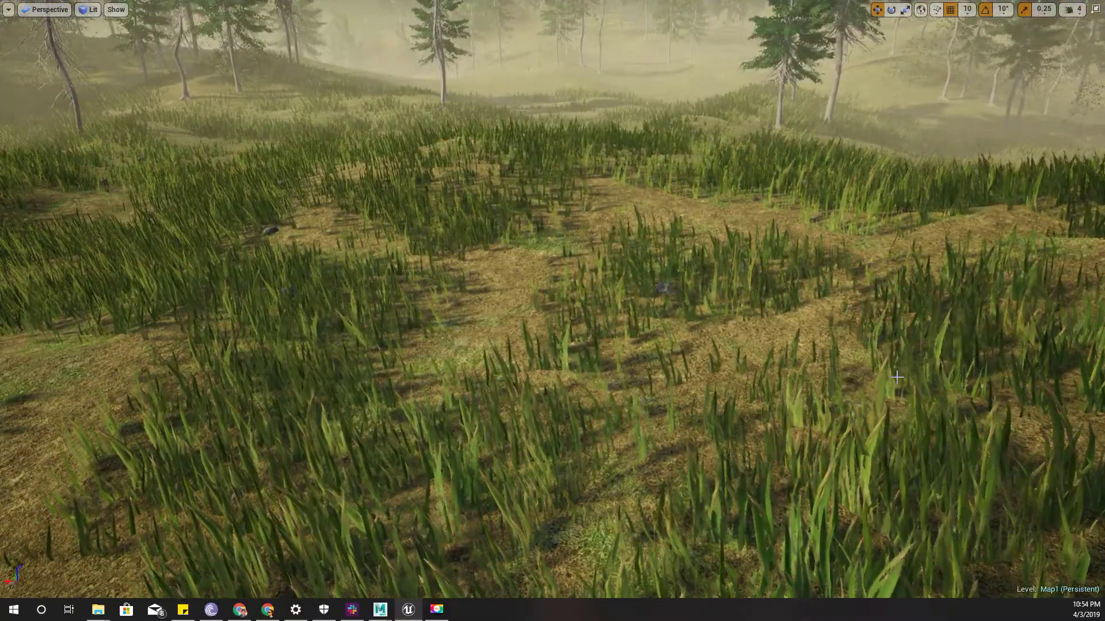
key(alt+p)
key(w)
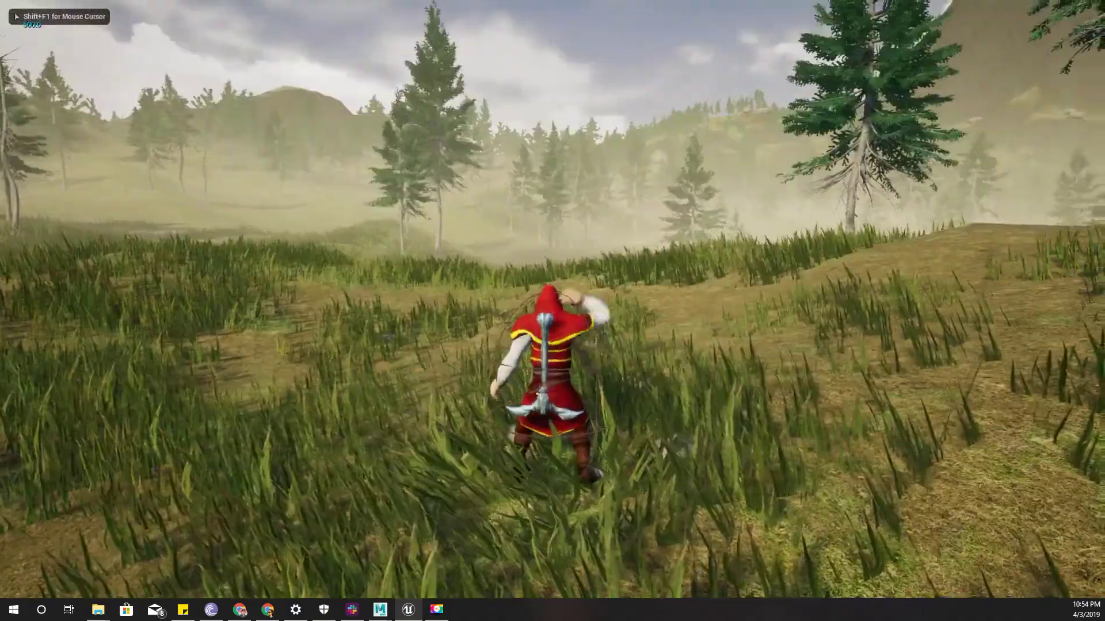
key(a)
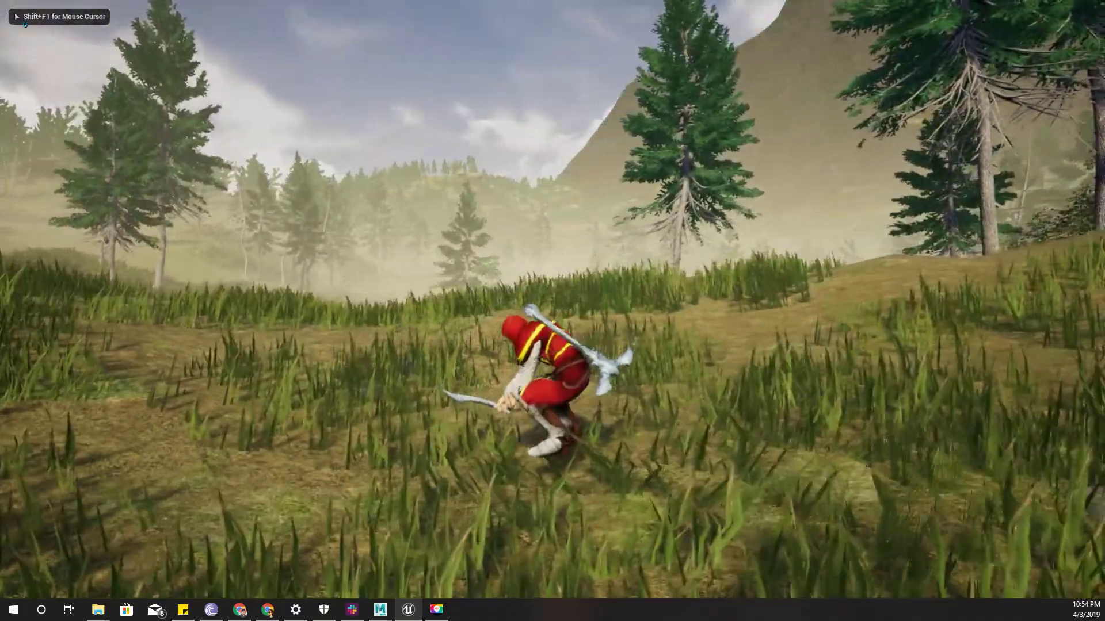
key(w)
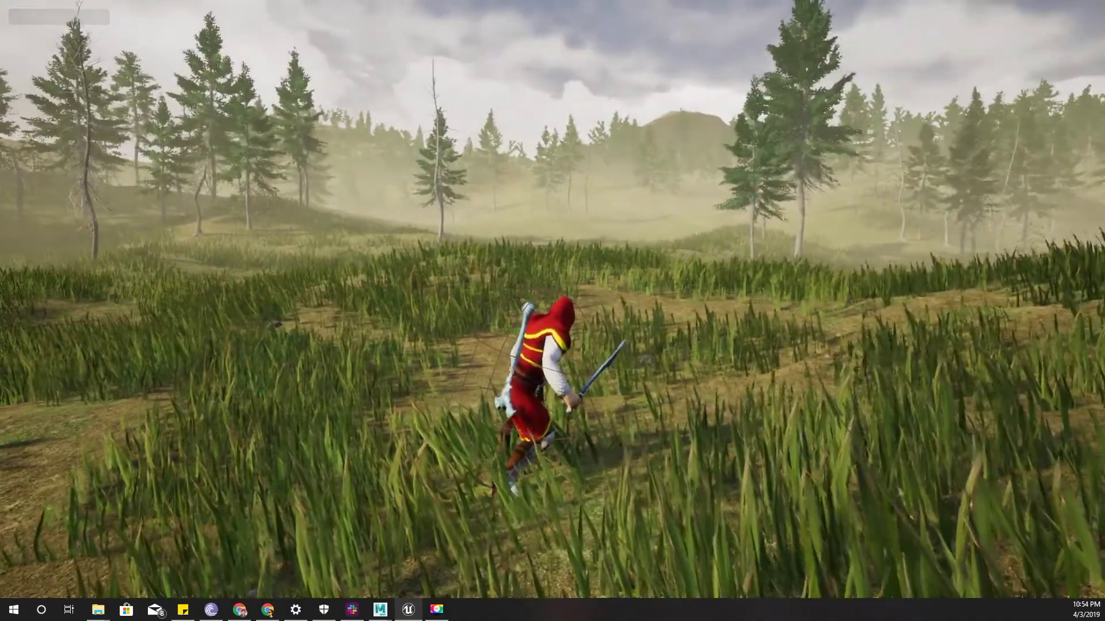
key(w)
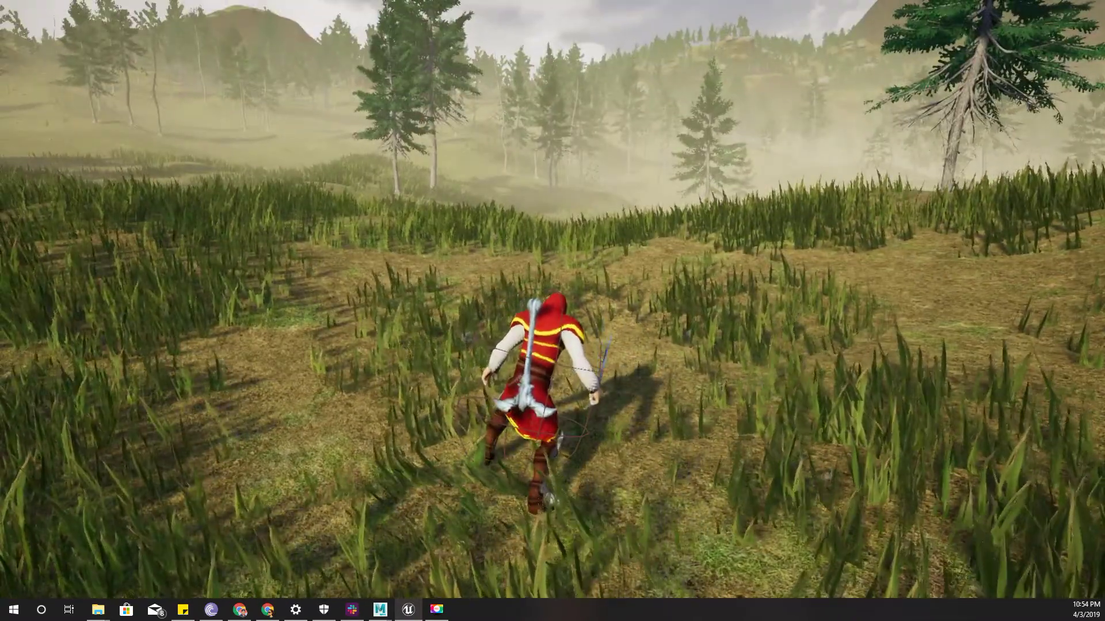
key(Escape)
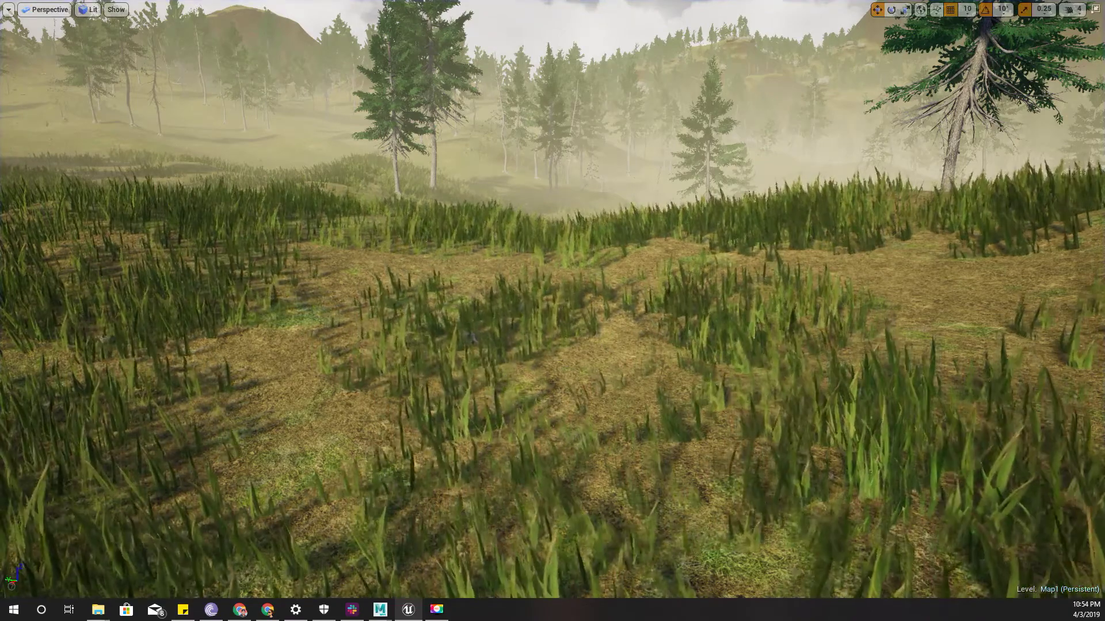
right_drag(403, 342, 357, 328)
key(F11)
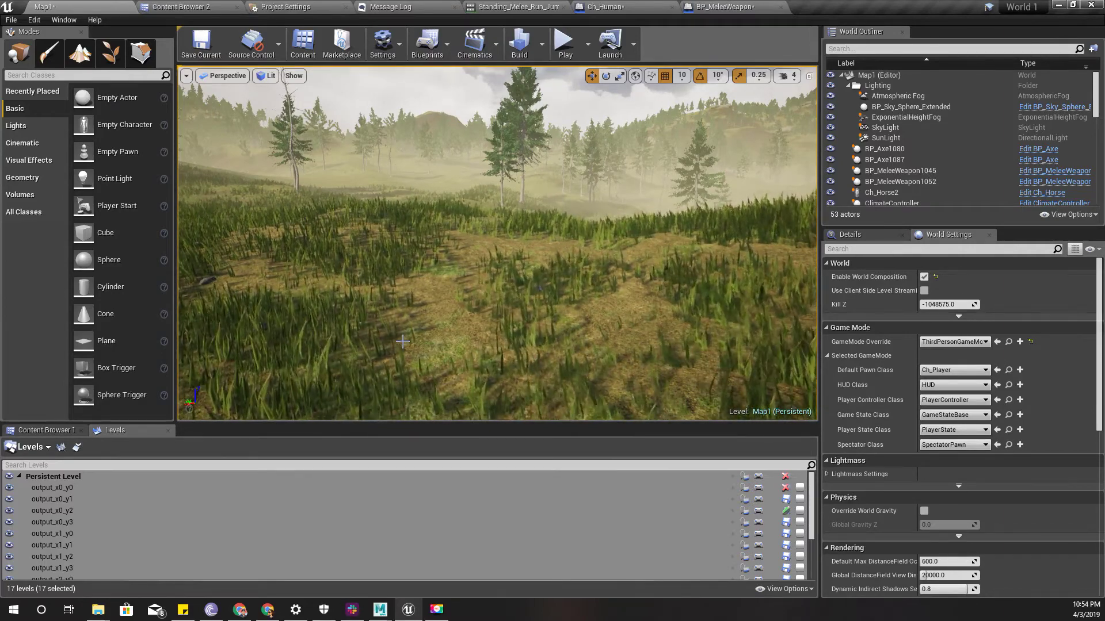
- Switch to Mixamo in Chrome and scrub through the Standing Melee Run Jump Attack preview on the knight
click(245, 615)
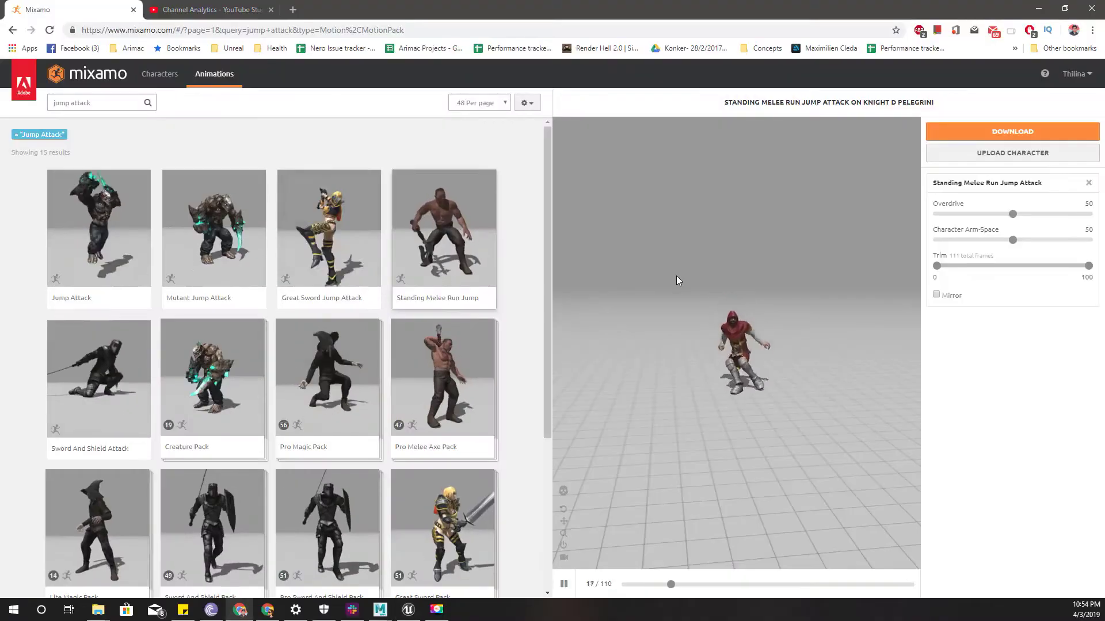
click(154, 73)
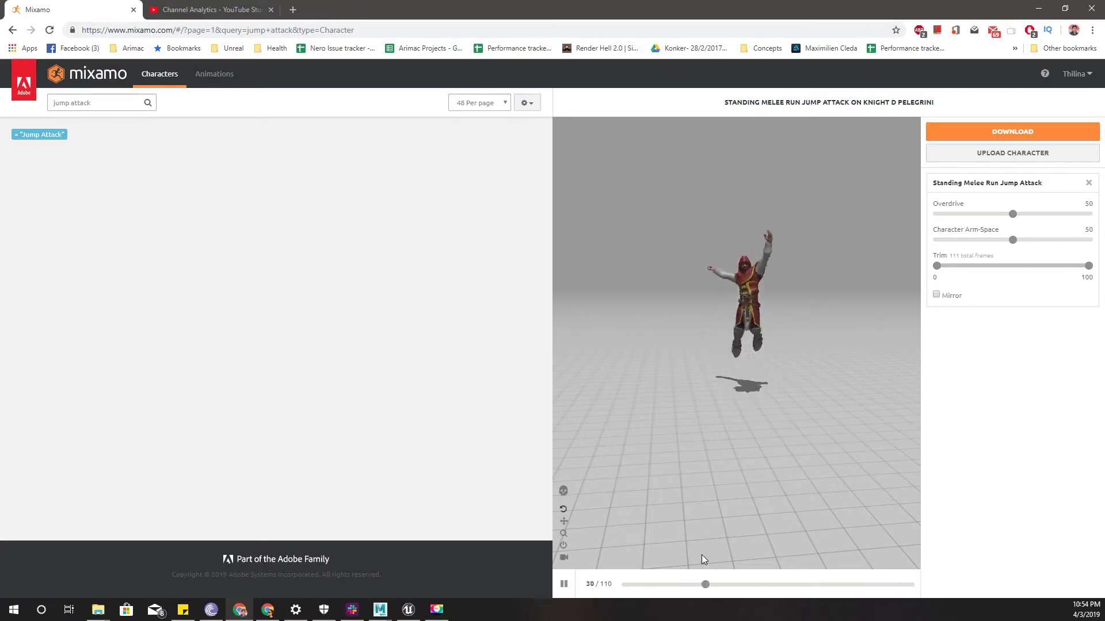
drag(781, 584, 641, 585)
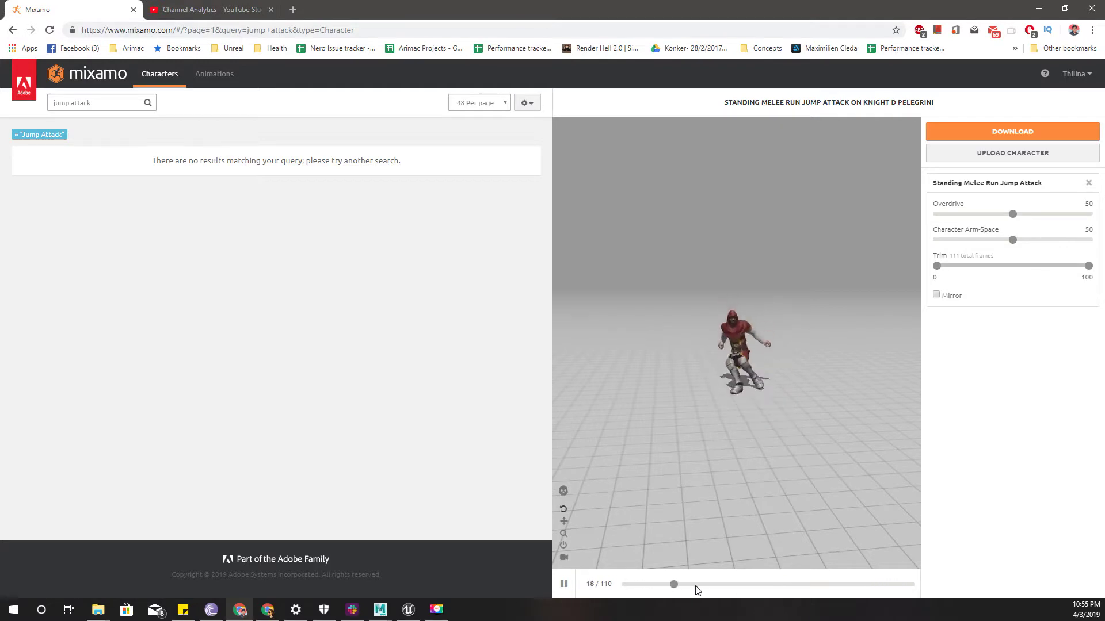
drag(695, 586, 624, 585)
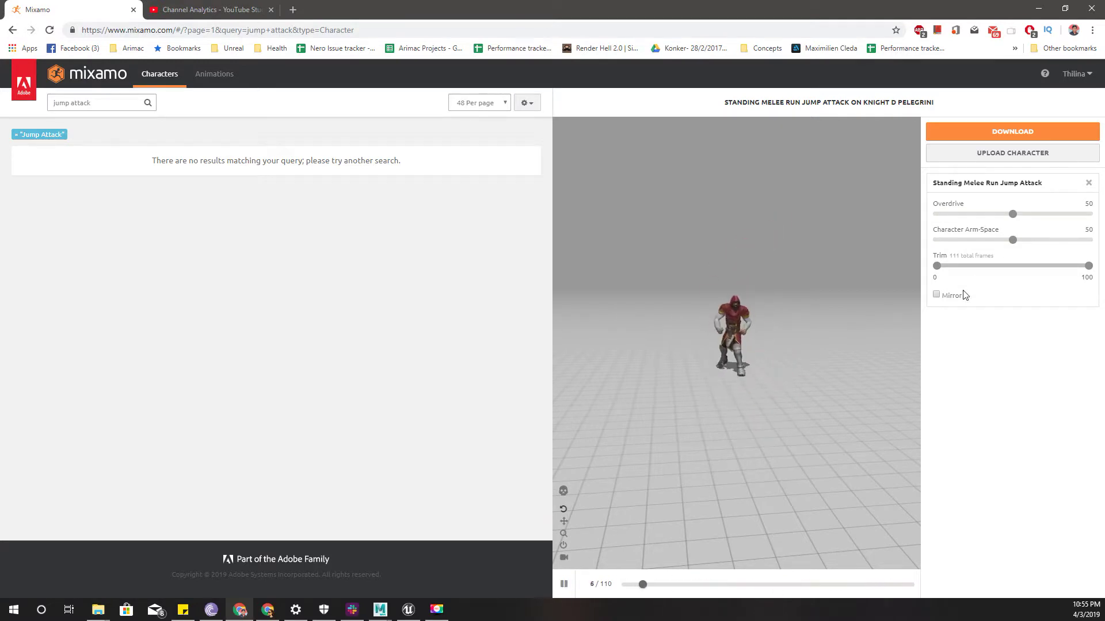
- Download Standing Melee Run Jump Attack as FBX with skin, 30 frames per second and no keyframe reduction, and switch to Maya
click(989, 133)
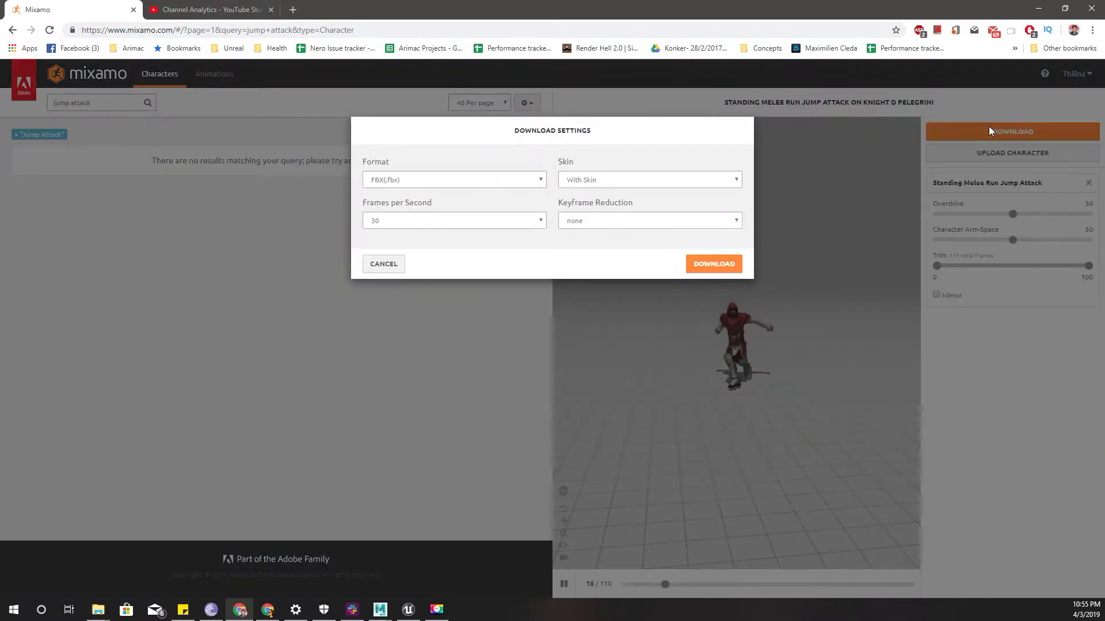
click(713, 264)
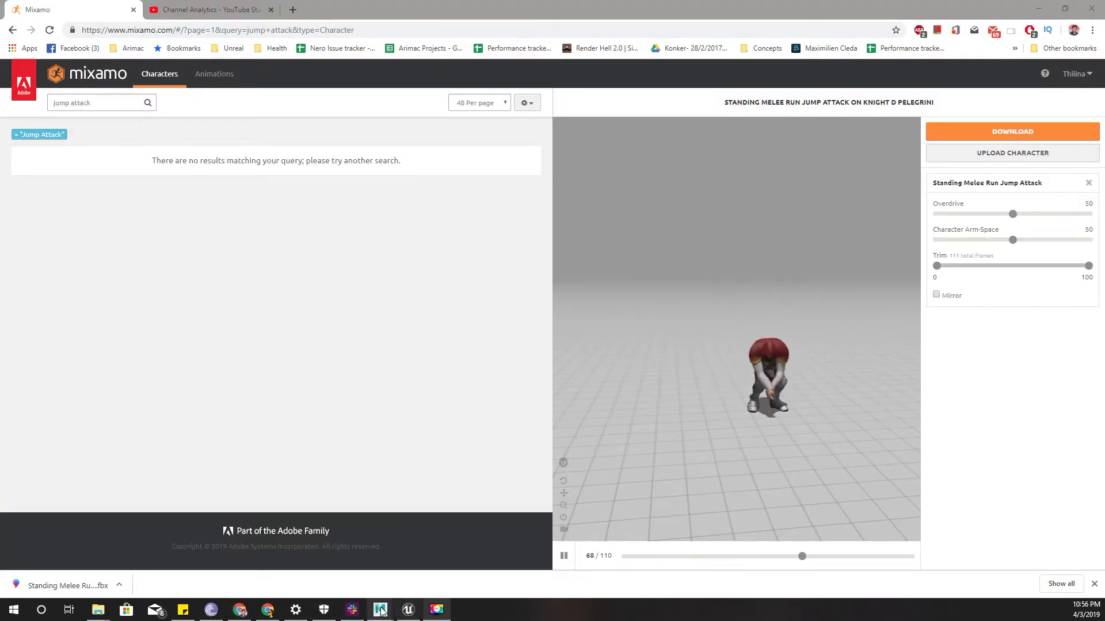
mouse_move(381, 611)
click(443, 540)
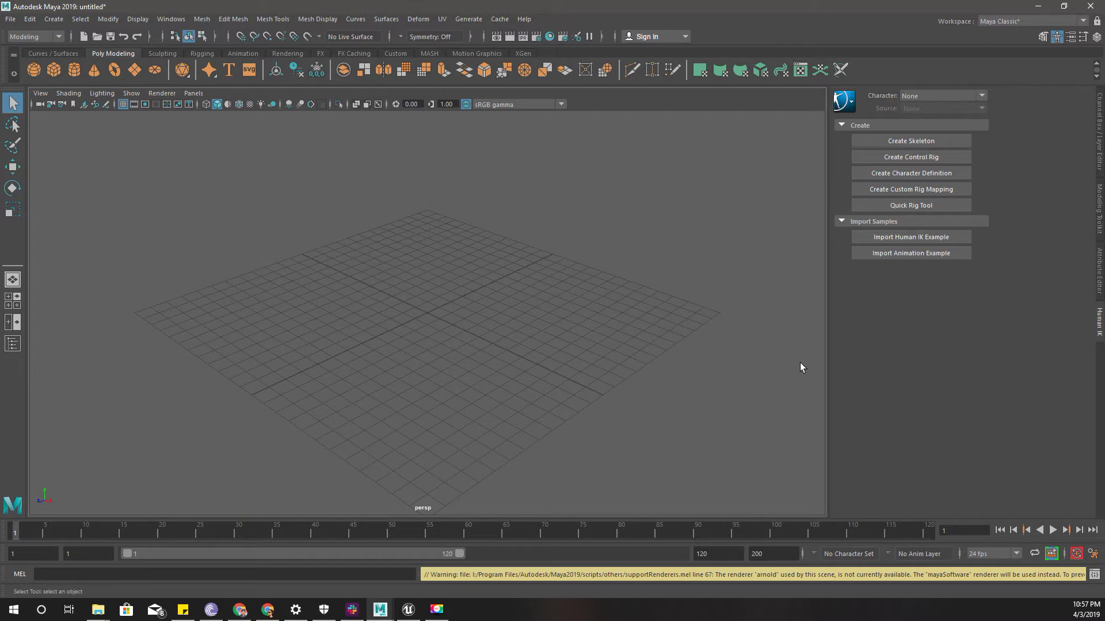
- Import the downloaded Standing Melee Run Jump Attack FBX file into the empty Maya scene
click(240, 610)
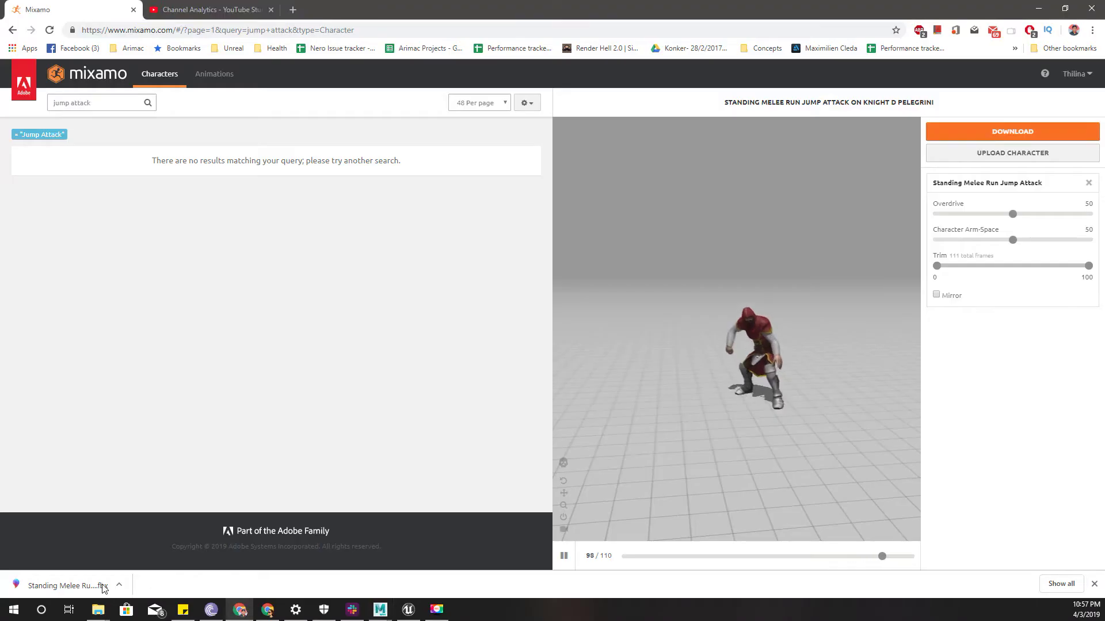
drag(61, 586, 431, 315)
key(alt+Tab)
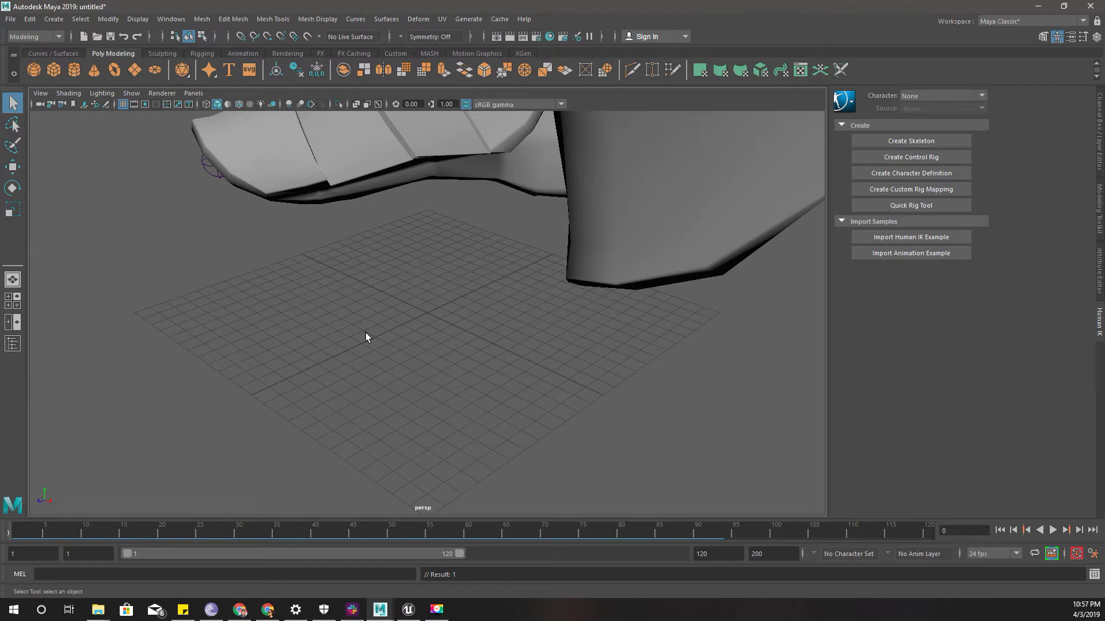
- Examine the imported knight from several angles and scrub its jump attack animation, returning to frame 1
scroll(368, 333, down, 12)
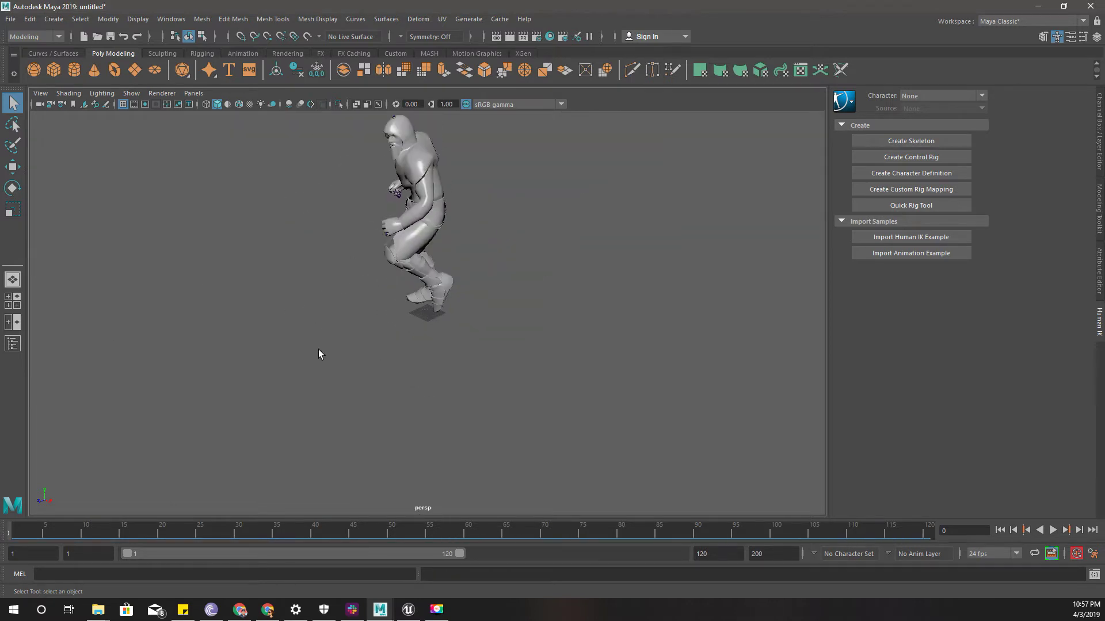
alt+drag(319, 350, 474, 335)
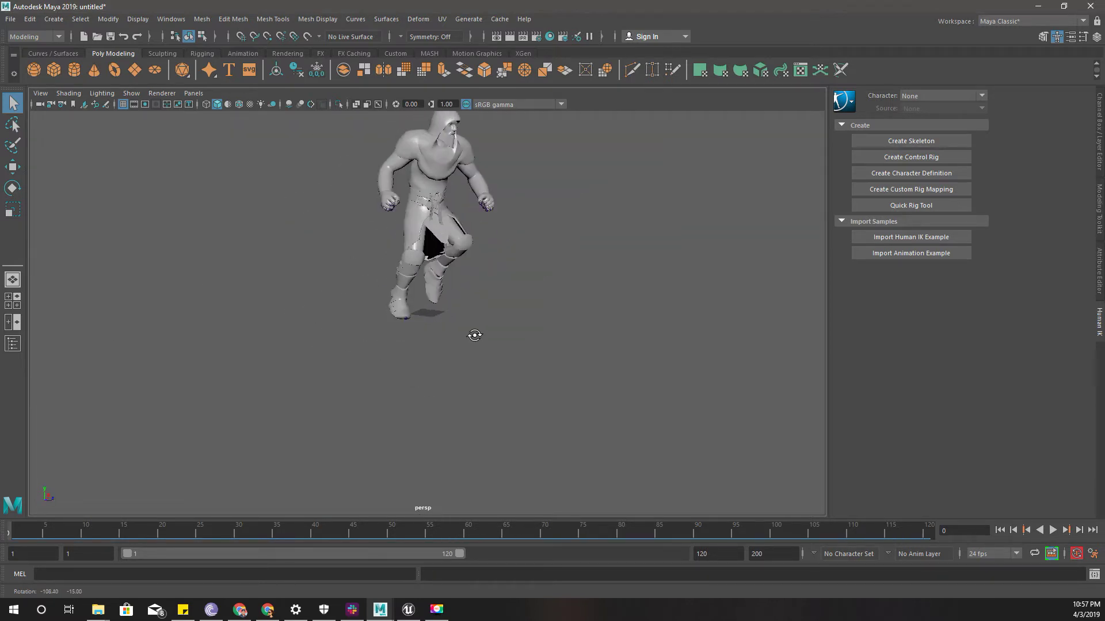
scroll(474, 335, down, 4)
scroll(460, 322, up, 8)
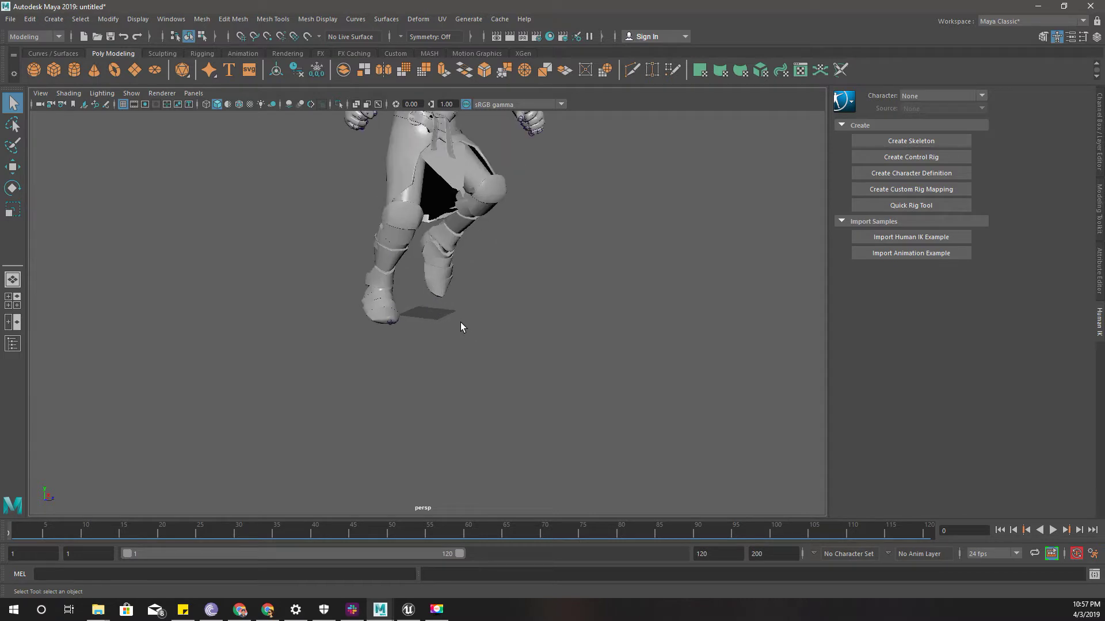
scroll(460, 322, down, 5)
drag(30, 530, 295, 490)
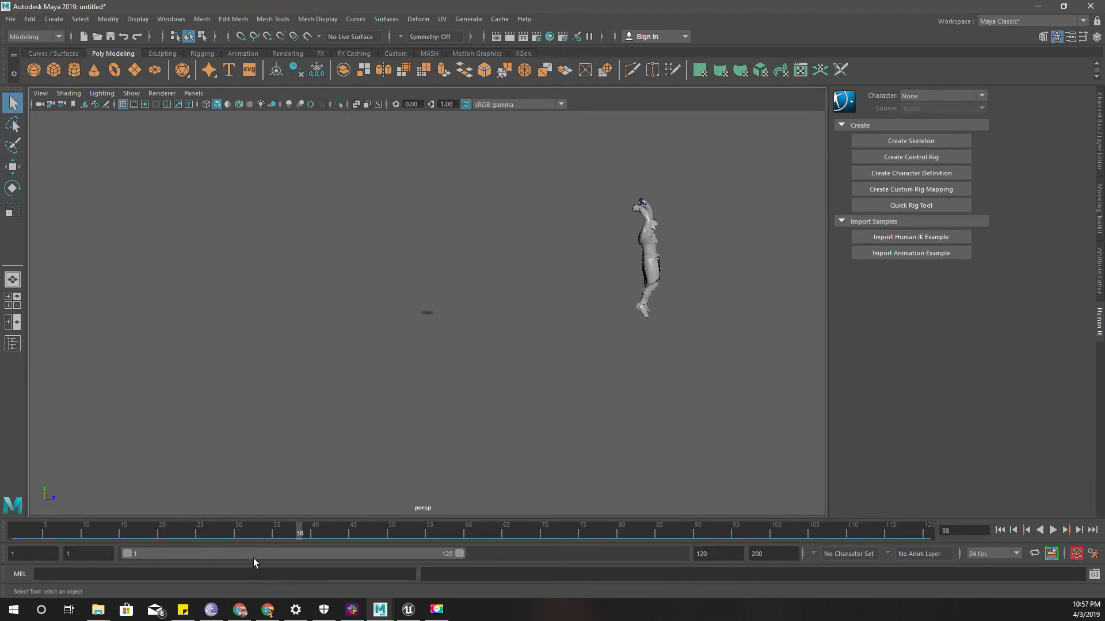
drag(109, 533, 11, 554)
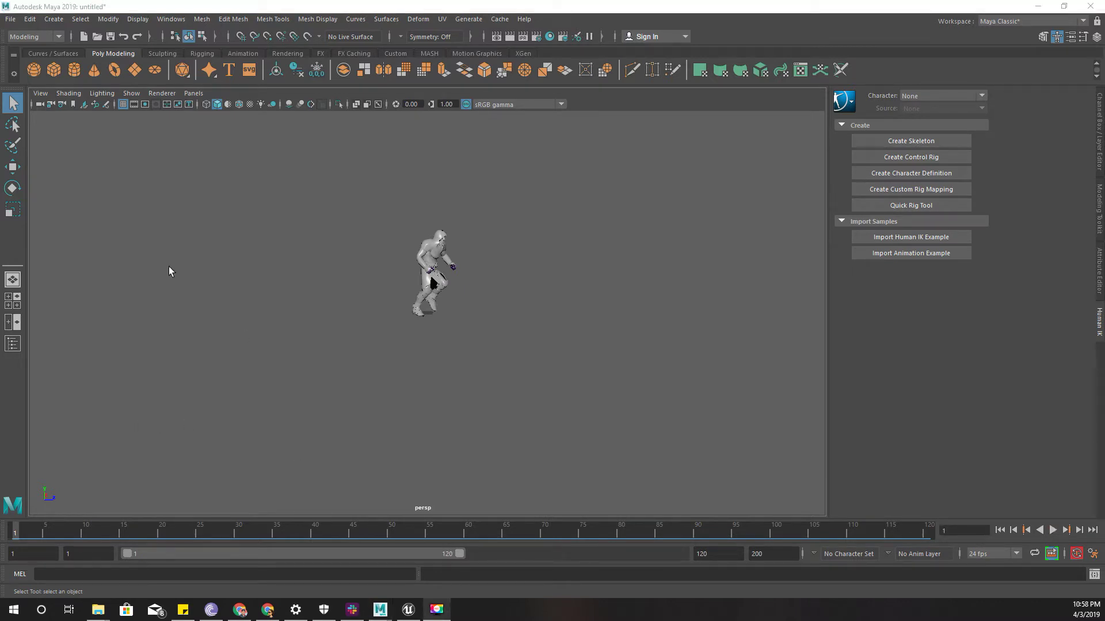
- Switch Maya to its Rigging tool set
click(59, 36)
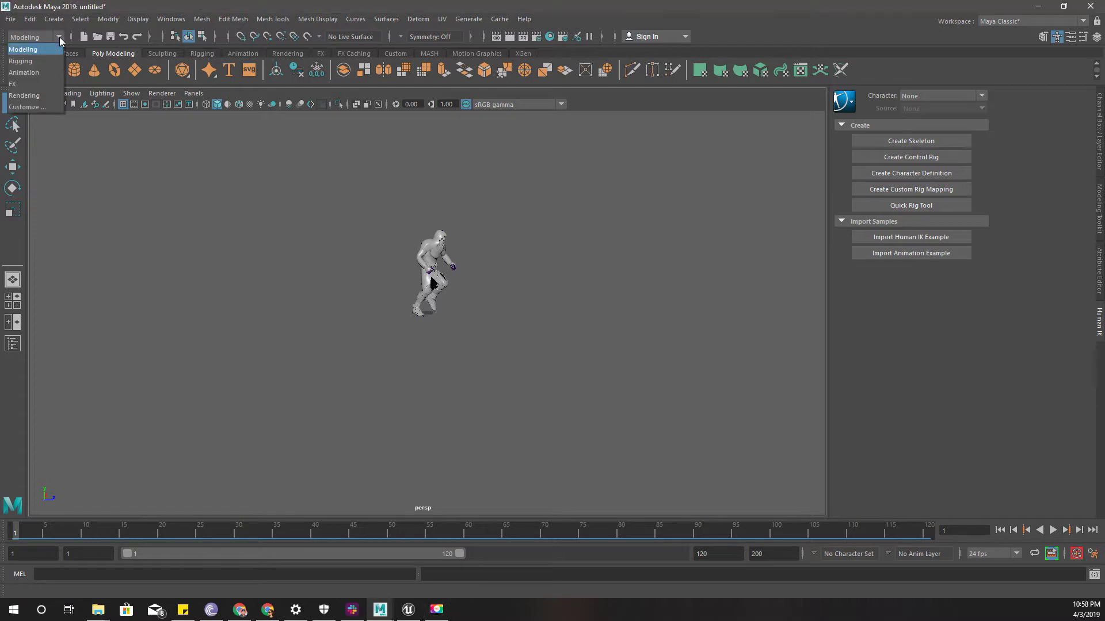
click(23, 61)
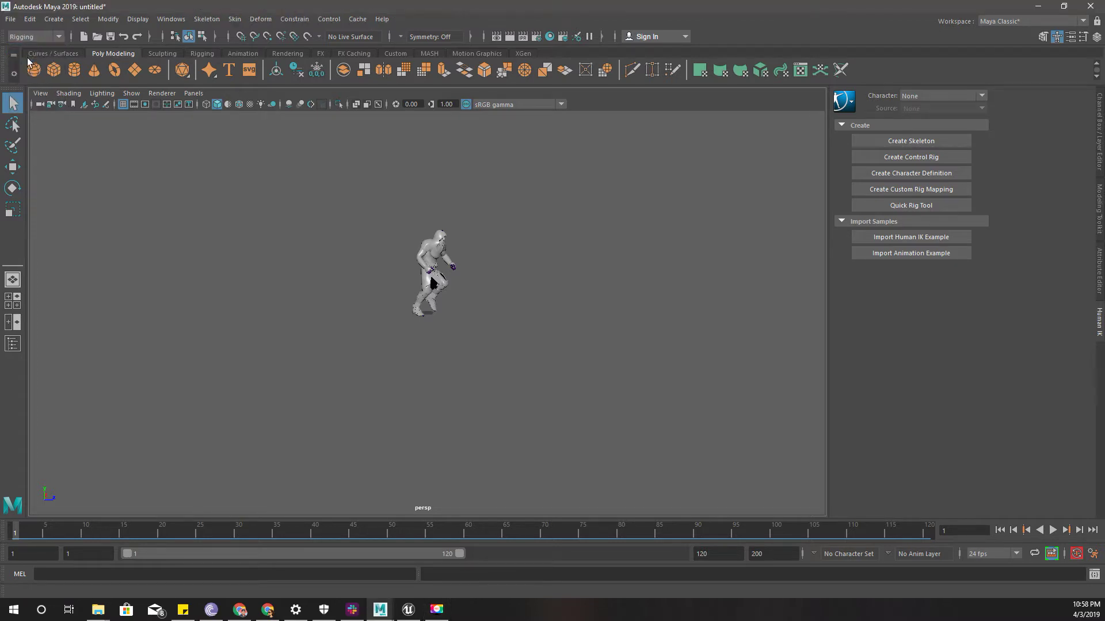
- Turn on XRay Joints so the knight's skeleton shows through its armor mesh
scroll(461, 287, up, 5)
scroll(444, 275, up, 3)
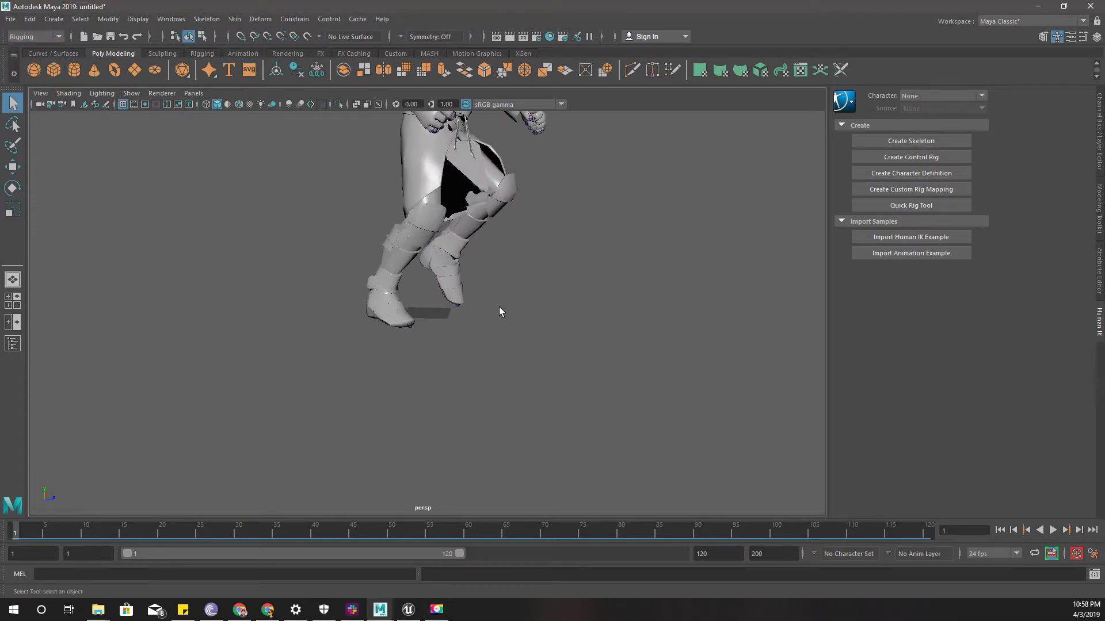
click(377, 104)
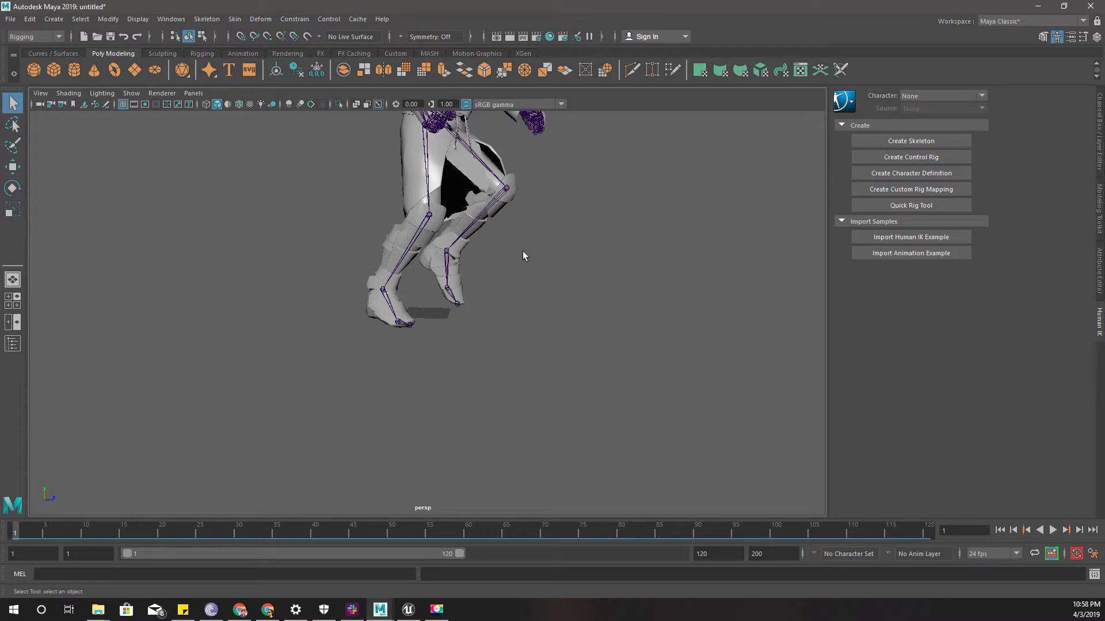
- At frame 1, select the knight's Hips joint together with its entire joint hierarchy
scroll(532, 254, down, 2)
alt+drag(544, 286, 491, 283)
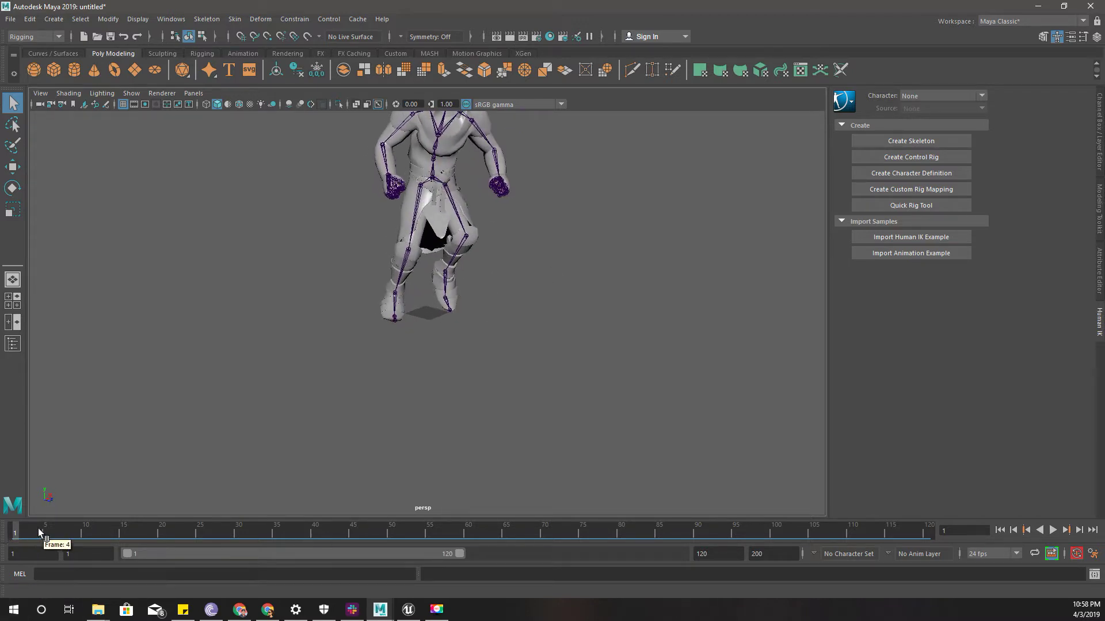
click(432, 181)
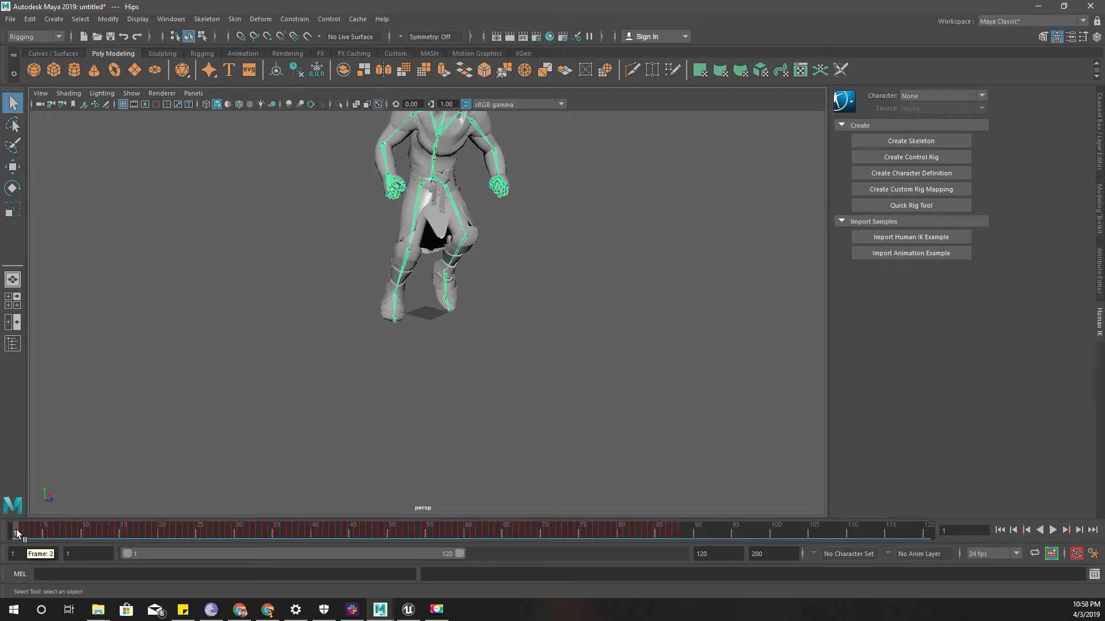
mouse_move(17, 533)
mouse_down()
mouse_move(97, 527)
mouse_move(15, 533)
mouse_up()
scroll(448, 244, down, 3)
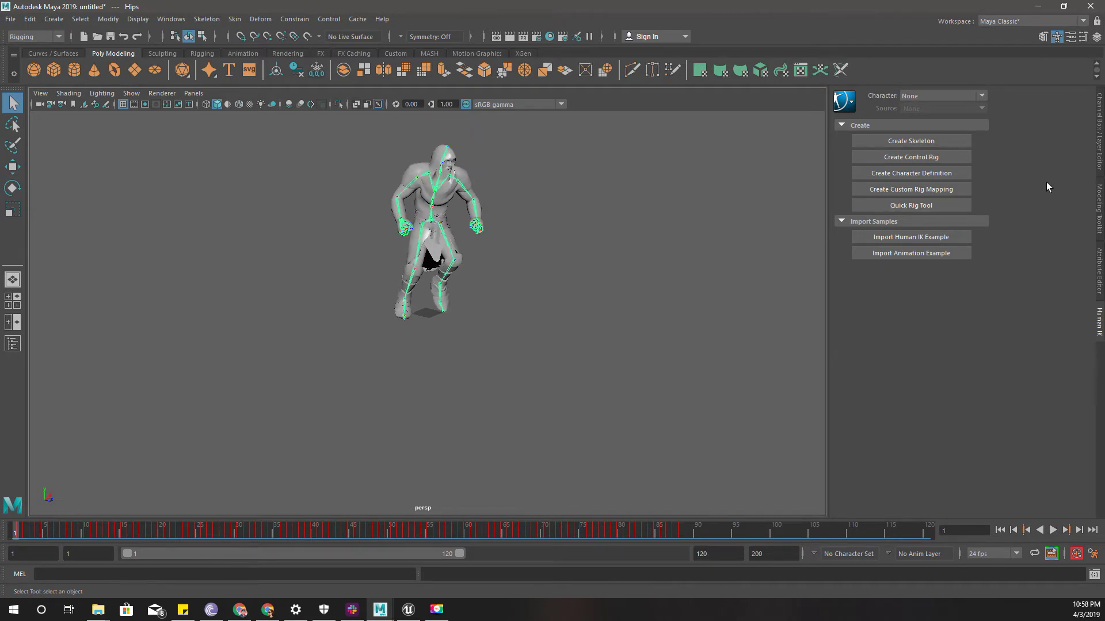
scroll(441, 223, up, 4)
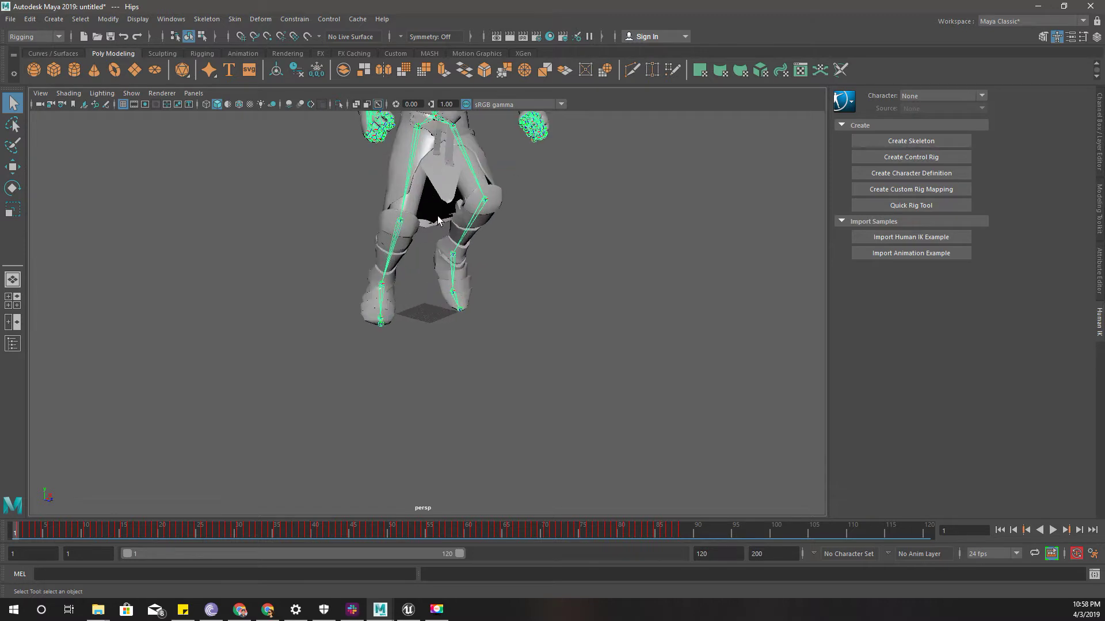
scroll(471, 246, down, 2)
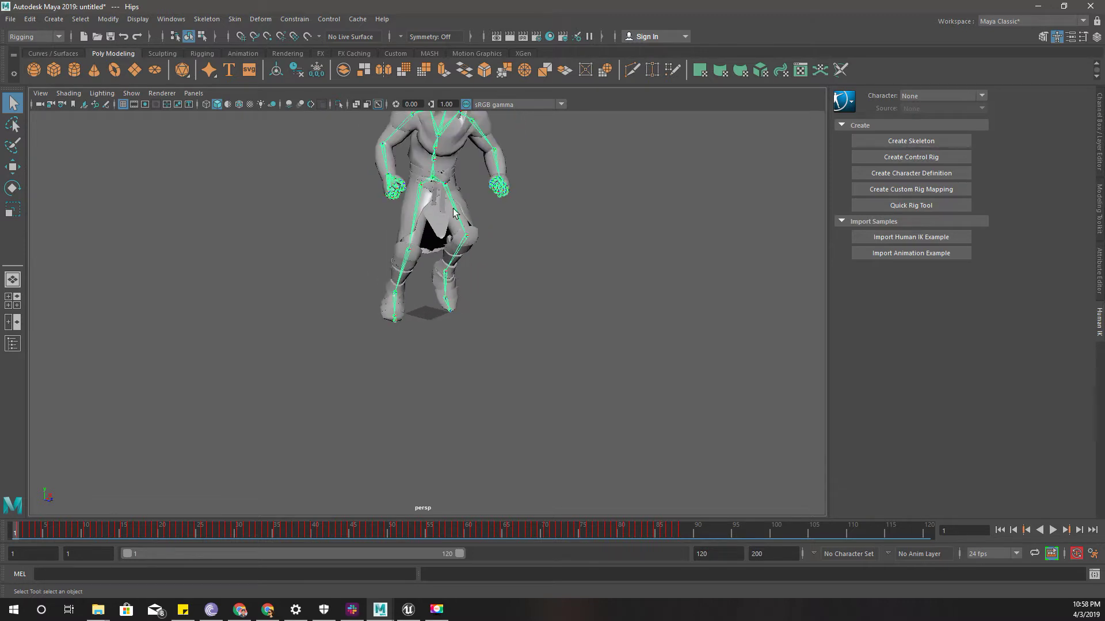
right_click(434, 182)
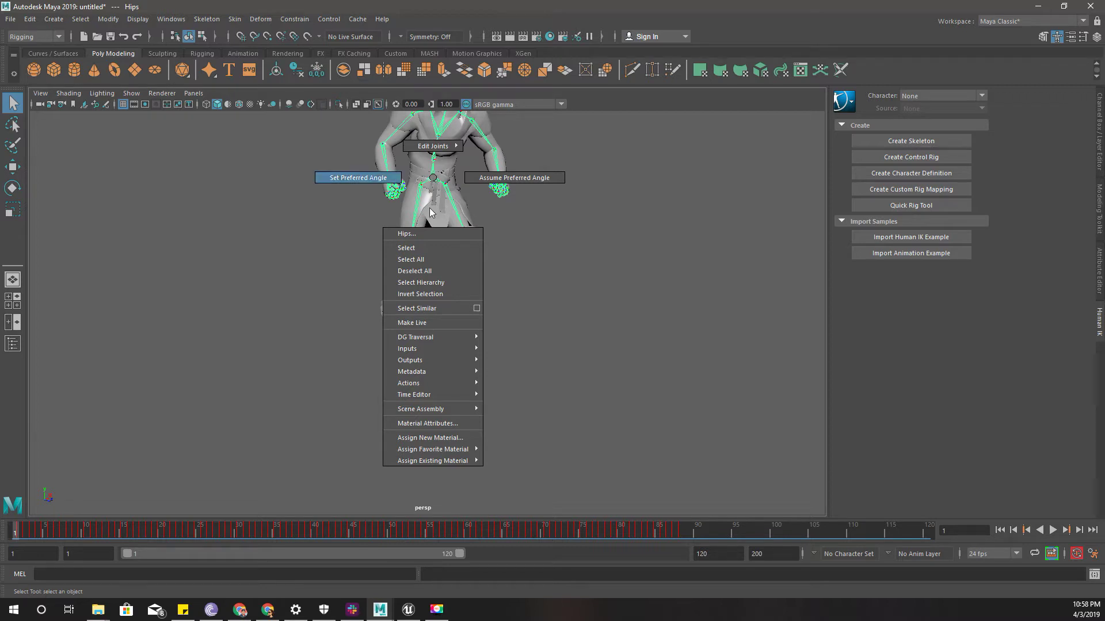
click(424, 286)
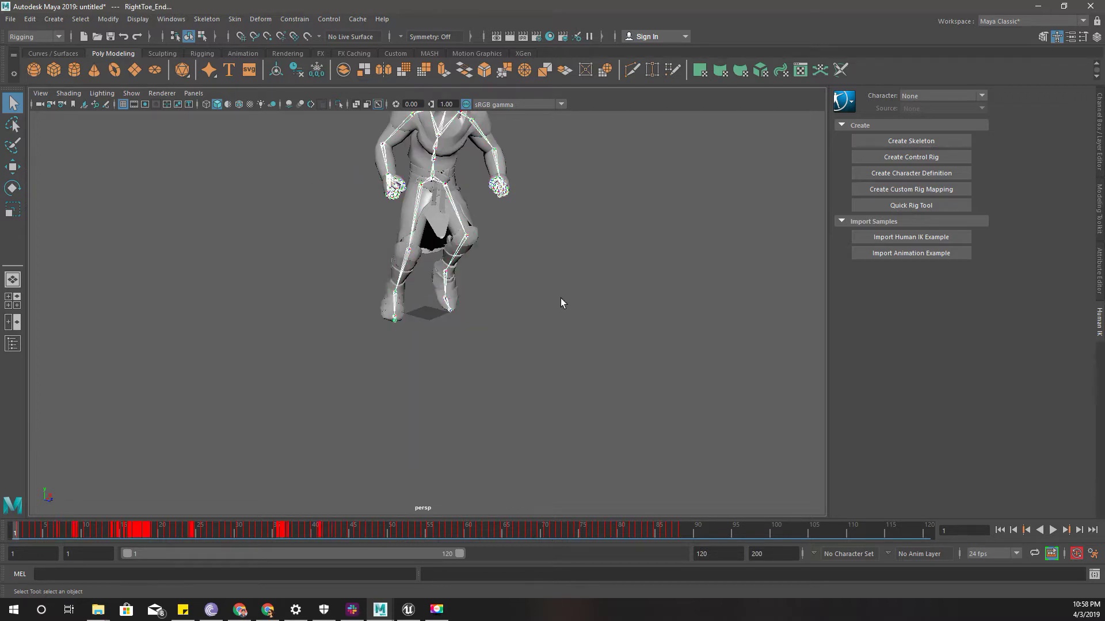
- Set Rotate X, Y and Z to 0 on all selected joints at frame 1
click(1097, 37)
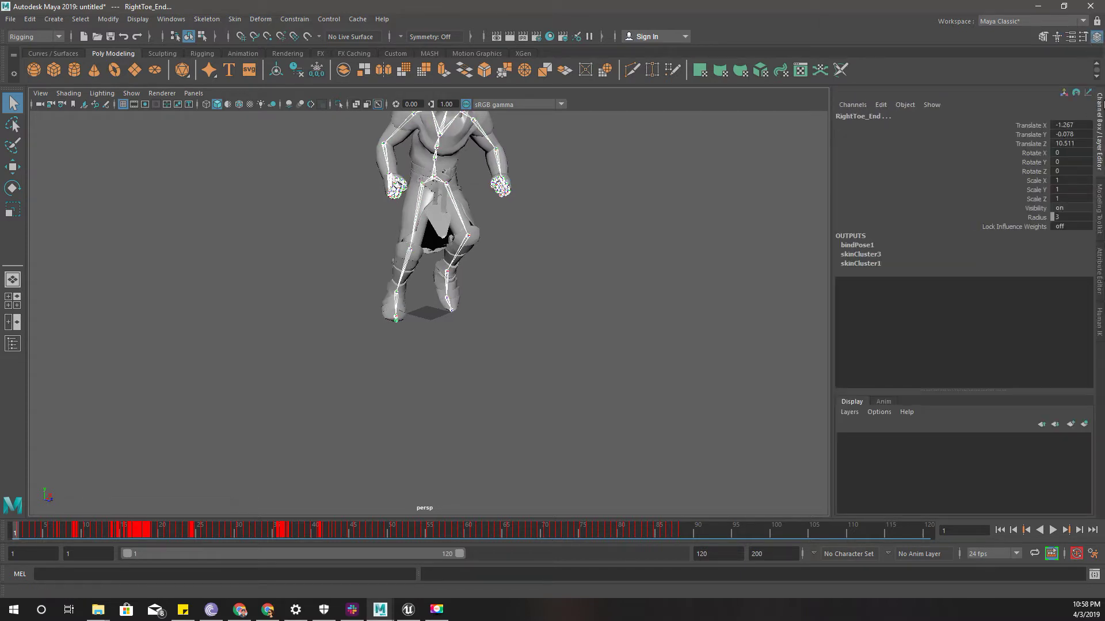
double_click(1072, 155)
click(920, 138)
drag(1083, 153, 1082, 172)
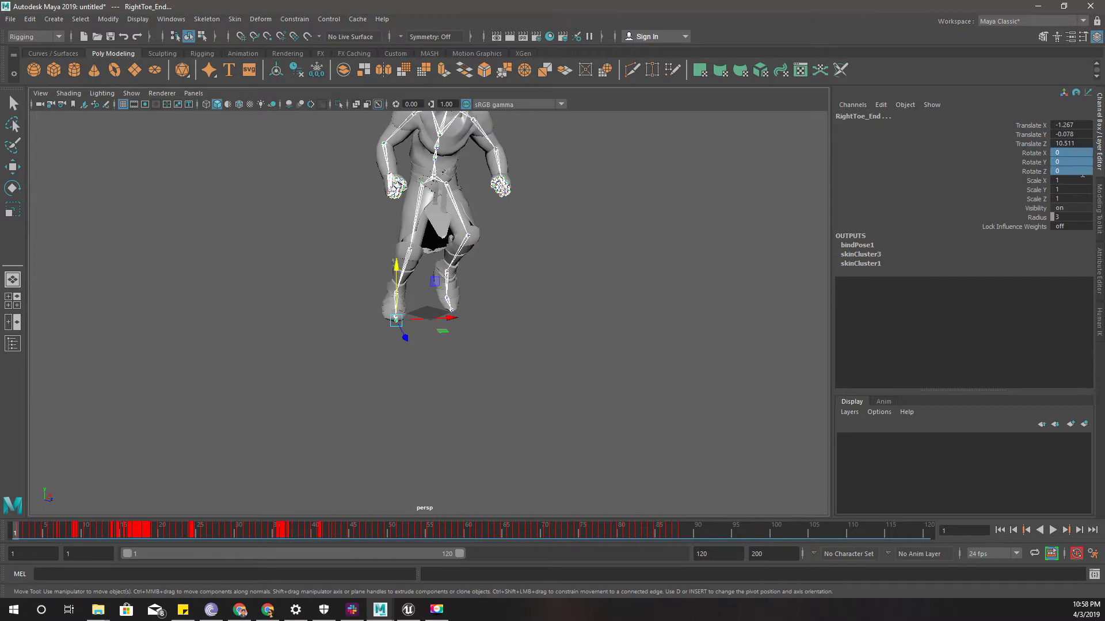
double_click(1071, 172)
key(Return)
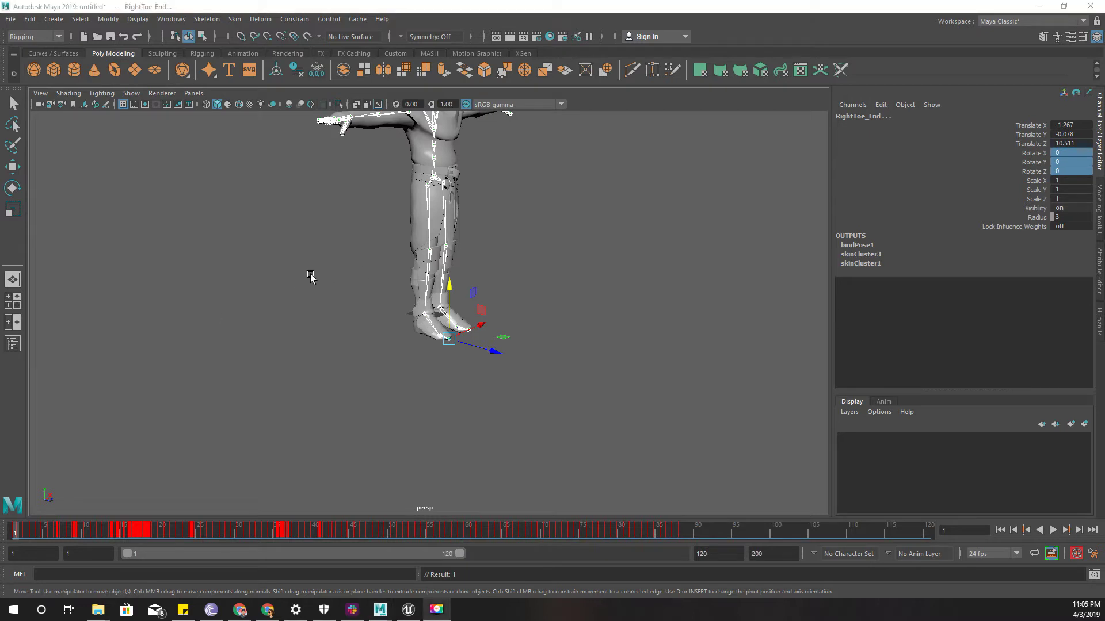
- Create a single joint snapped to the ground grid between the knight's feet, at X 2, Y 0, Z 0
alt+drag(338, 290, 282, 315)
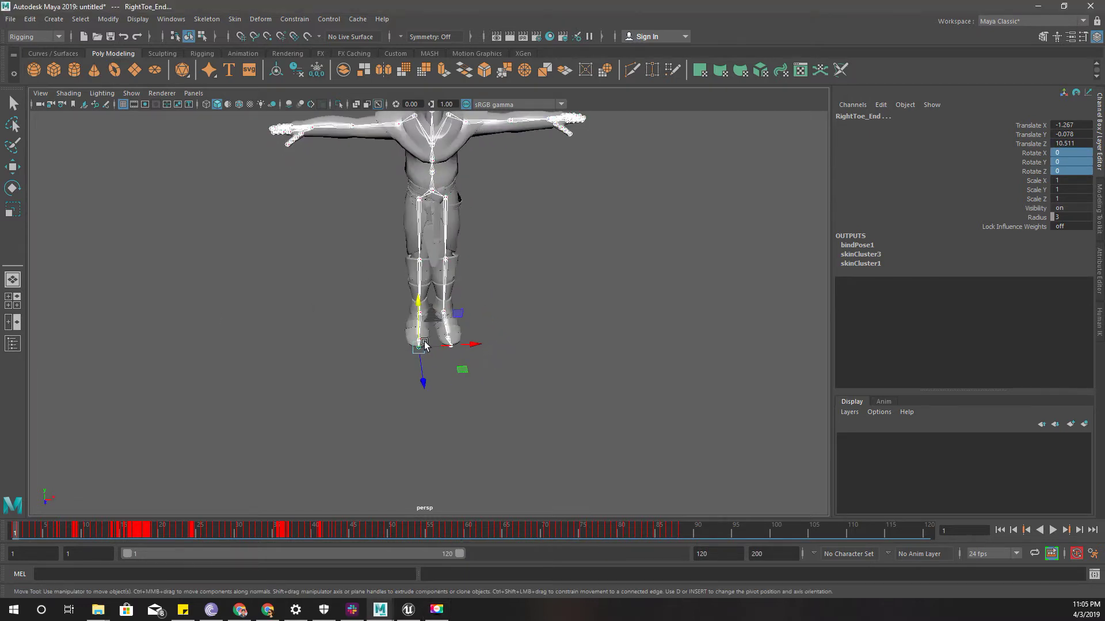
scroll(458, 337, up, 5)
scroll(457, 336, up, 10)
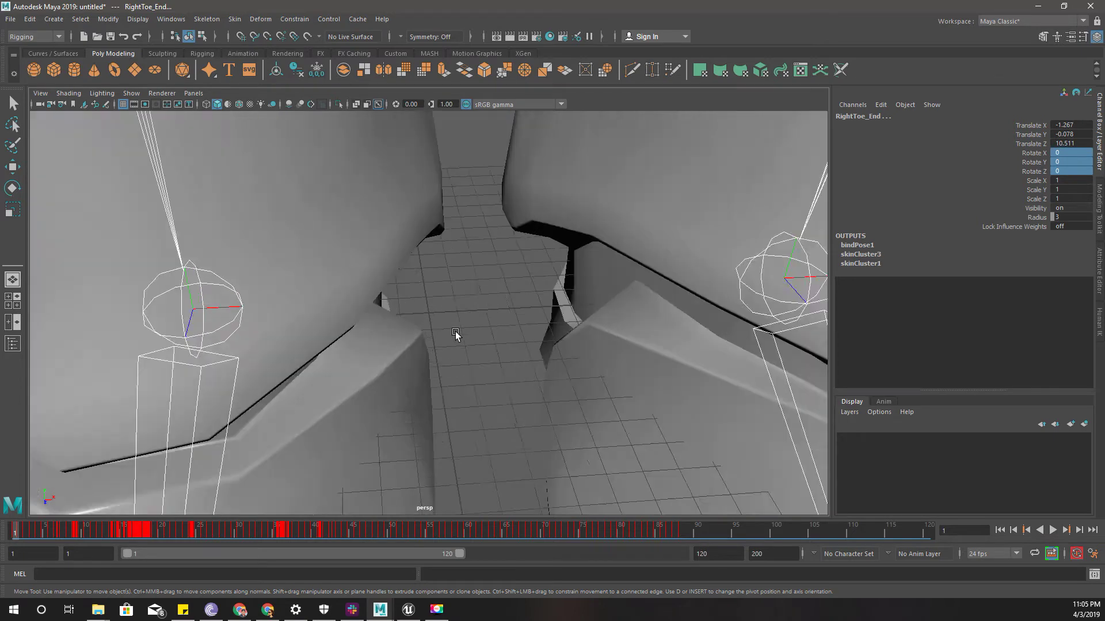
scroll(455, 332, up, 6)
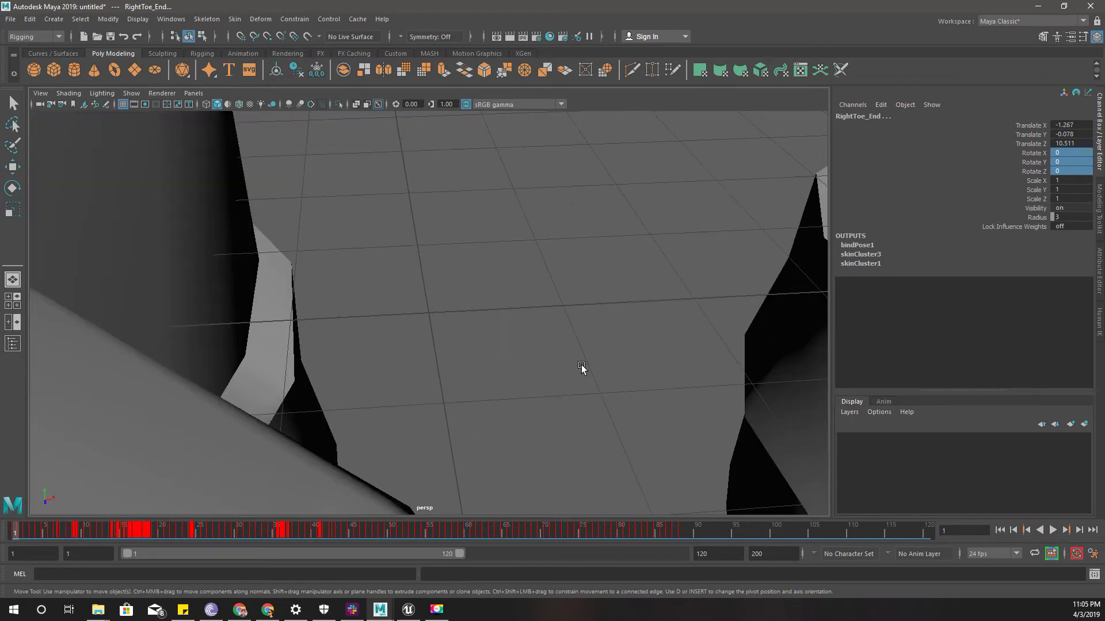
alt+drag(573, 365, 719, 350)
scroll(520, 382, down, 4)
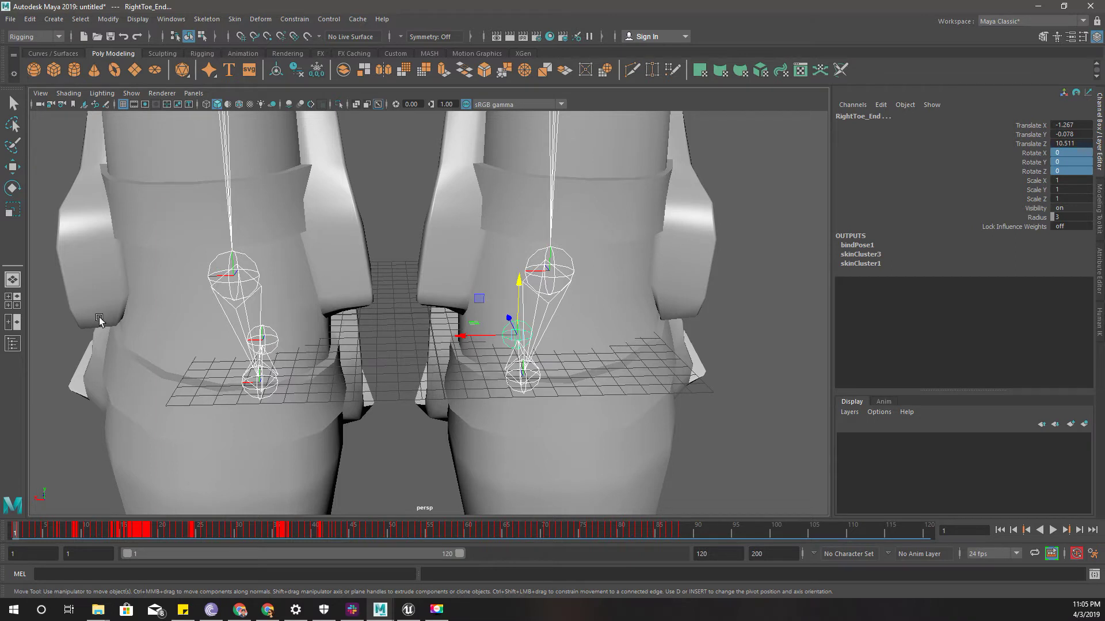
click(169, 21)
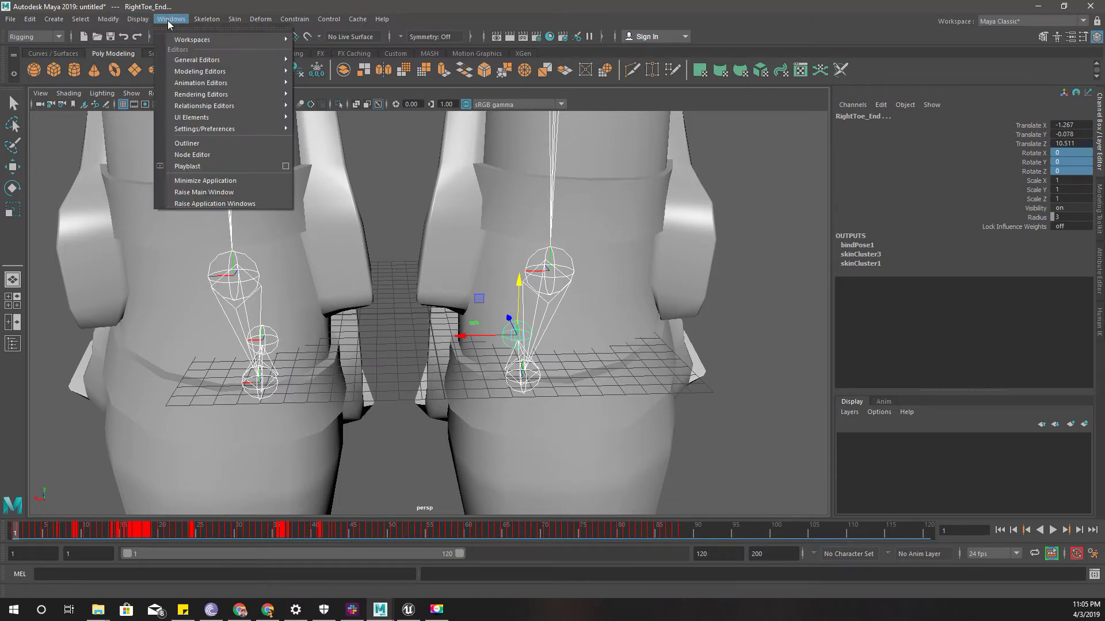
click(58, 19)
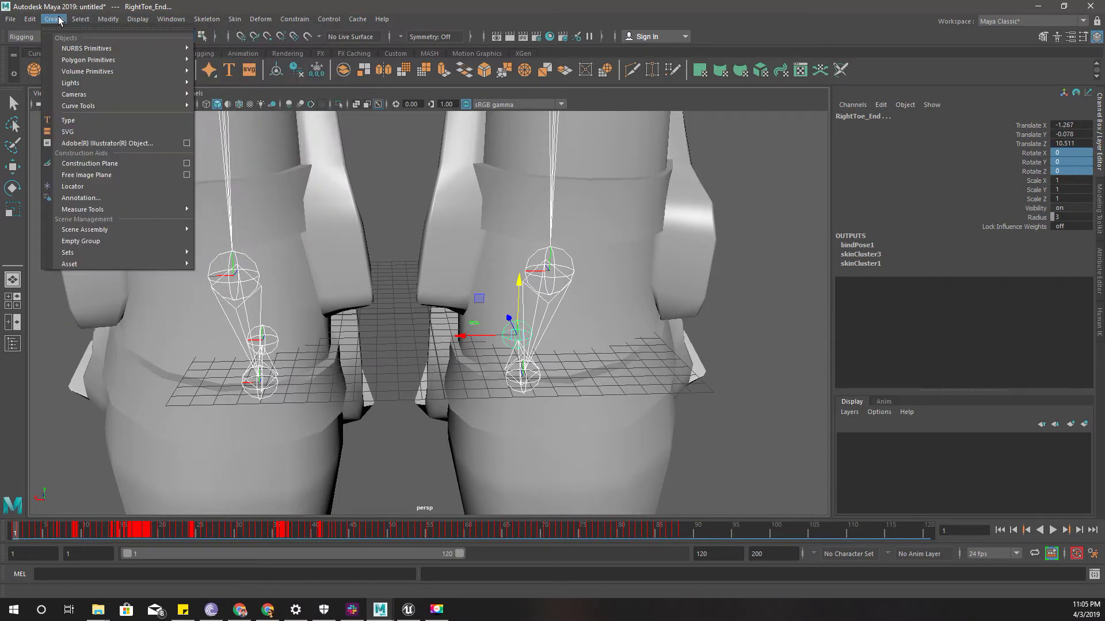
click(206, 19)
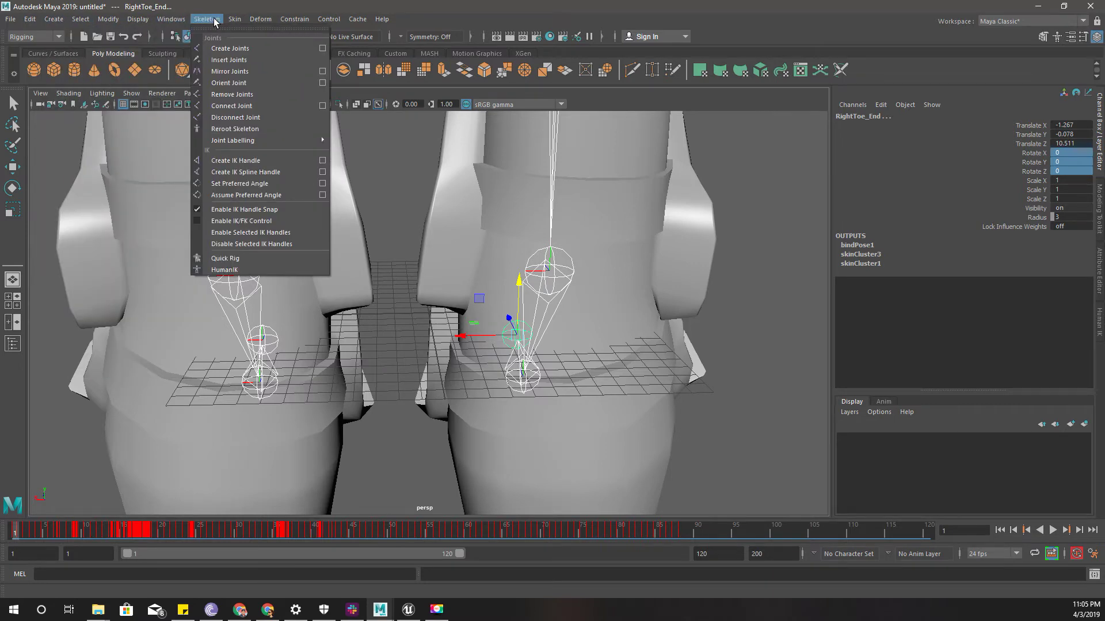
click(226, 49)
alt+drag(408, 259, 410, 283)
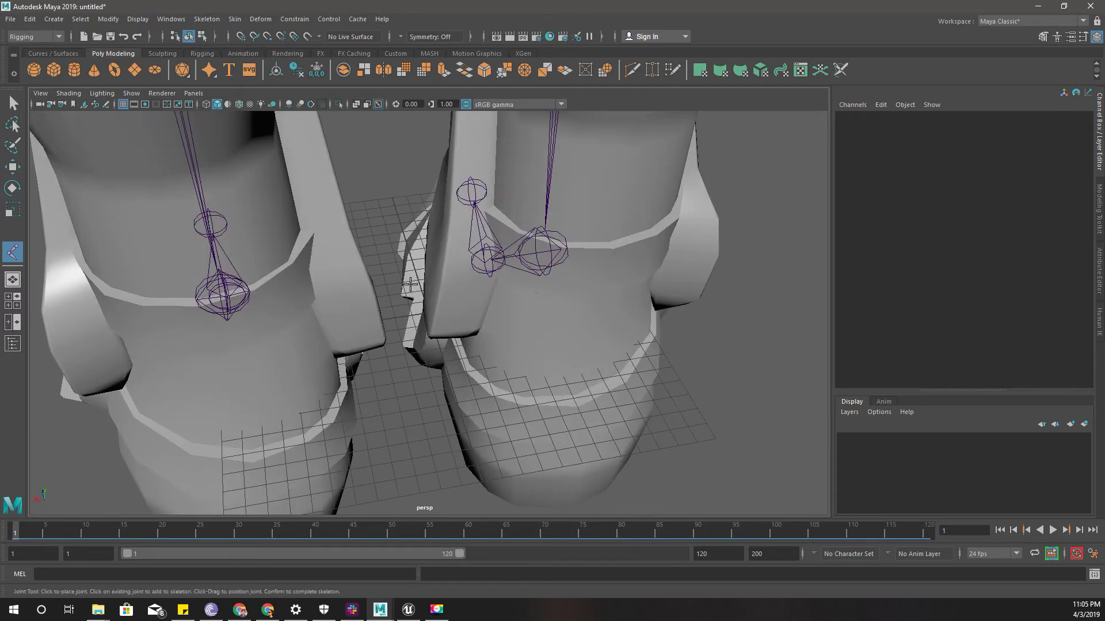
scroll(409, 288, up, 5)
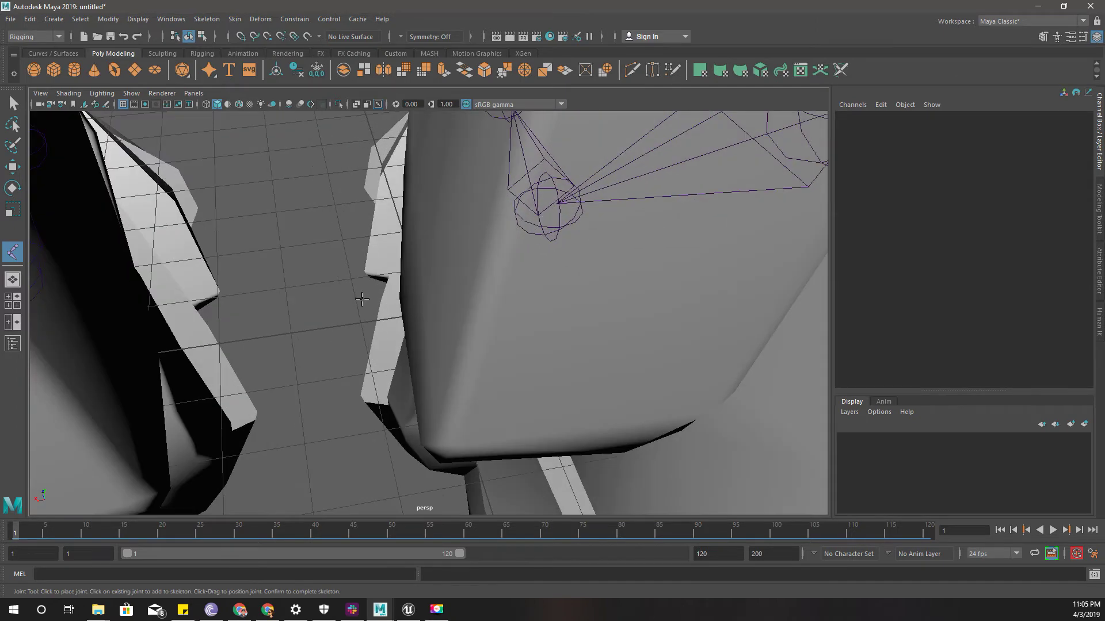
scroll(340, 305, down, 3)
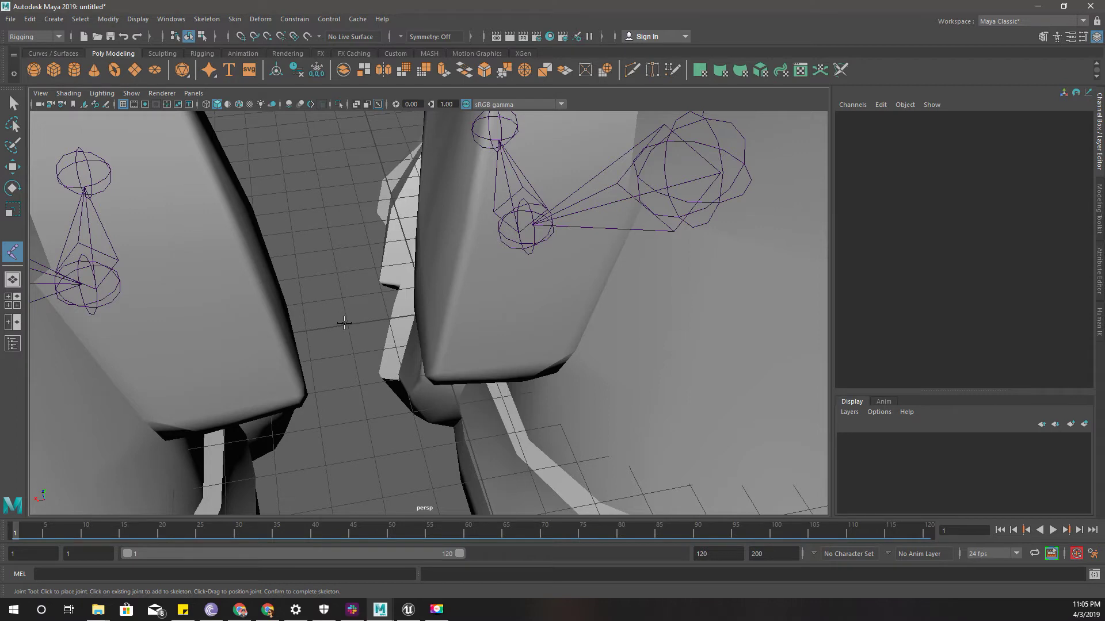
key(x)
click(347, 325)
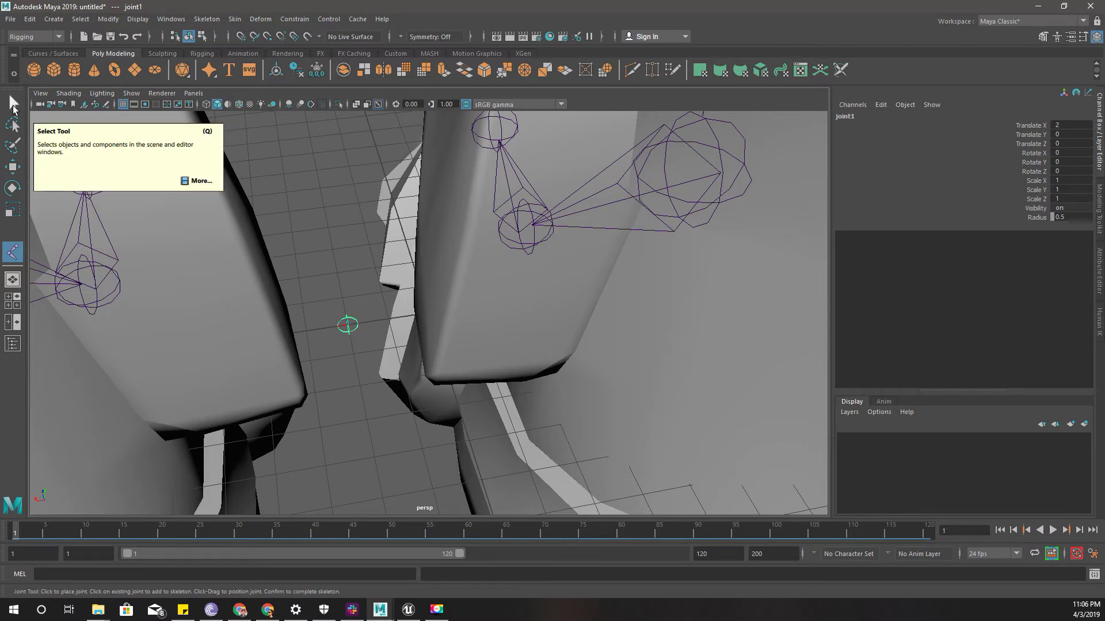
click(13, 104)
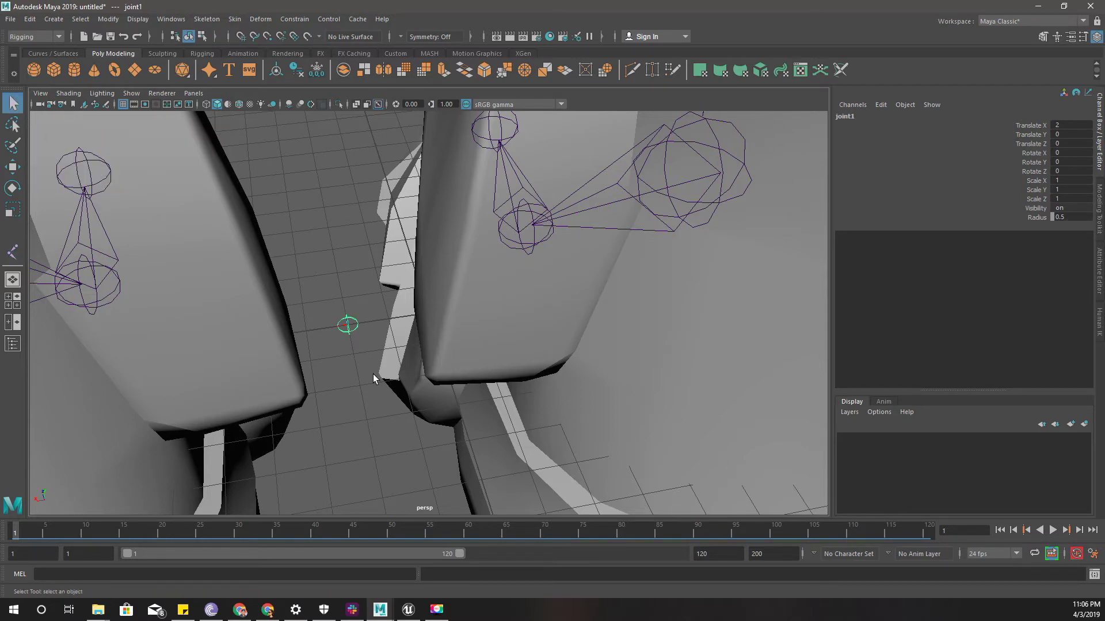
- Parent the Hips joint to the new ground joint between the feet
alt+drag(372, 374, 38, 382)
scroll(217, 399, down, 4)
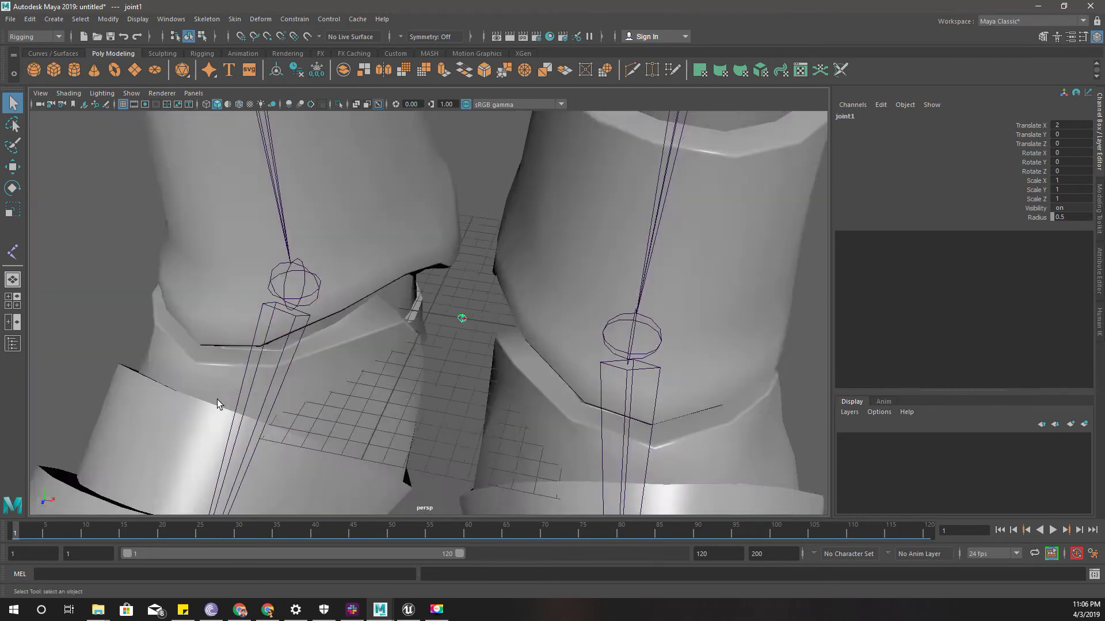
alt+drag(216, 399, 440, 395)
click(432, 382)
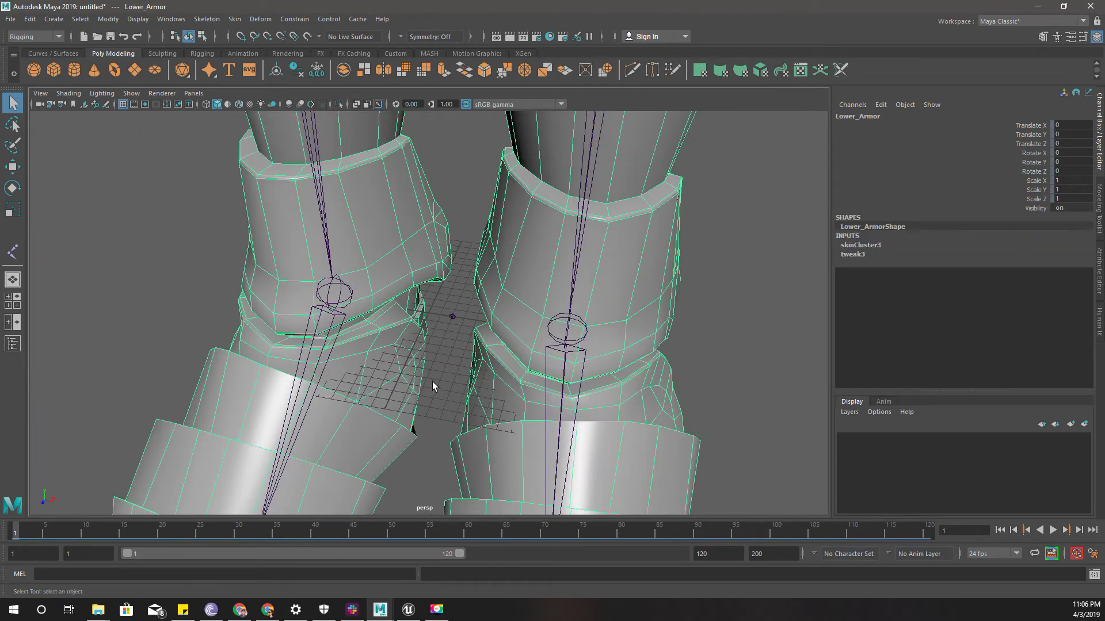
click(438, 379)
mouse_move(444, 378)
alt+mouse_down()
mouse_move(472, 358)
mouse_move(457, 376)
alt+mouse_up()
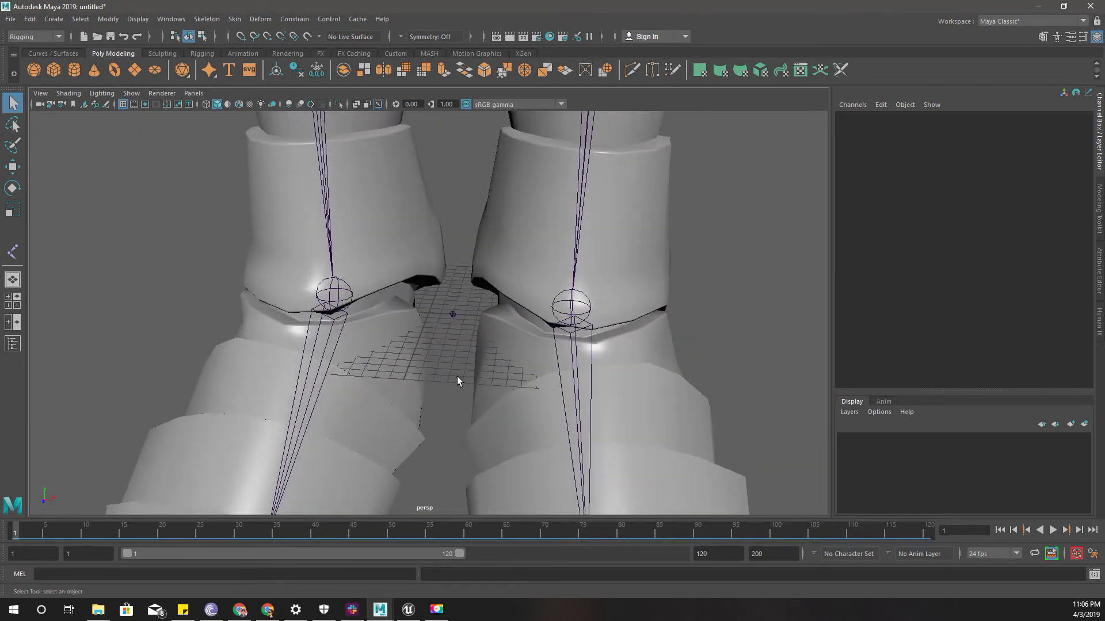
scroll(443, 371, down, 5)
scroll(436, 366, down, 3)
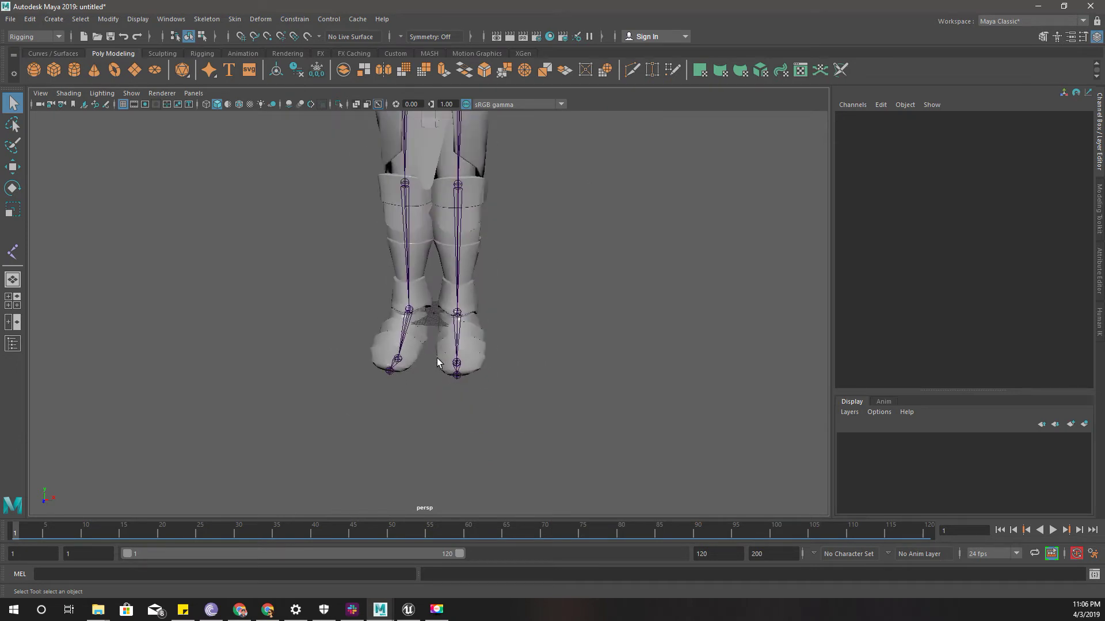
mouse_move(430, 362)
alt+mouse_down()
mouse_move(439, 347)
mouse_move(439, 385)
mouse_move(438, 368)
alt+mouse_up()
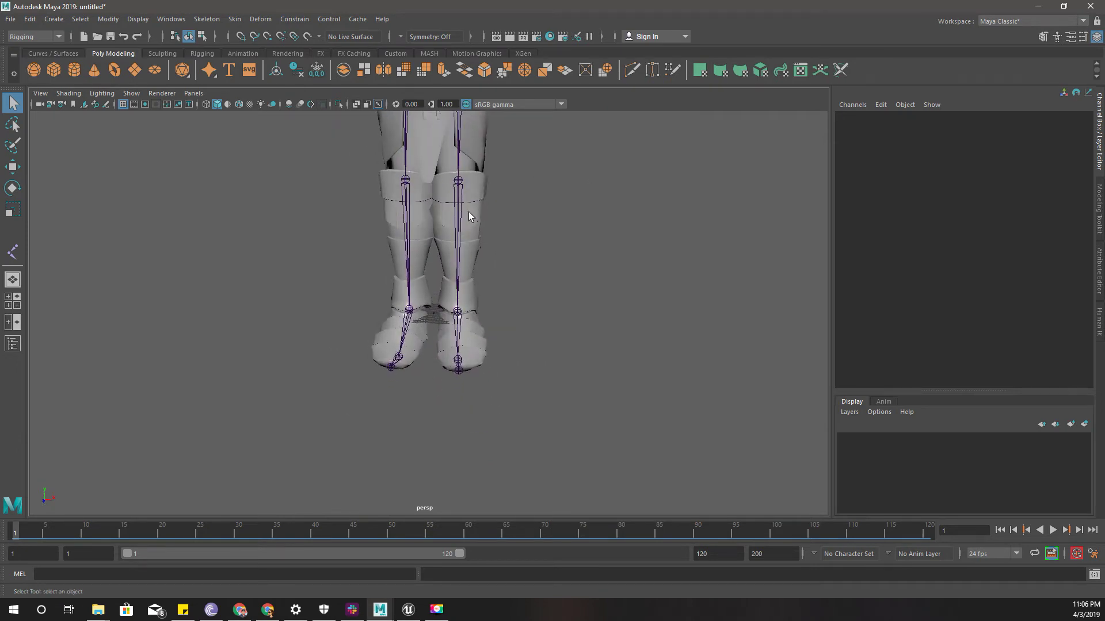
alt+middle_drag(467, 220, 433, 352)
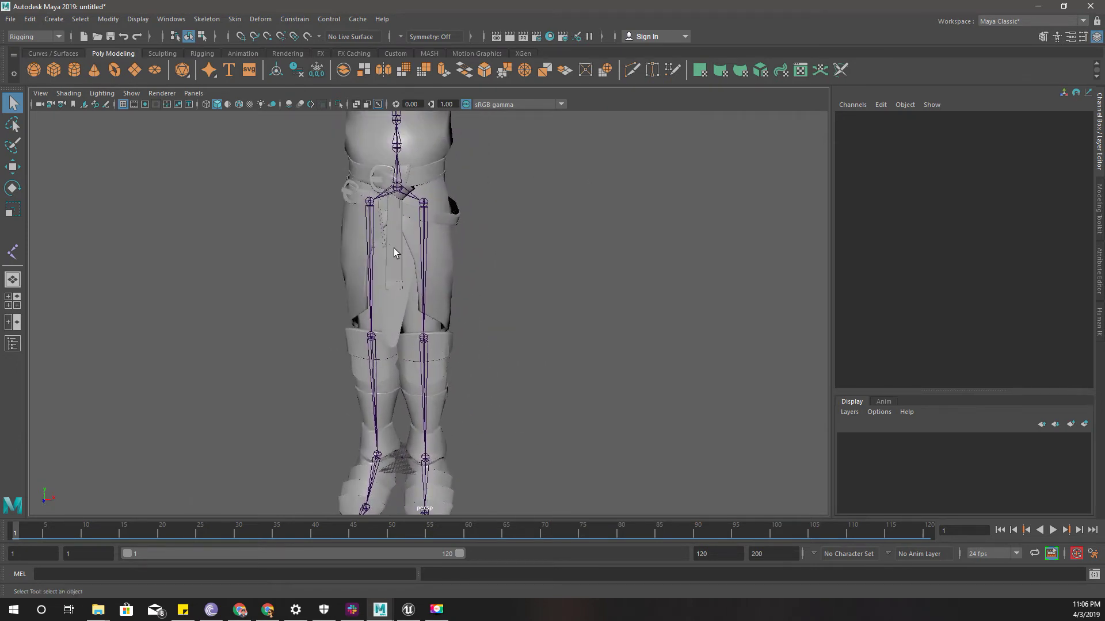
click(397, 188)
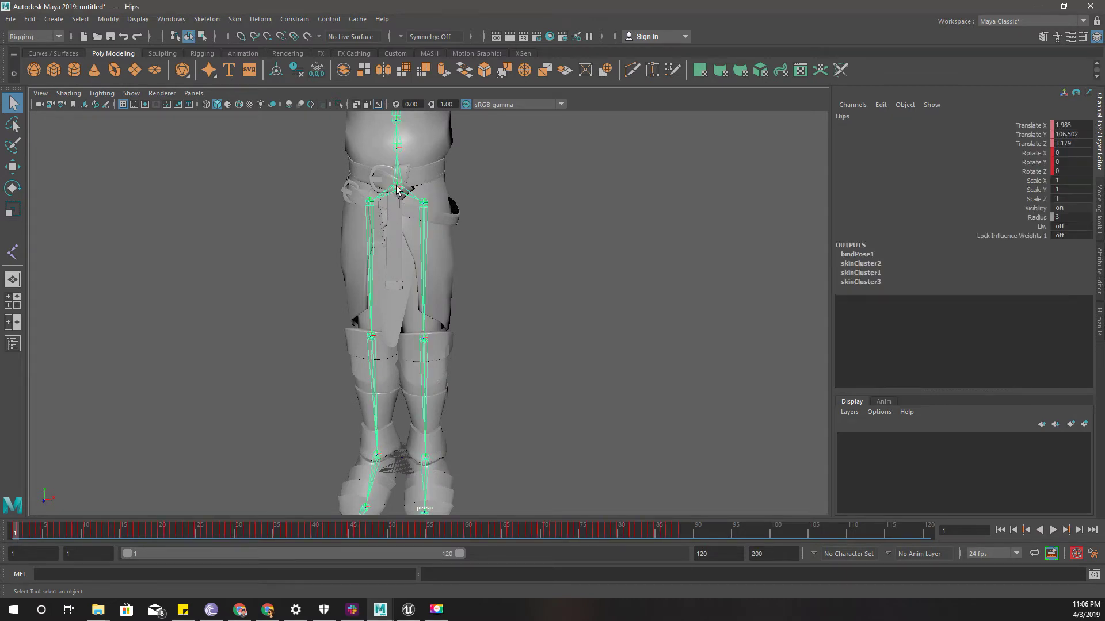
scroll(403, 431, up, 6)
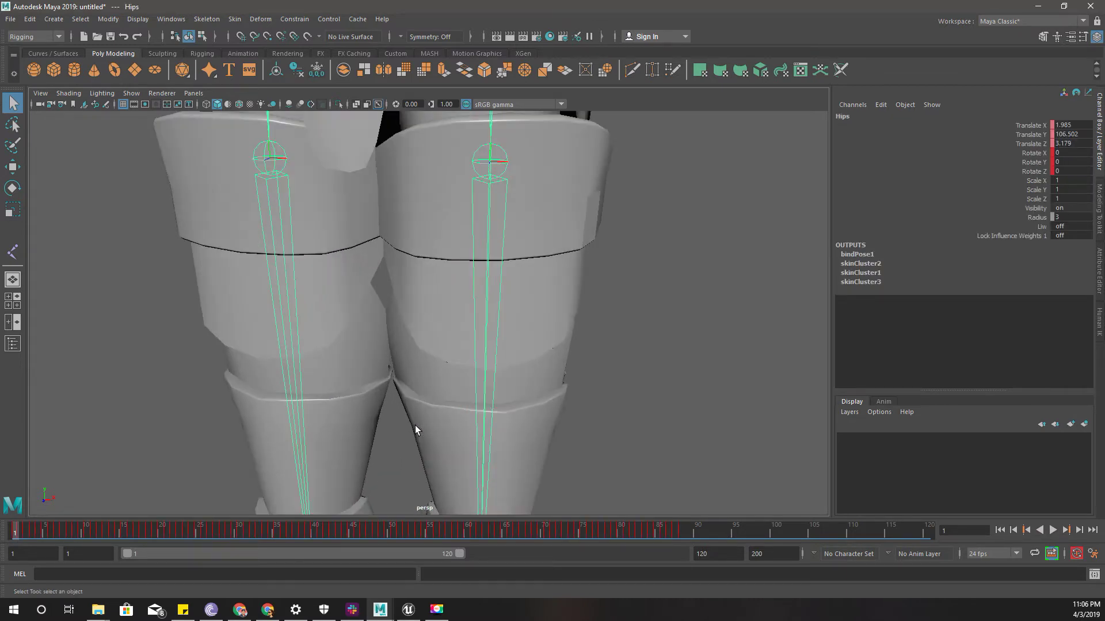
alt+middle_drag(397, 451, 443, 193)
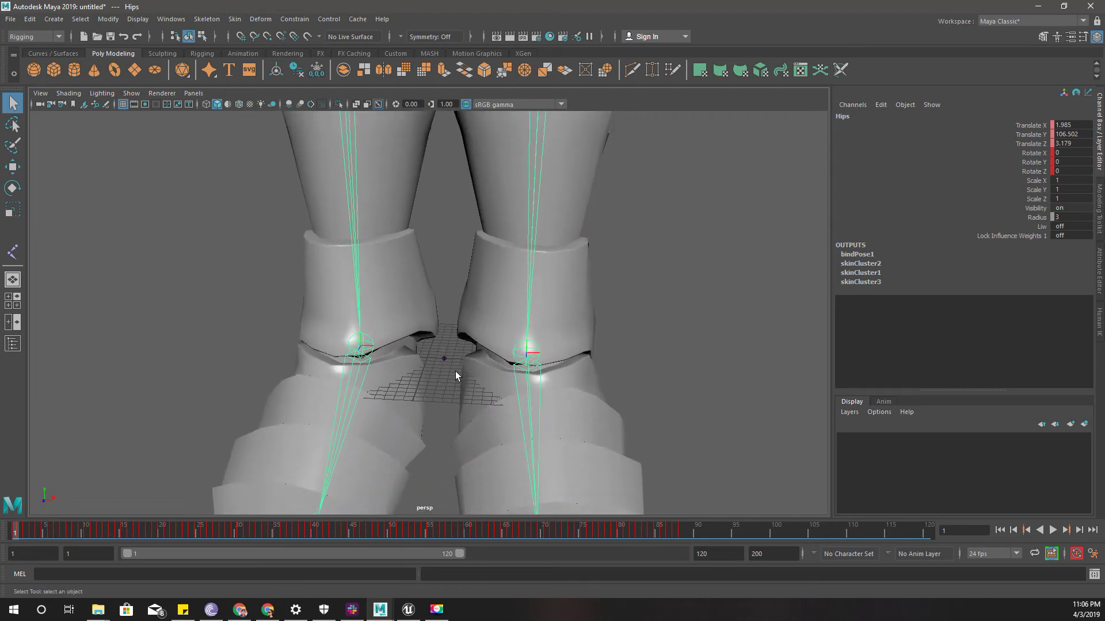
scroll(456, 384, up, 3)
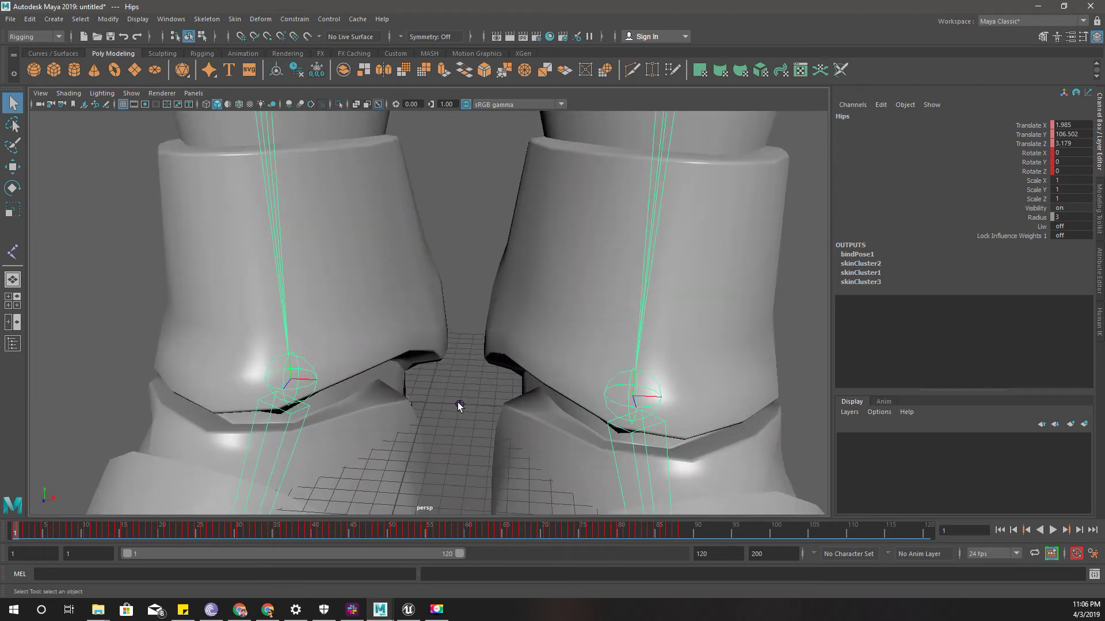
click(460, 405)
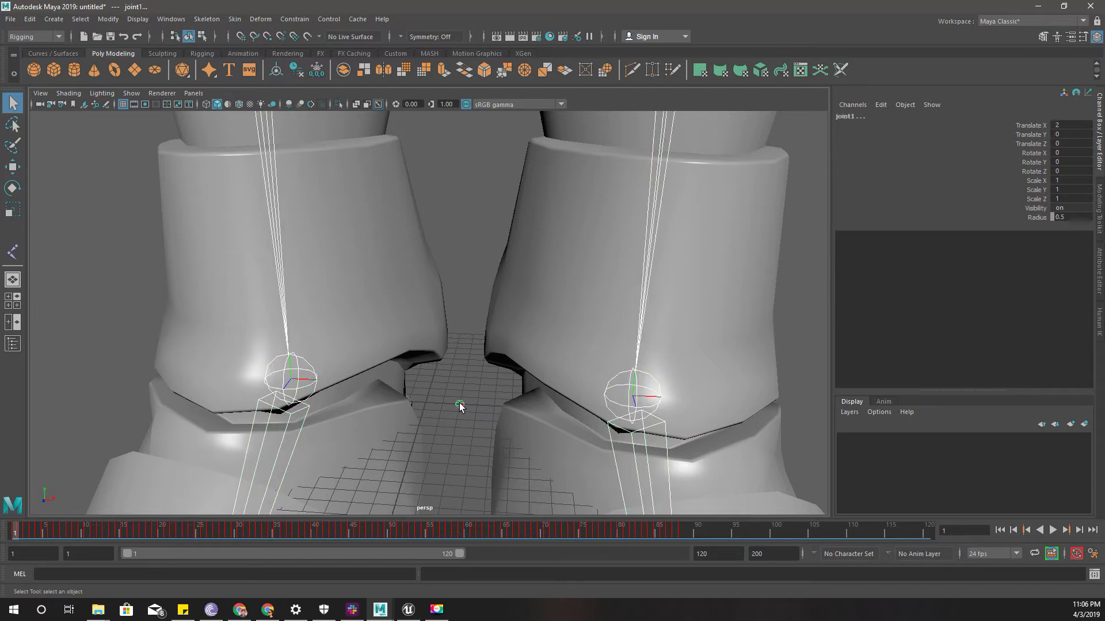
key(p)
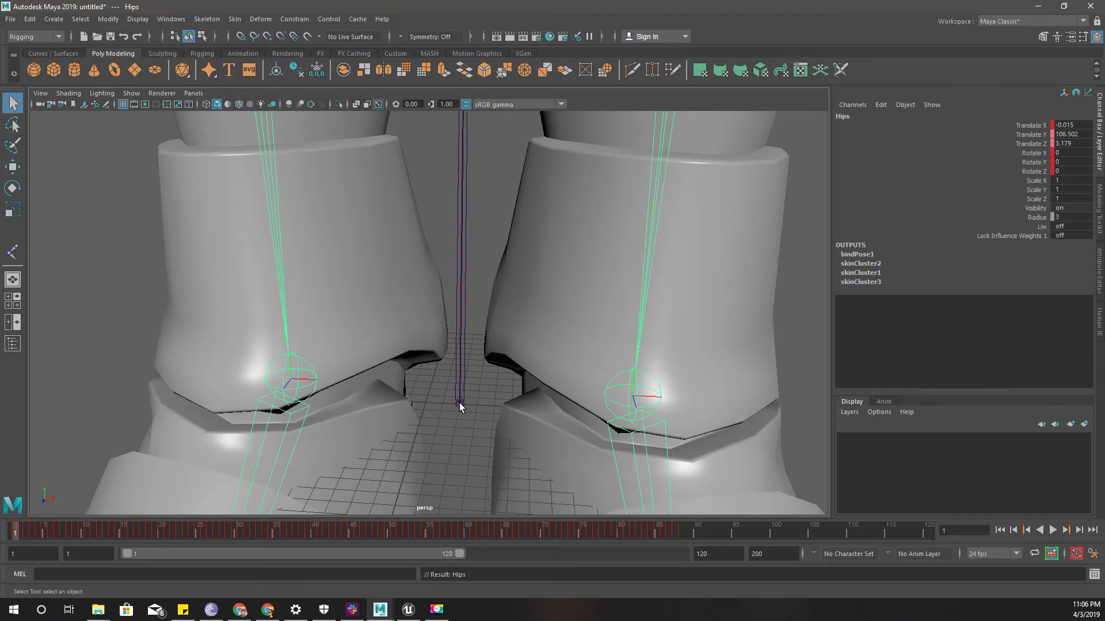
- Select the ground joint between the feet and rename it root
scroll(459, 398, down, 5)
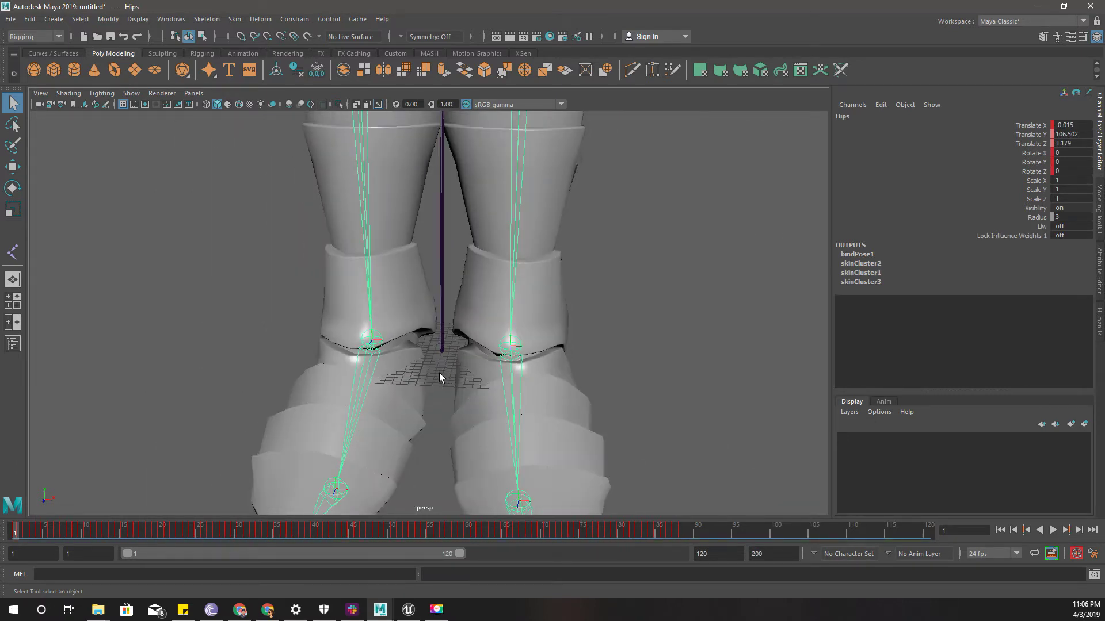
scroll(440, 373, down, 2)
scroll(436, 343, up, 3)
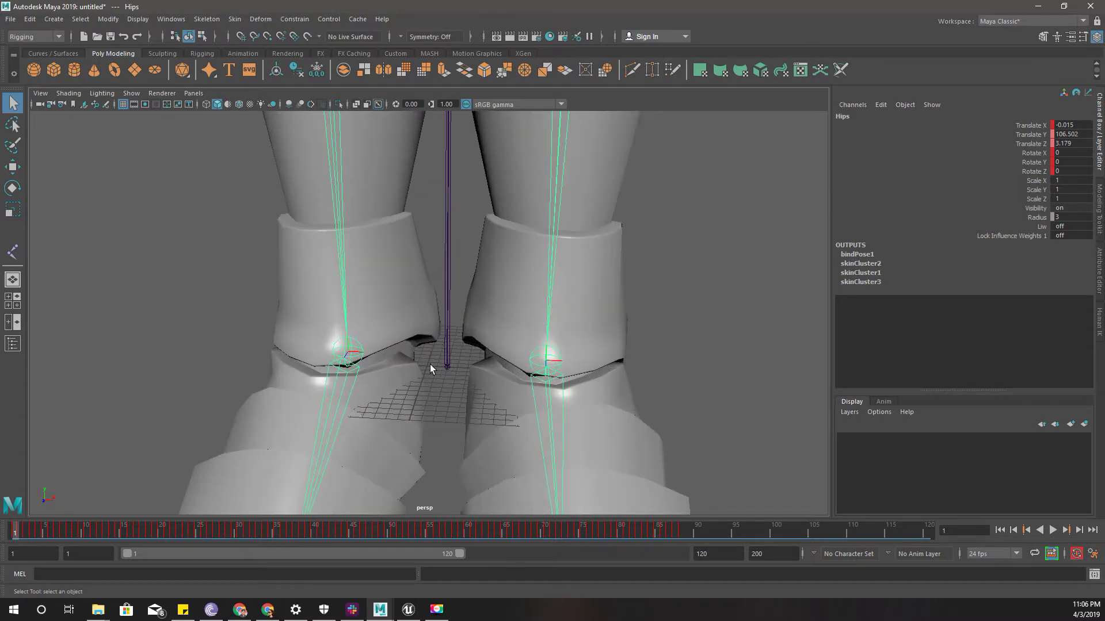
click(437, 609)
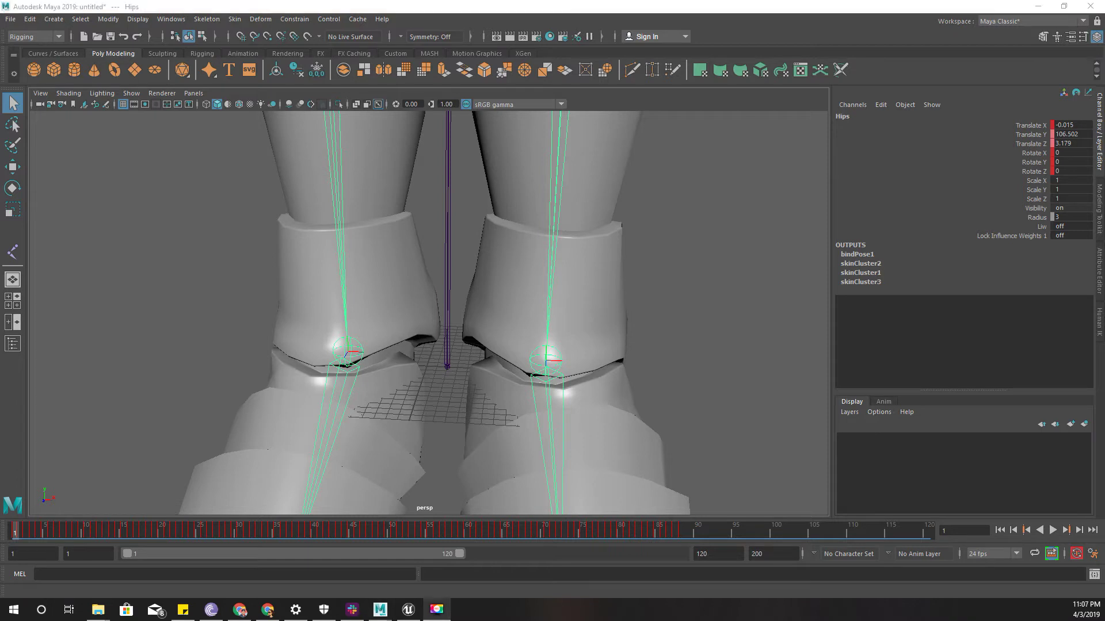
click(449, 368)
click(920, 119)
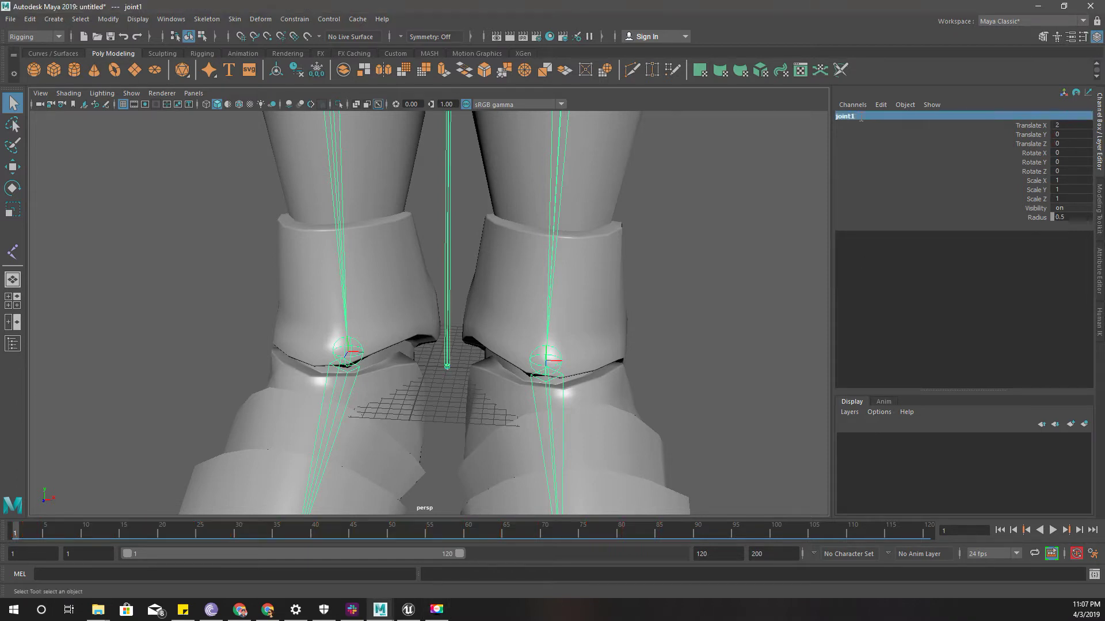
text(root)
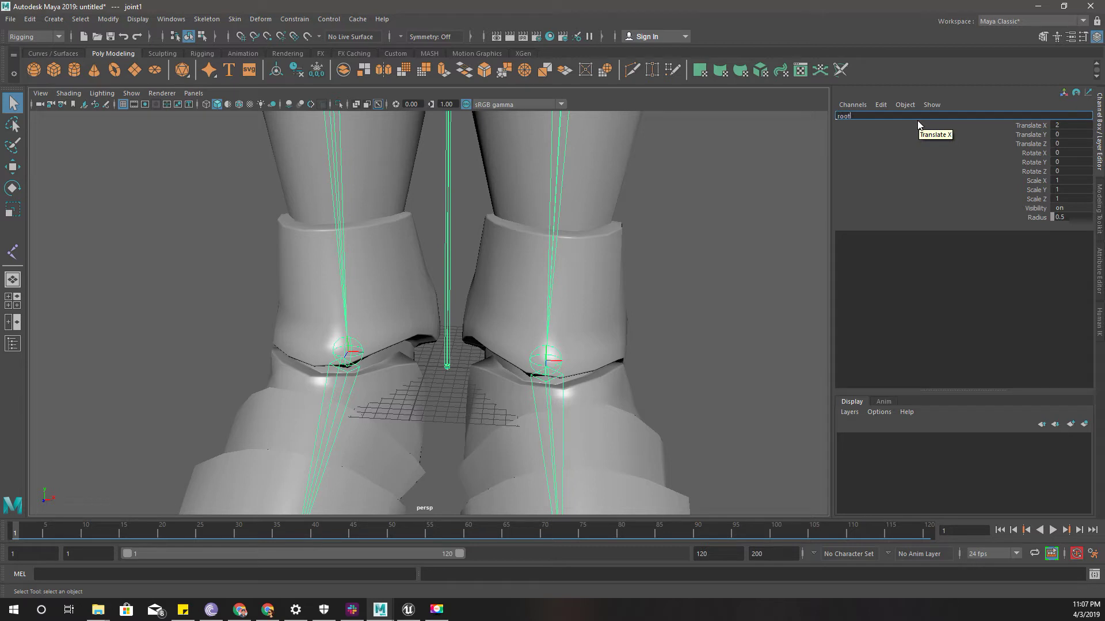
key(Return)
- Scrub the run jump attack in a full-figure view to check the knight's motion against the root joint, ending at frame 1
scroll(371, 378, down, 10)
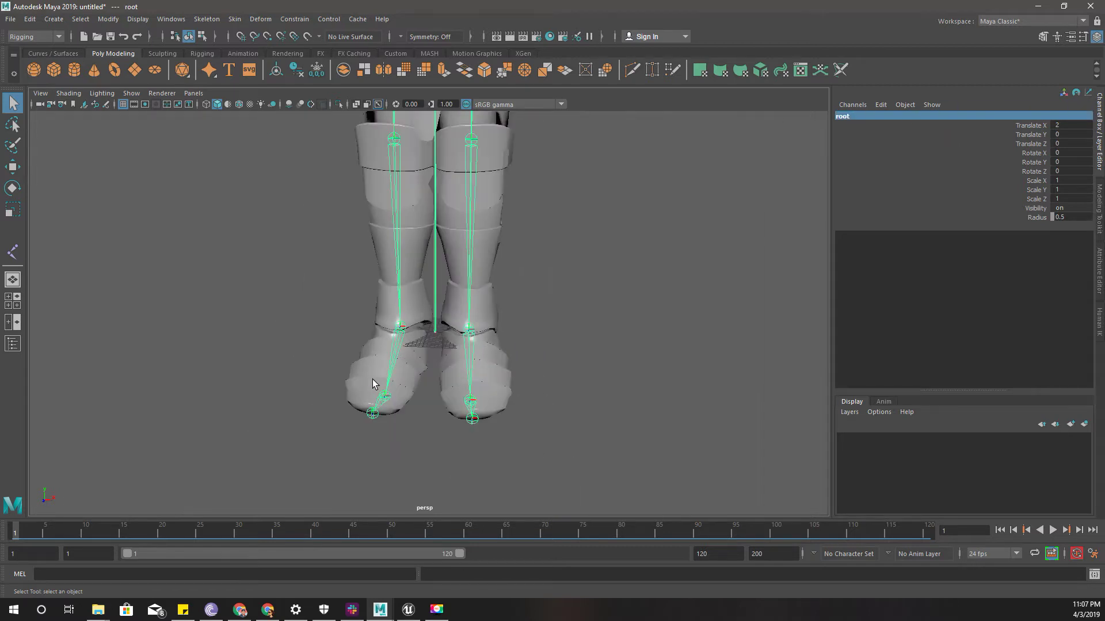
alt+drag(365, 387, 427, 389)
scroll(427, 388, down, 5)
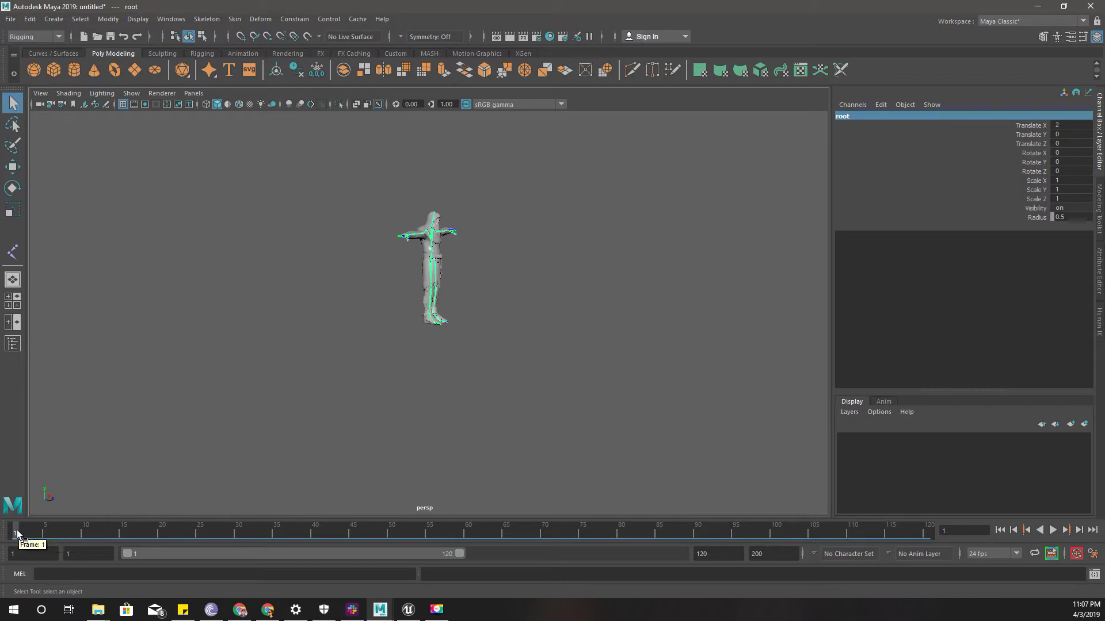
key(alt+v)
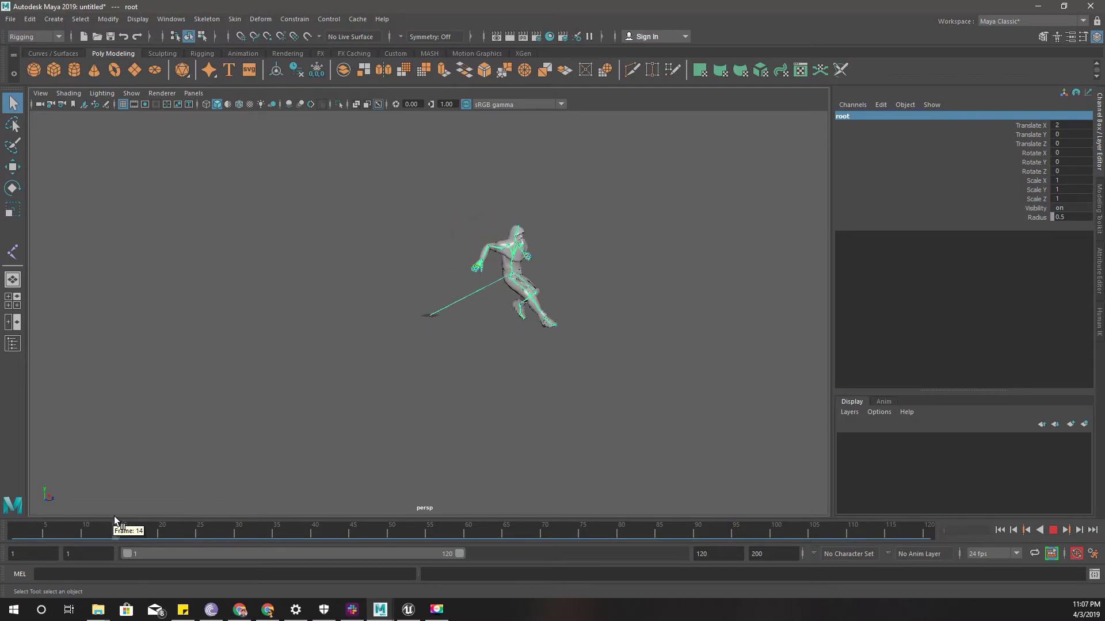
drag(283, 485, 146, 485)
drag(233, 489, 13, 486)
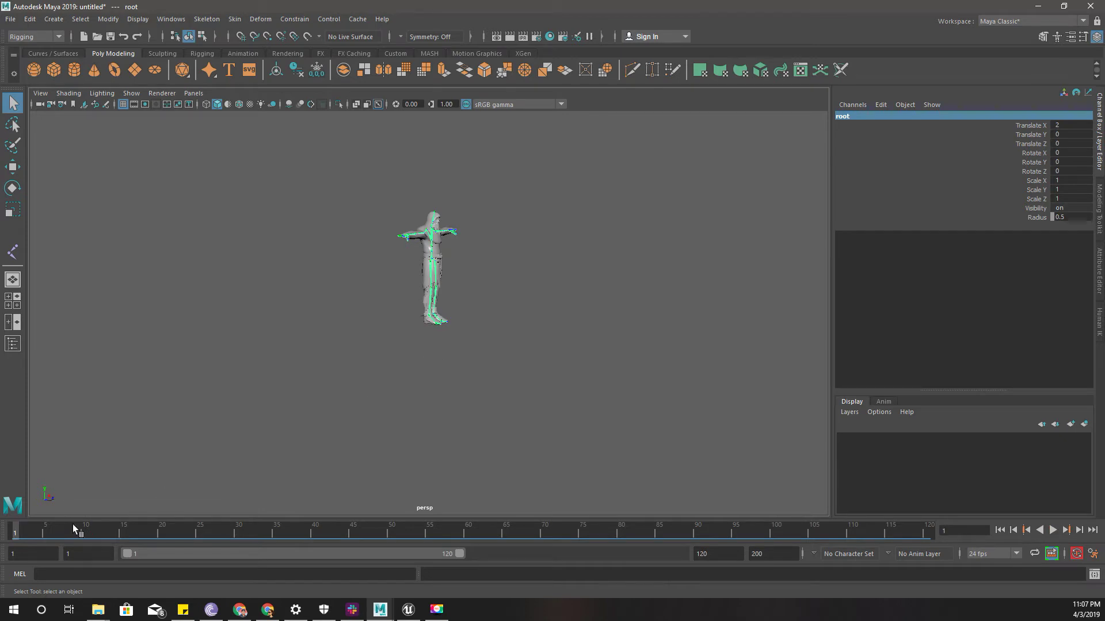
drag(18, 529, 49, 529)
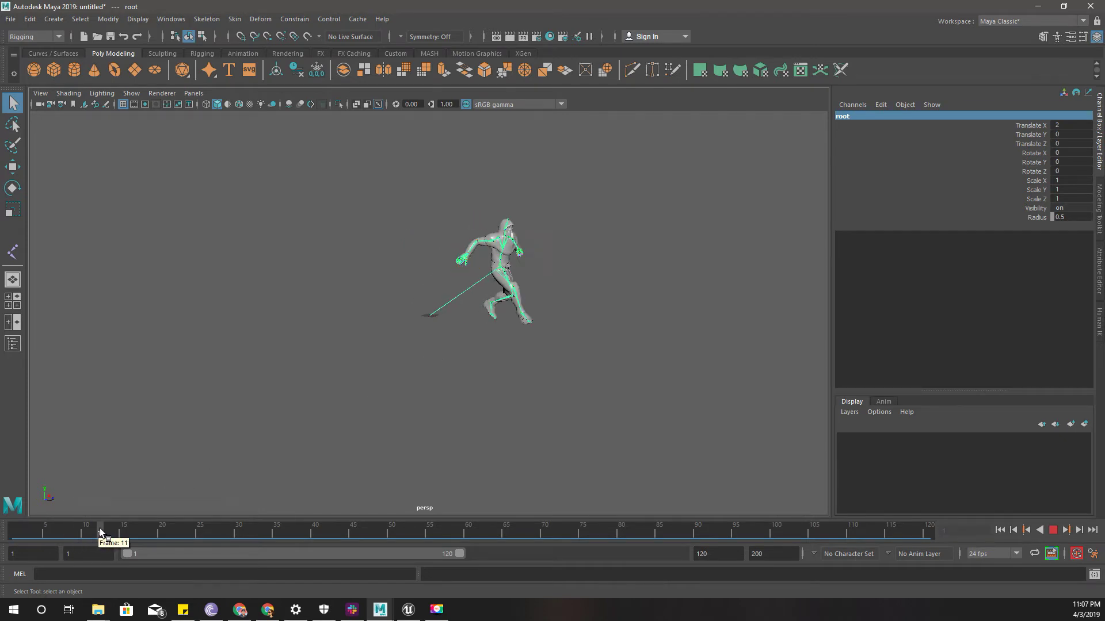
click(19, 533)
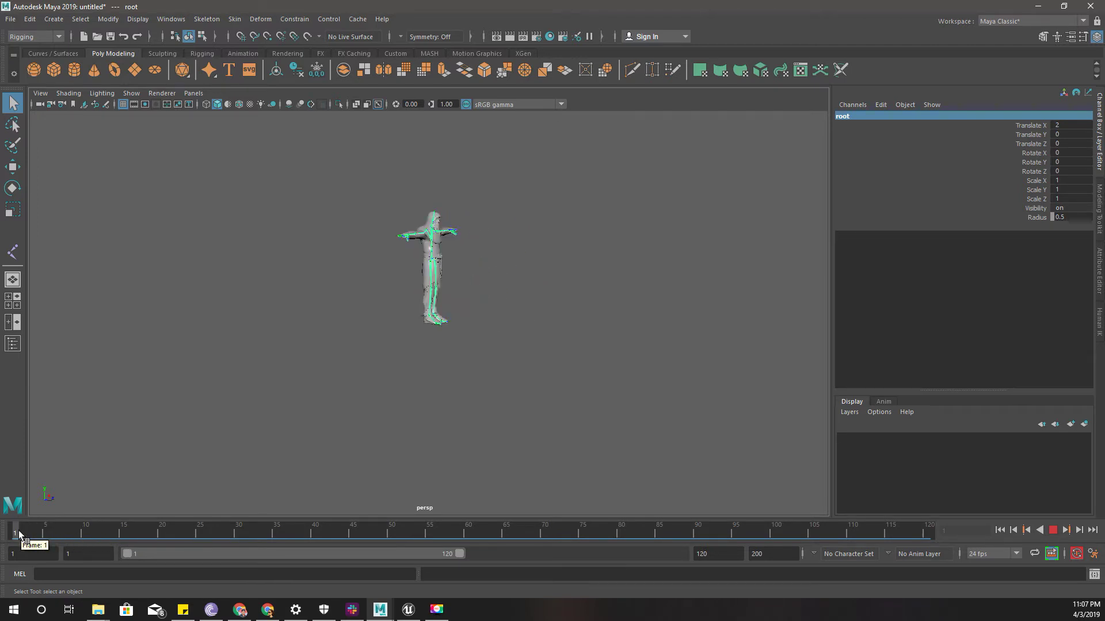
mouse_move(19, 533)
mouse_down()
mouse_move(747, 557)
mouse_move(9, 514)
mouse_move(23, 522)
mouse_up()
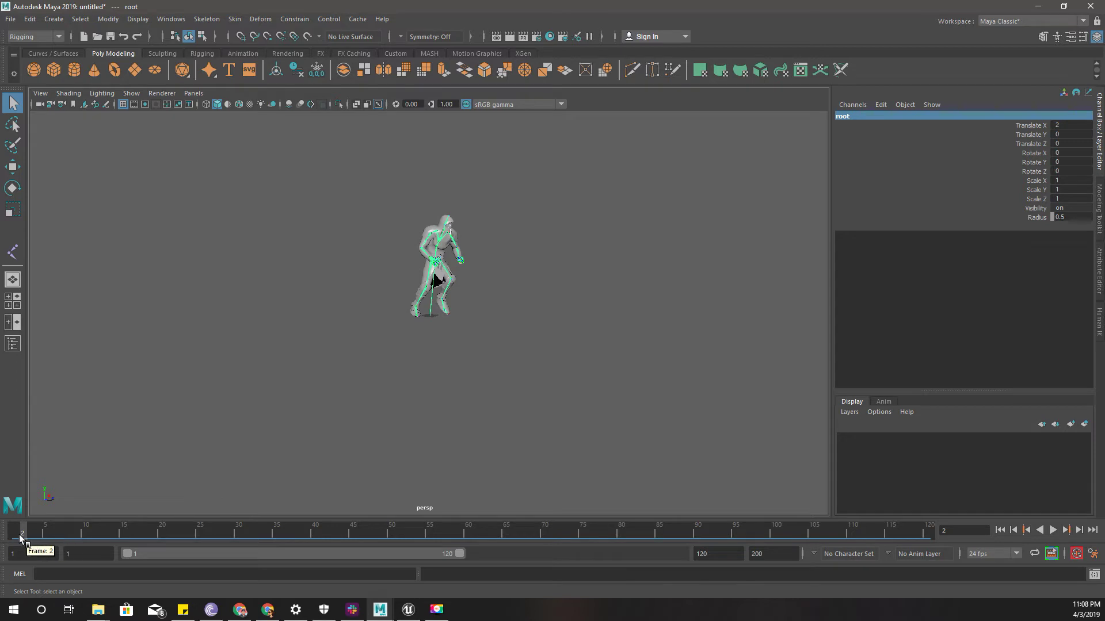
drag(24, 534, 12, 477)
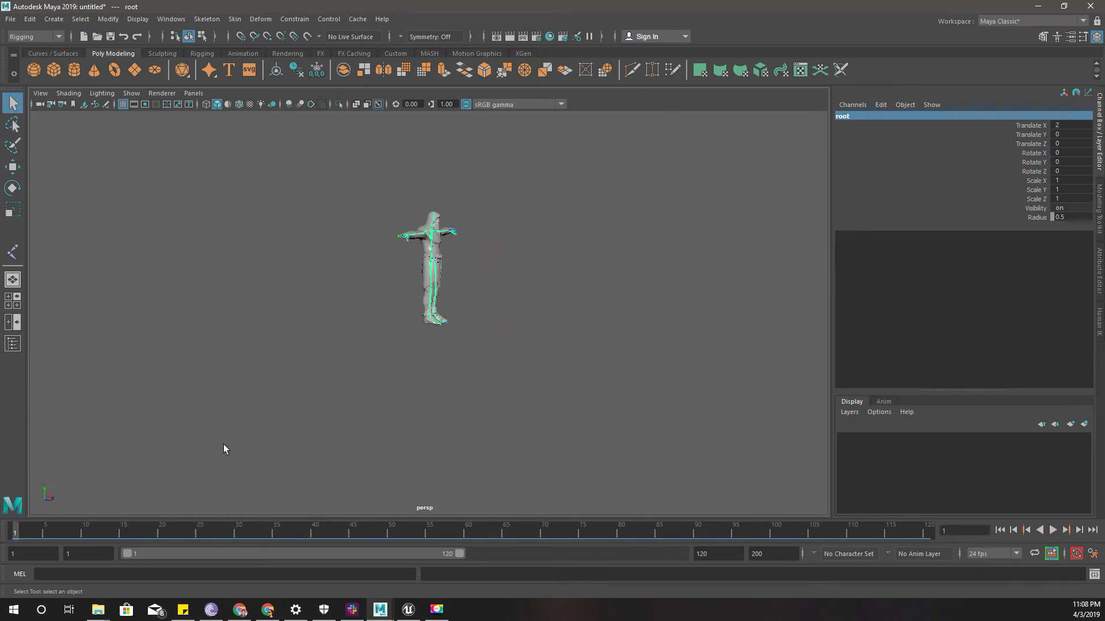
- Open the Graph Editor and place its window beside the knight
click(169, 19)
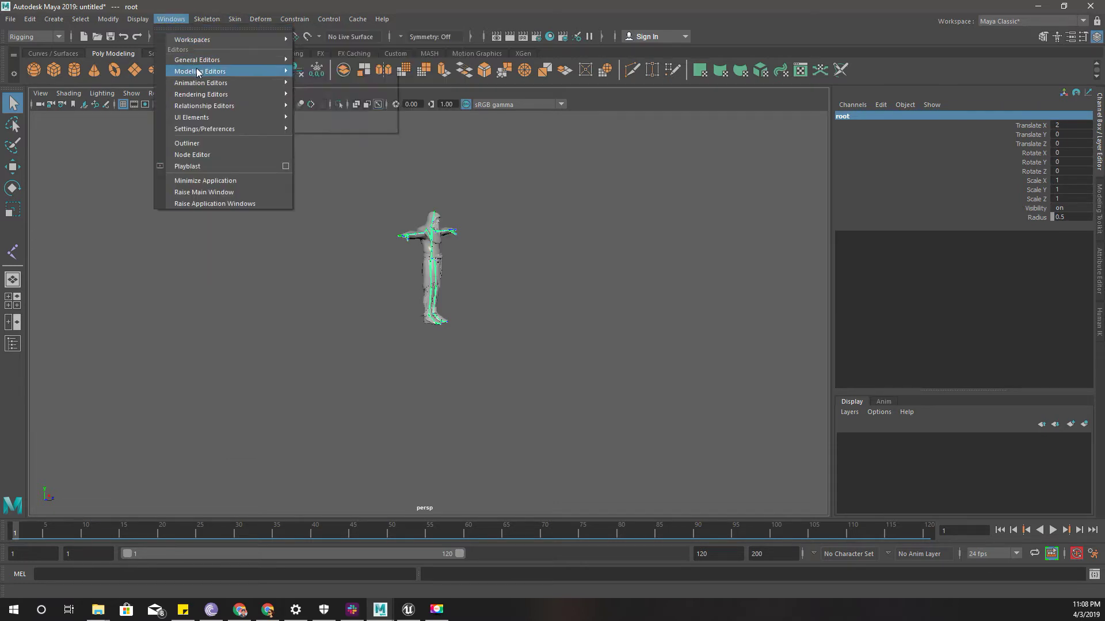
mouse_move(196, 69)
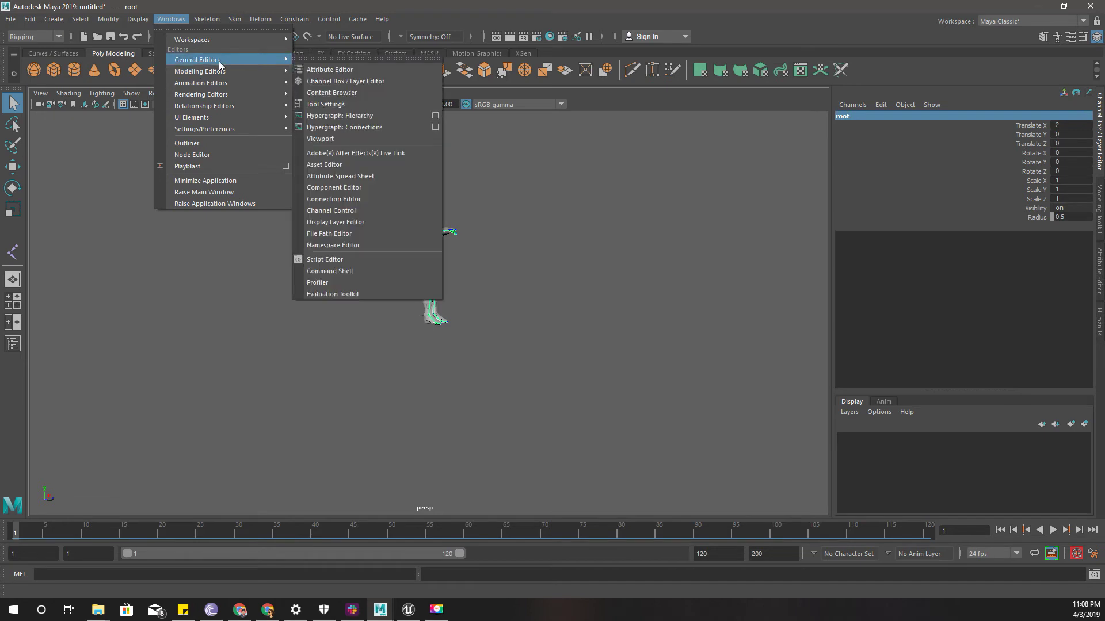
mouse_move(234, 84)
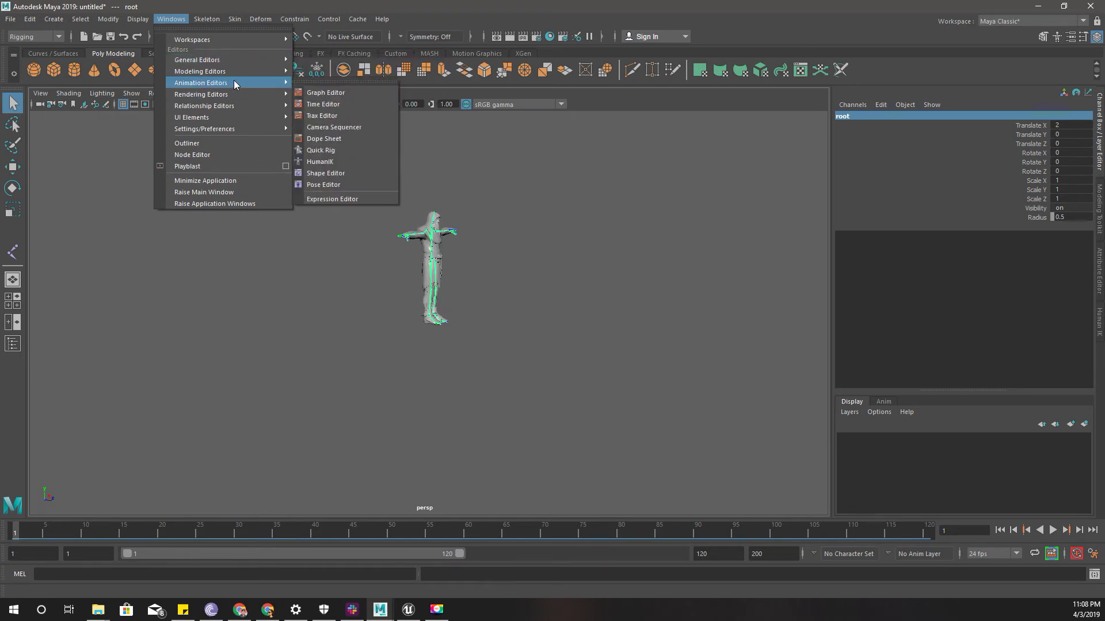
click(334, 94)
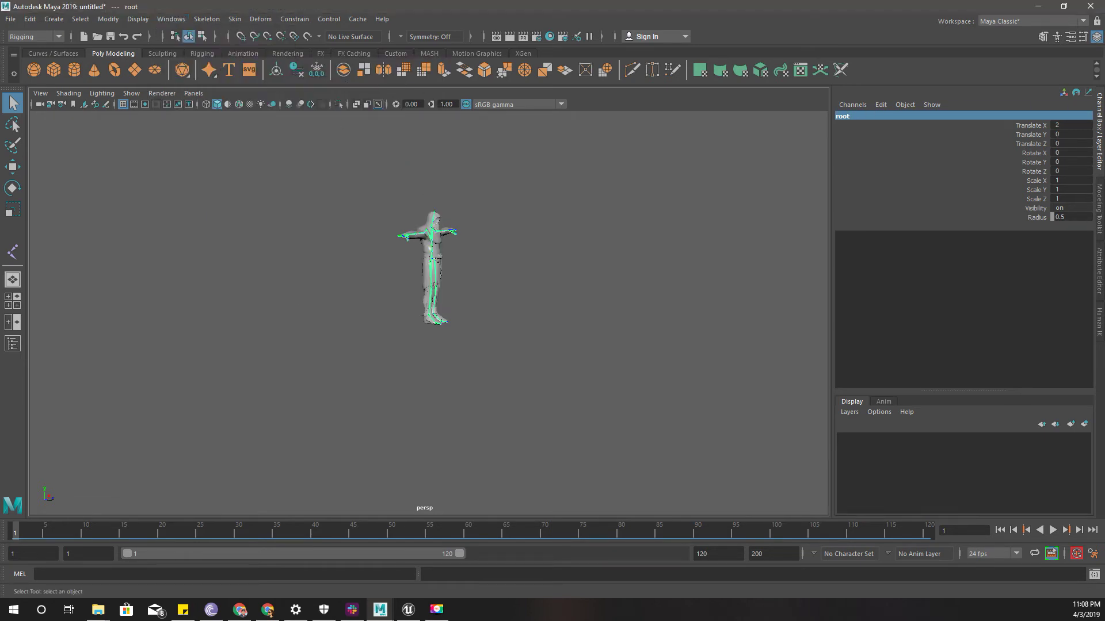
drag(485, 229, 252, 181)
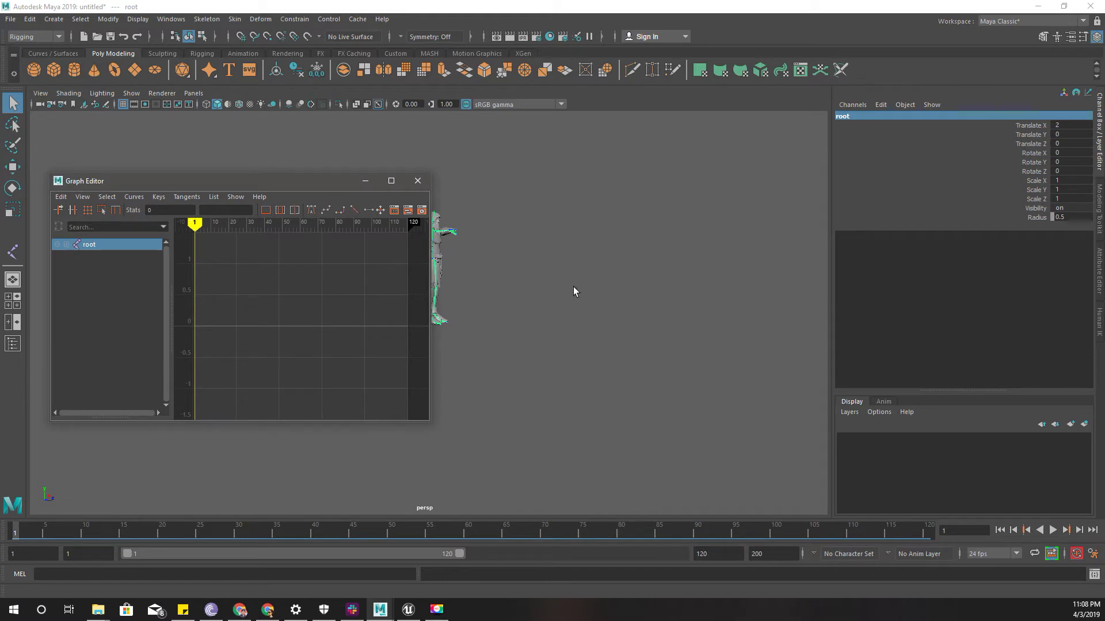
- Select the Hips joint and isolate its Translate X and Translate Z curves in the Graph Editor
alt+middle_drag(532, 283, 509, 324)
scroll(606, 292, up, 6)
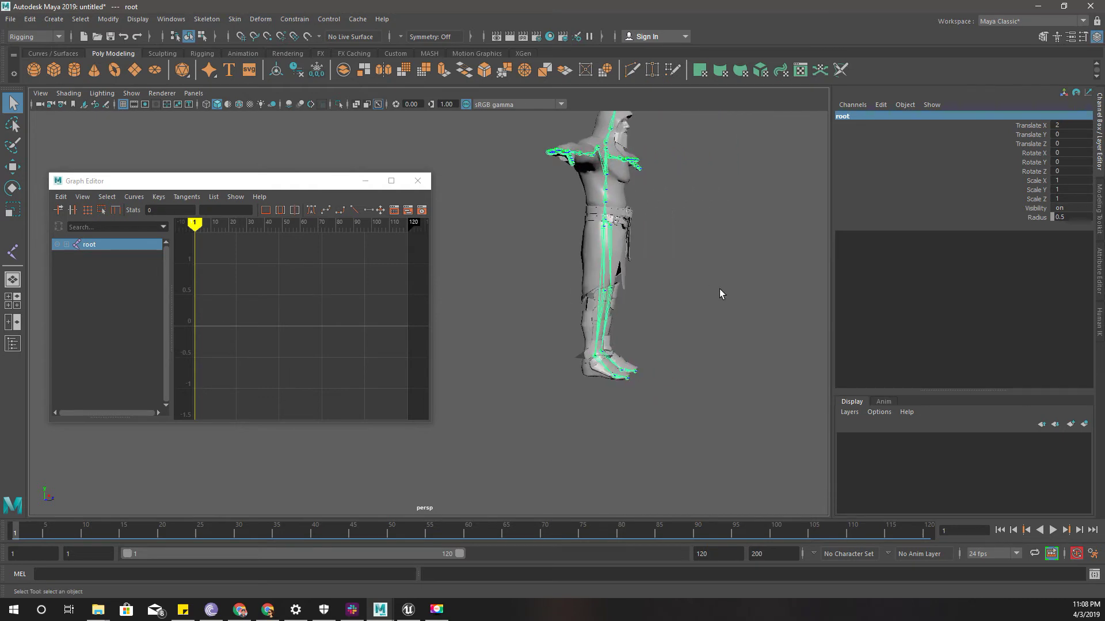
alt+drag(720, 295, 564, 251)
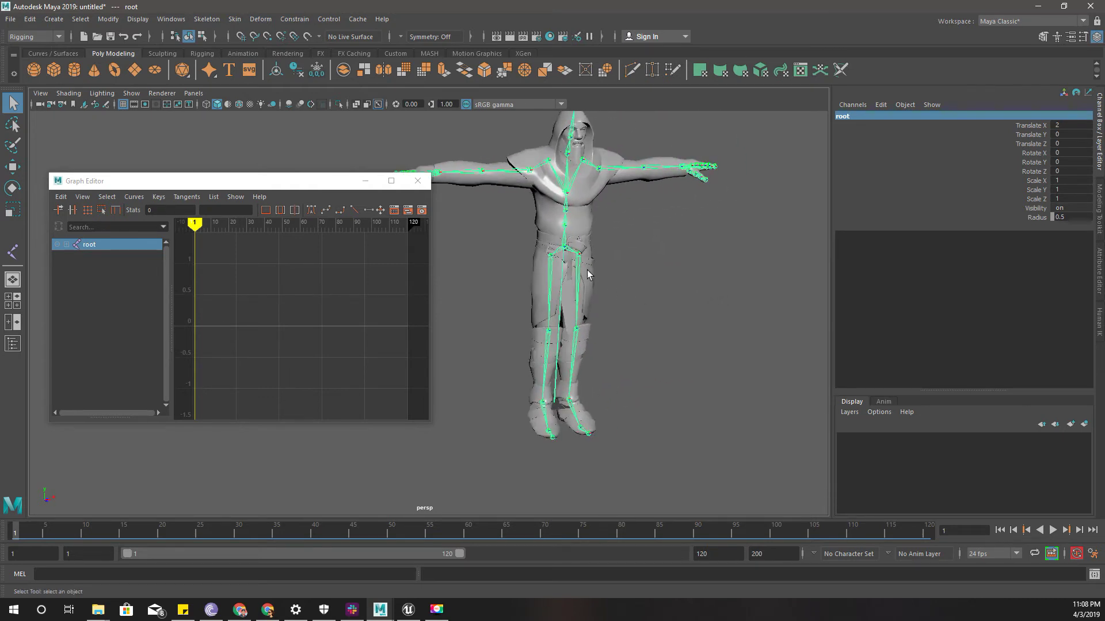
click(564, 252)
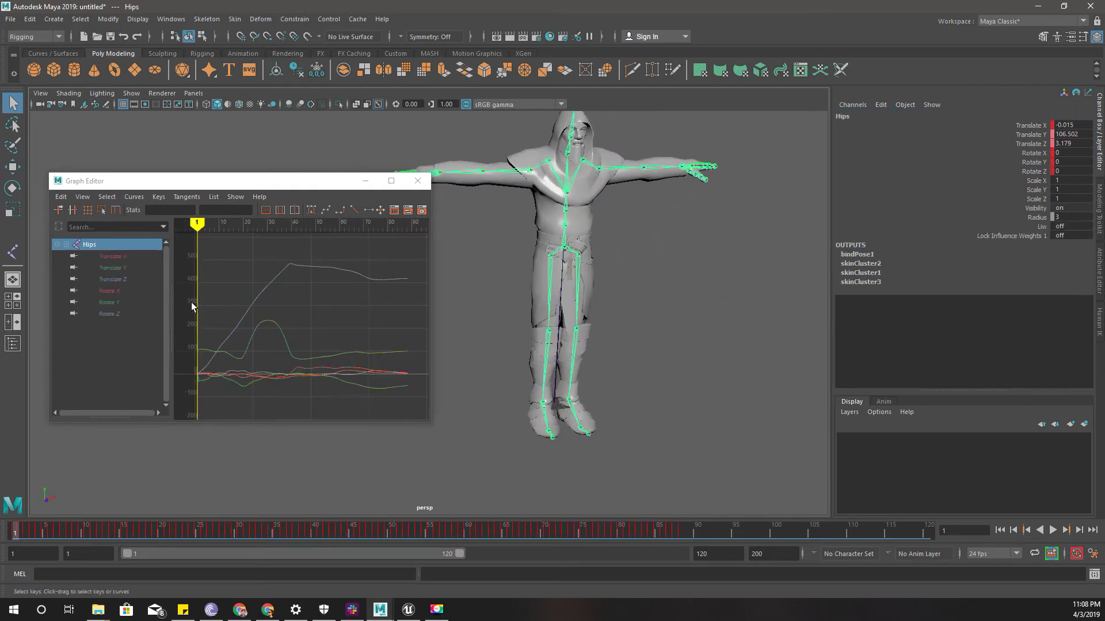
click(114, 257)
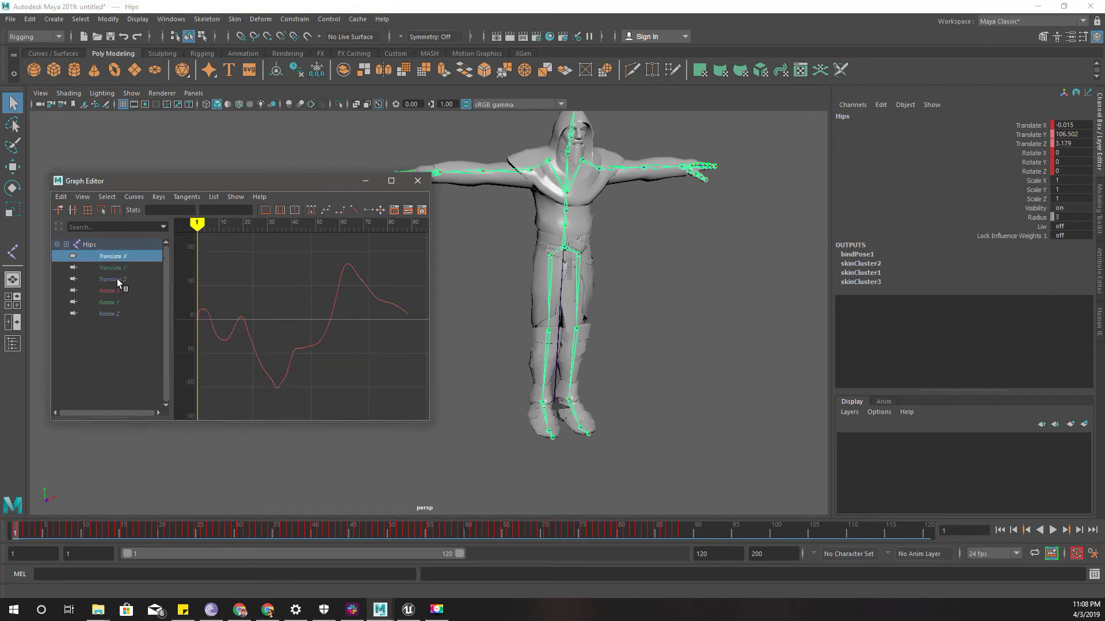
ctrl+click(116, 278)
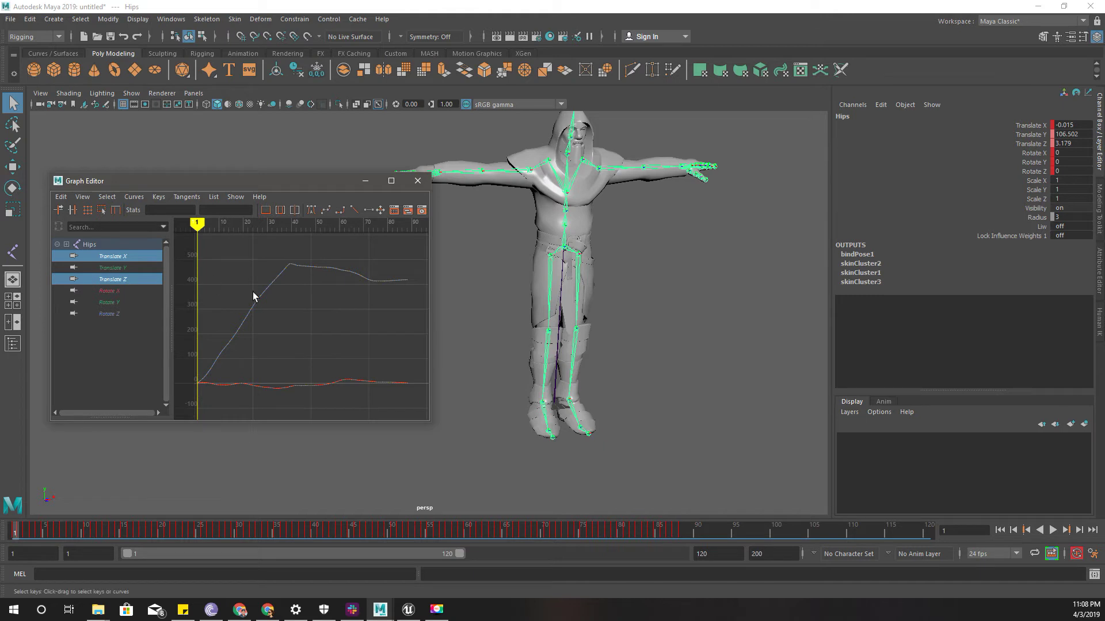
- Copy all keys of the Hips' Translate X and Translate Z curves and delete them from the Hips
drag(182, 247, 422, 402)
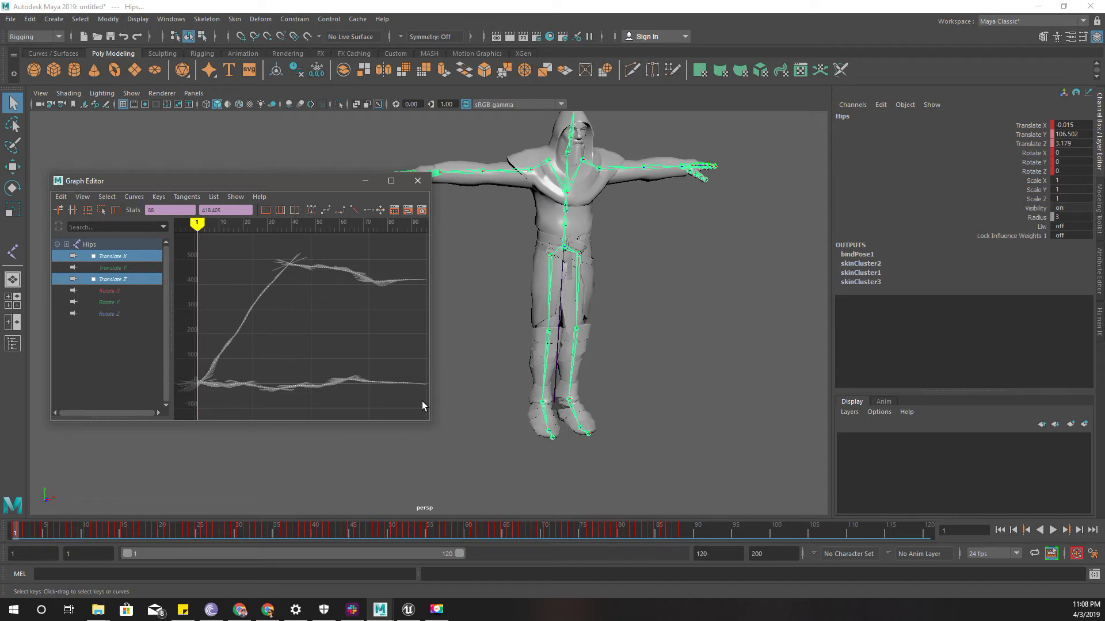
key(ctrl+c)
key(Delete)
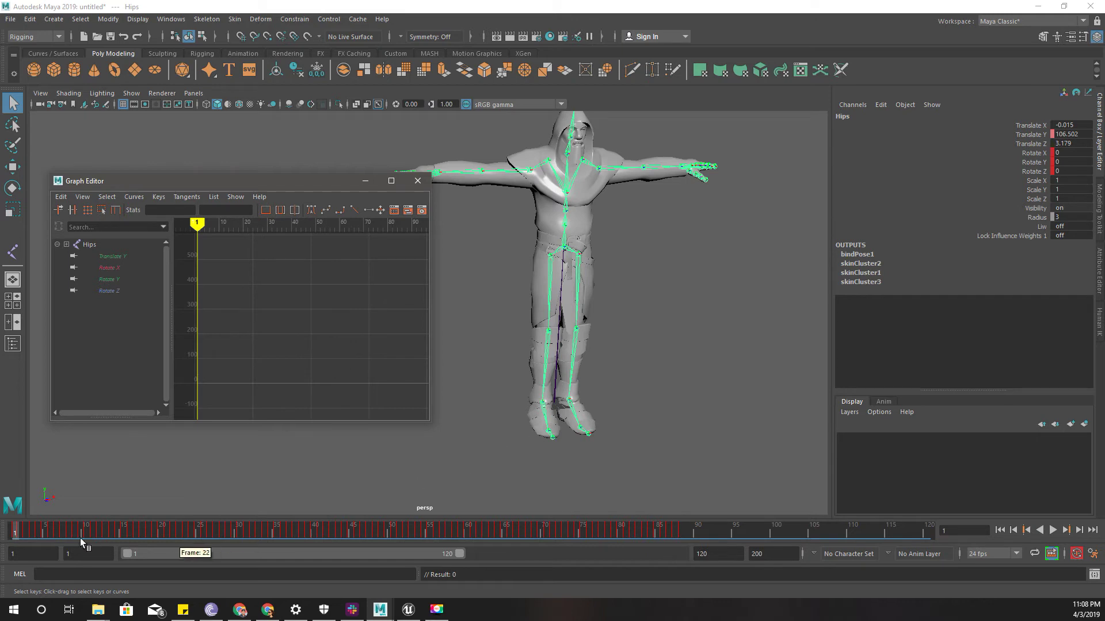
- Play and scrub the run jump attack from a side view to check the knight's movement, ending at frame 1
scroll(508, 396, down, 5)
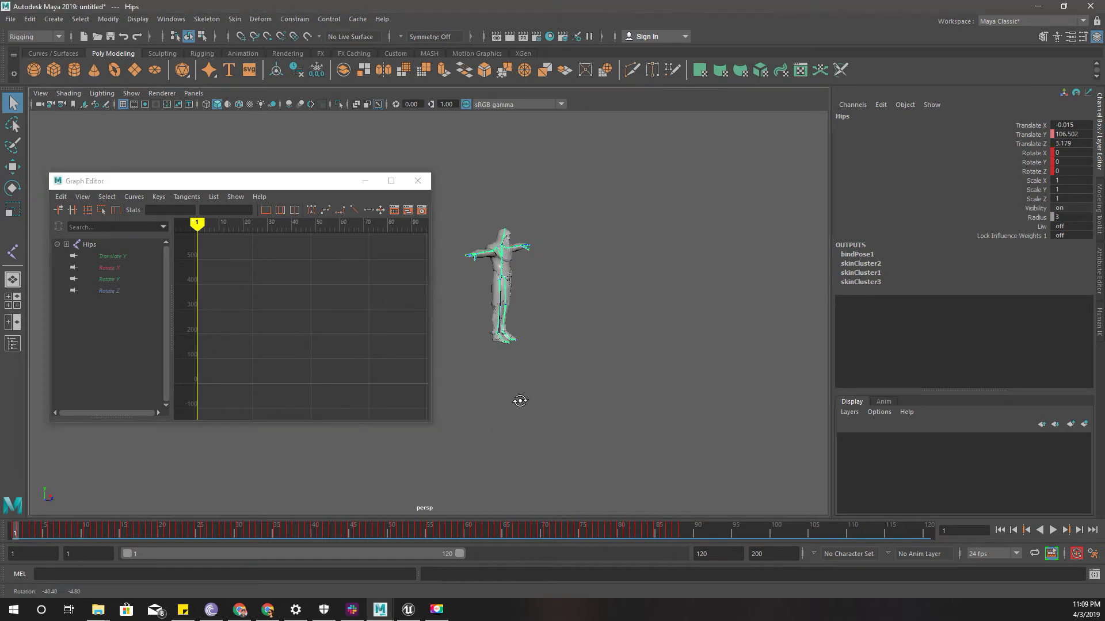
key(alt+v)
drag(118, 527, 12, 525)
- Select the root joint between the feet and paste the copied Hips keys onto it in the Graph Editor
scroll(564, 312, up, 5)
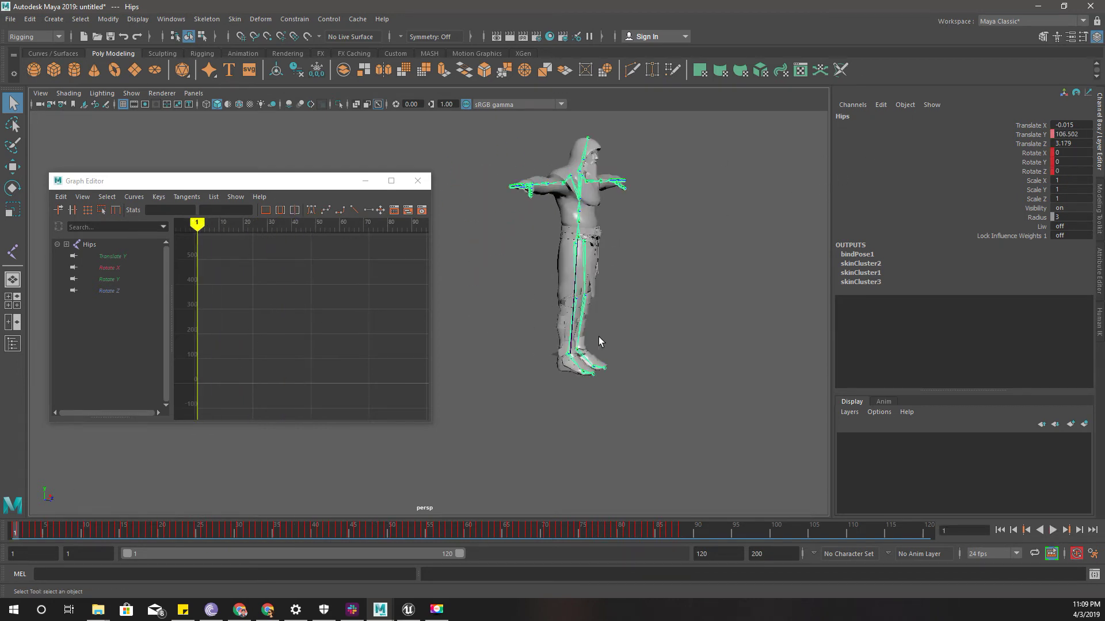
scroll(555, 374, up, 6)
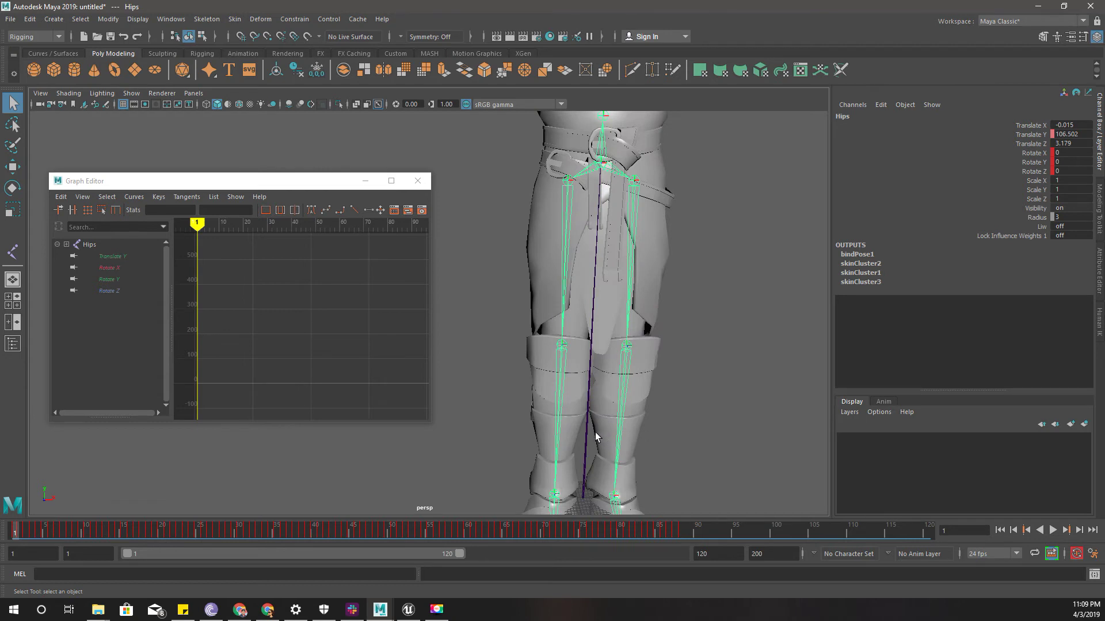
click(584, 500)
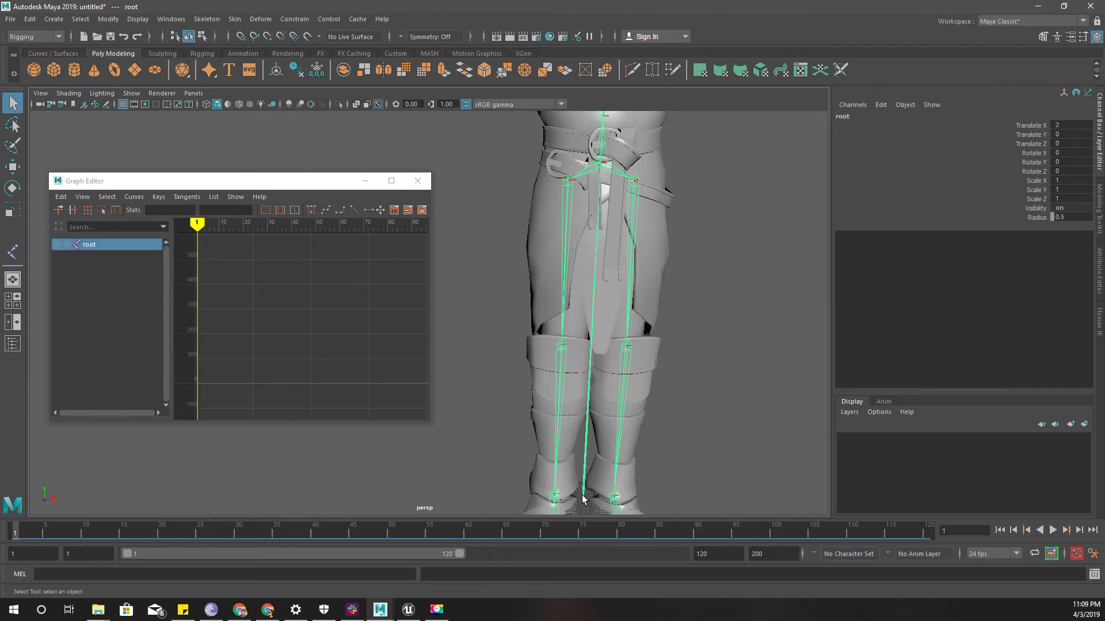
scroll(264, 272, down, 5)
scroll(263, 272, up, 4)
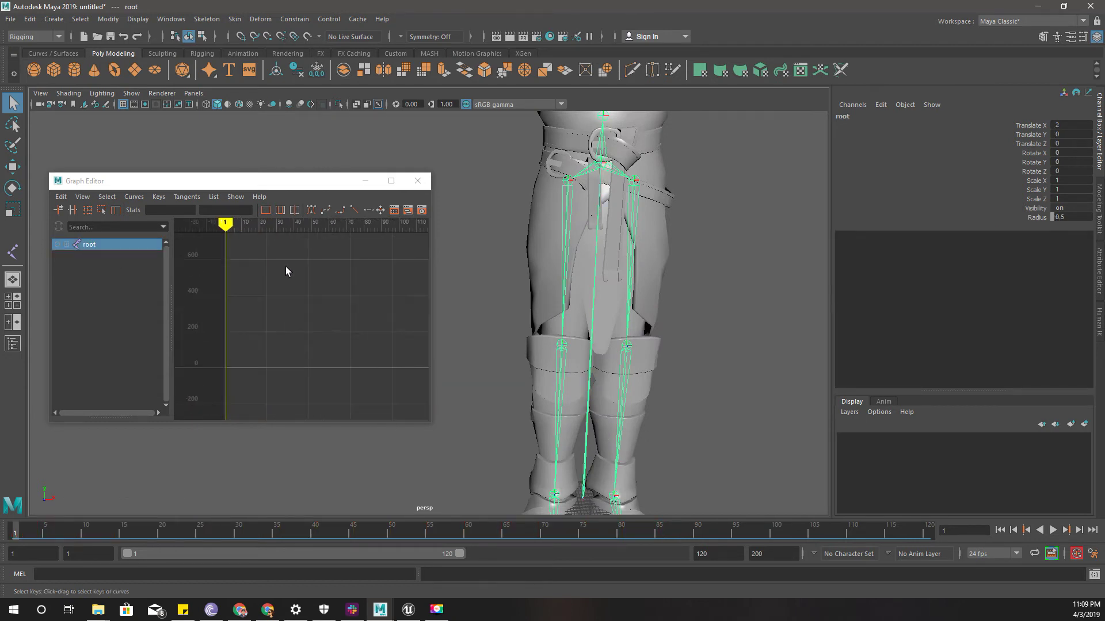
drag(266, 183, 250, 107)
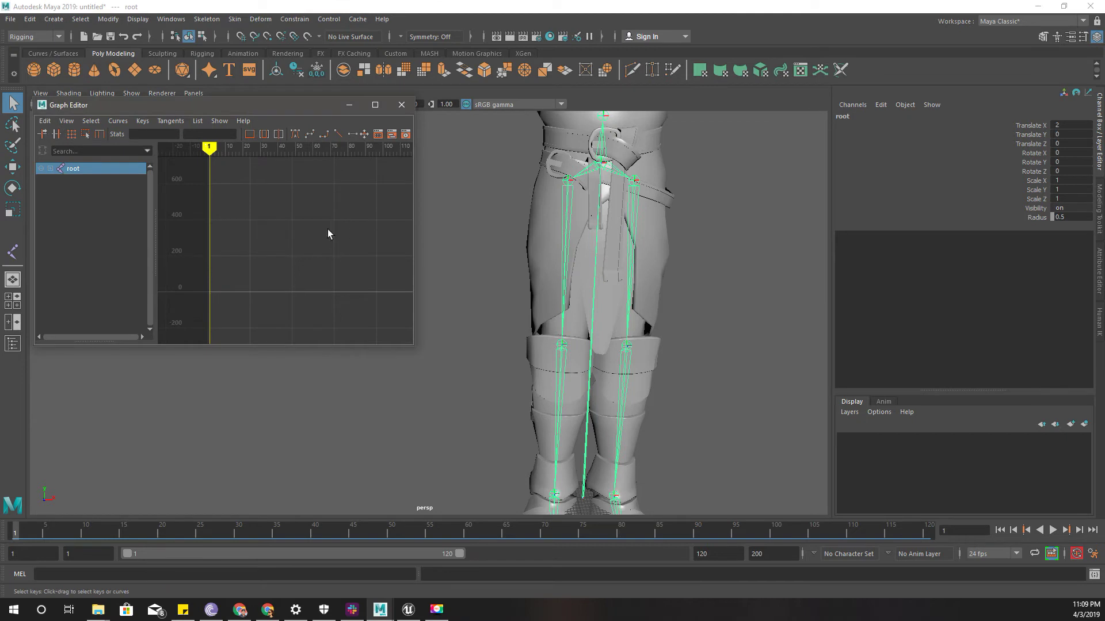
key(ctrl+v)
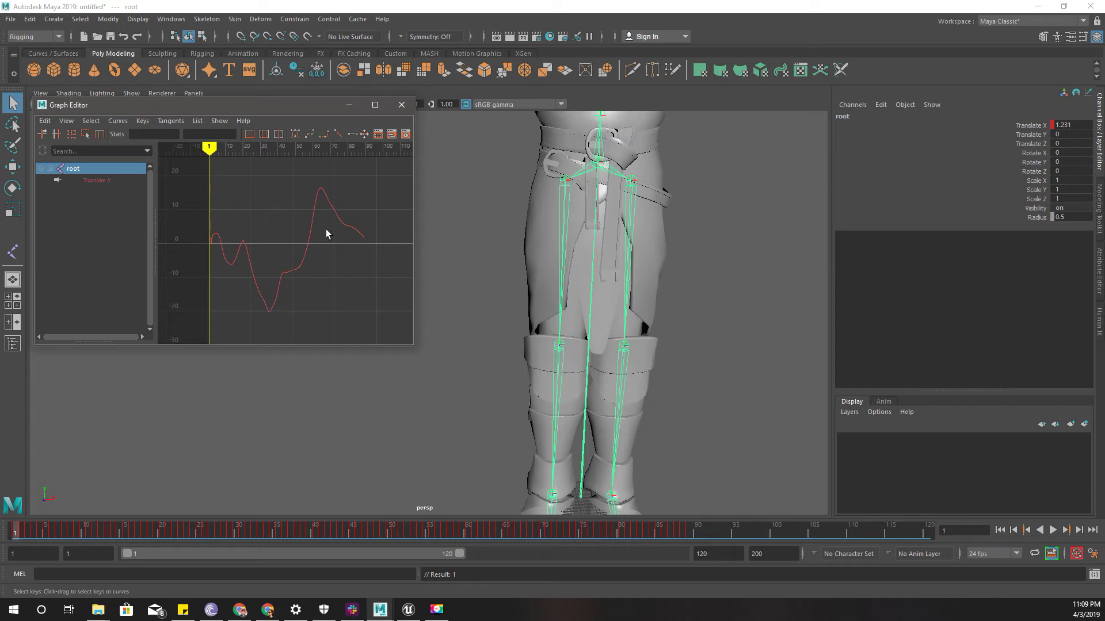
- Scrub the first frames, and undo both the key paste on the root and the deletion of the Hips keys
scroll(426, 446, down, 5)
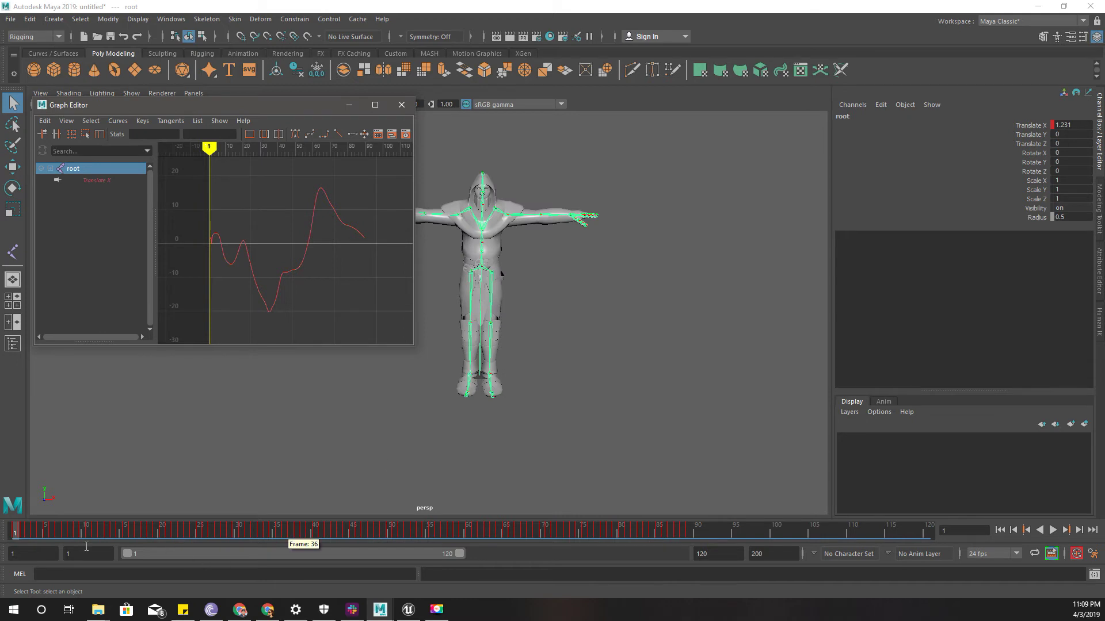
drag(79, 530, 47, 531)
key(ctrl+z)
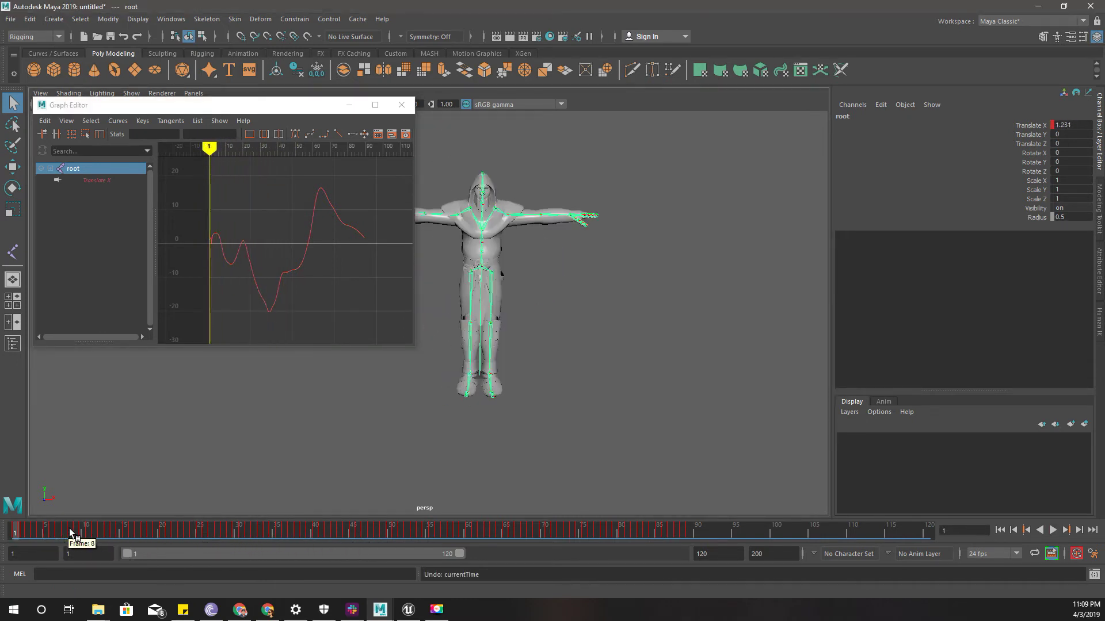
key(ctrl+z)
key(ctrl+z)
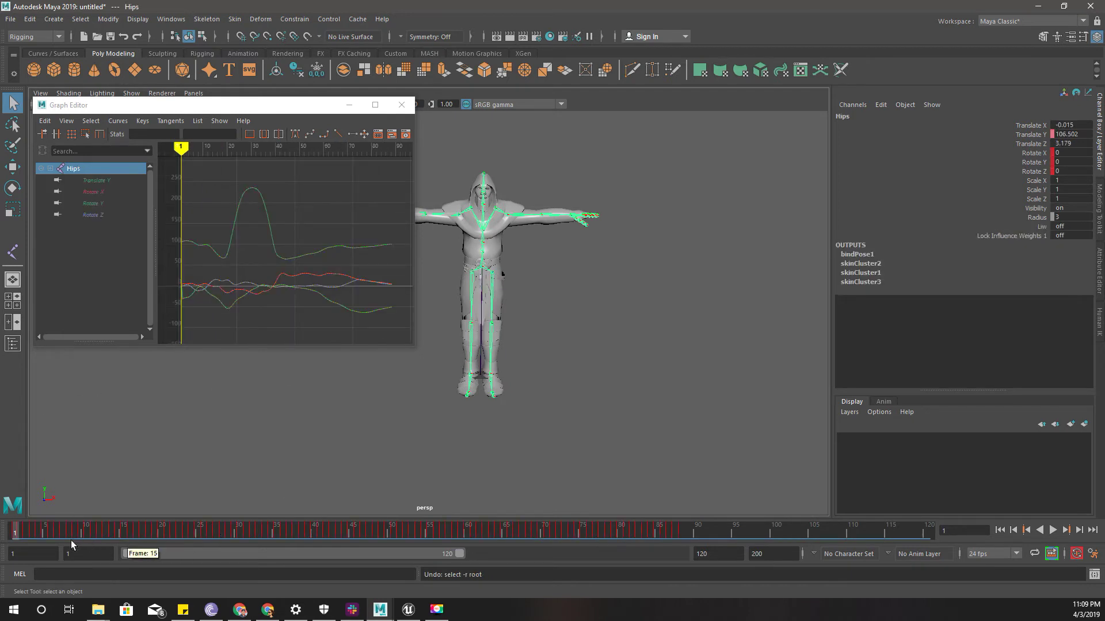
click(215, 530)
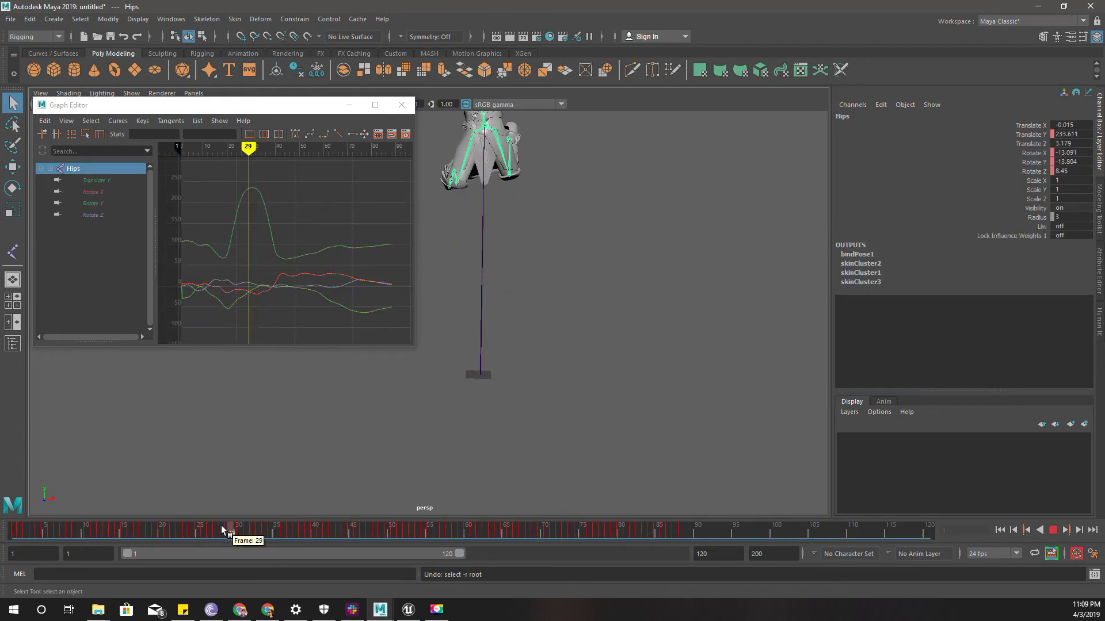
key(ctrl+z)
key(ctrl+z)
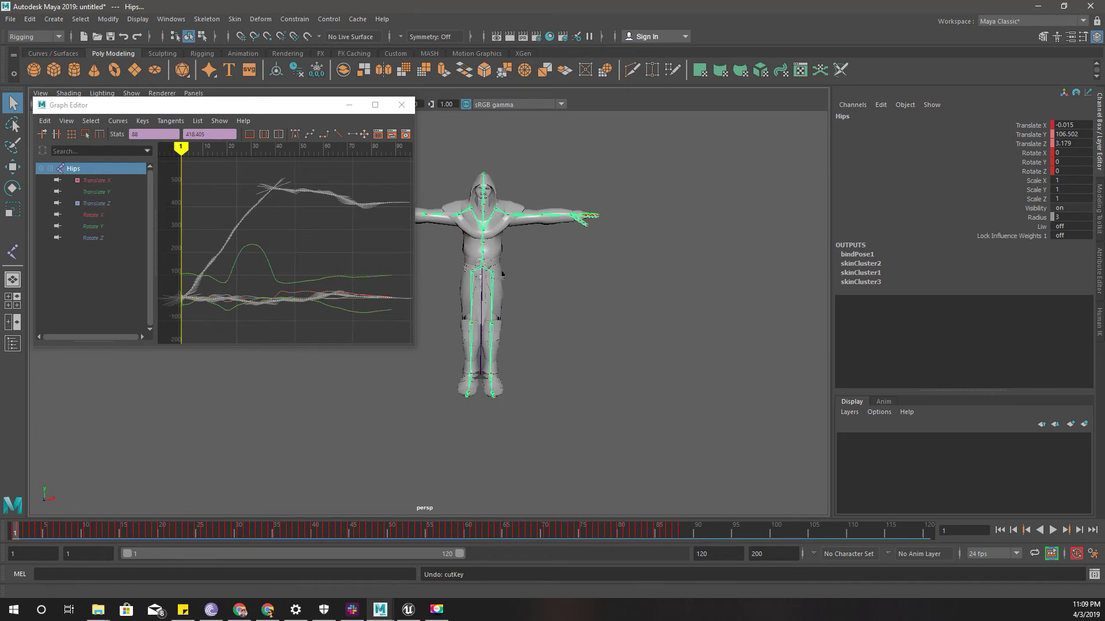
- Isolate the Hips' Translate X and Translate Z curves again, select all their keys and copy them
click(96, 180)
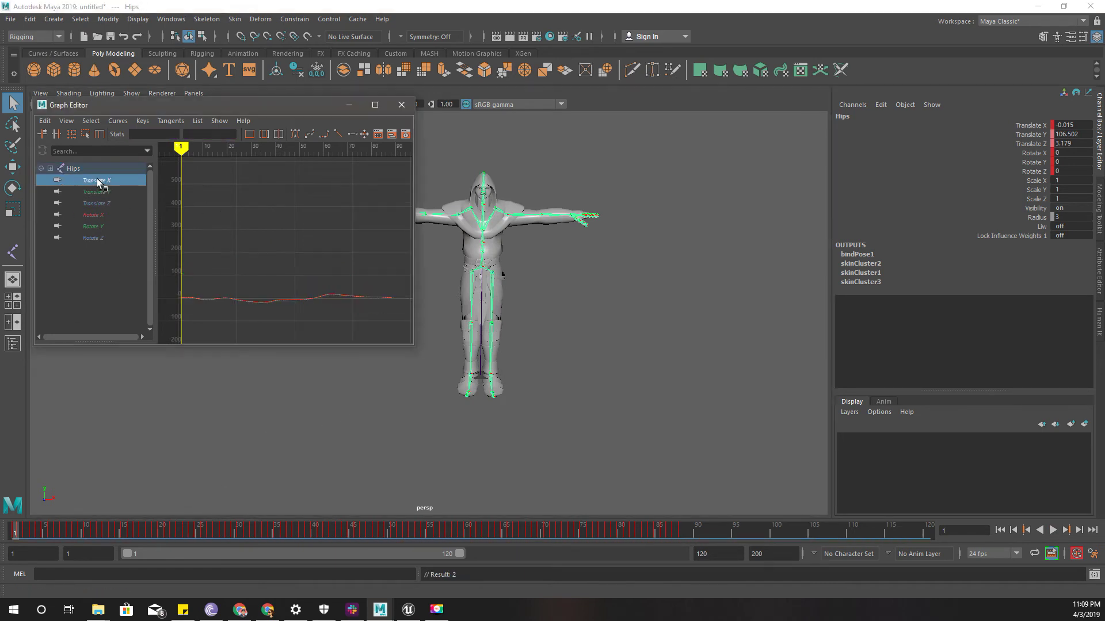
ctrl+click(105, 204)
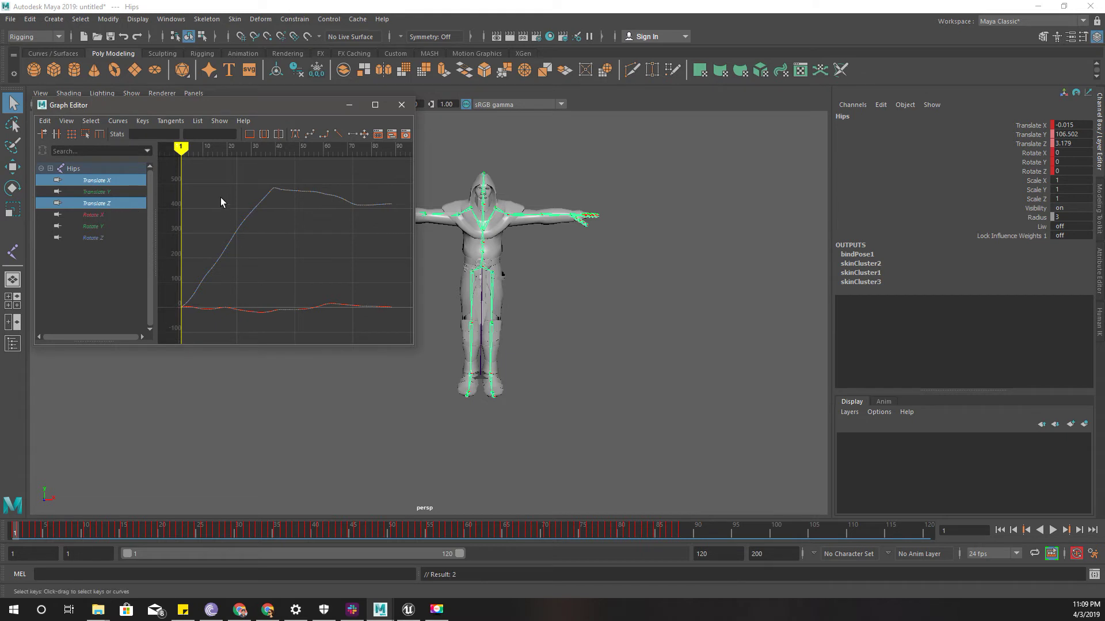
drag(168, 173, 405, 318)
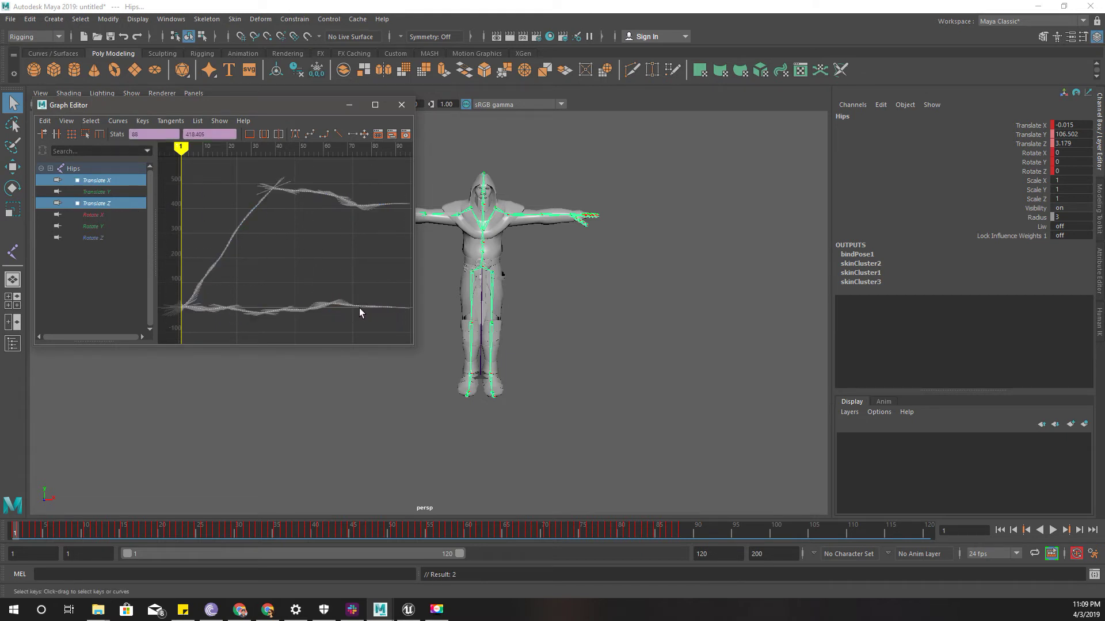
click(44, 121)
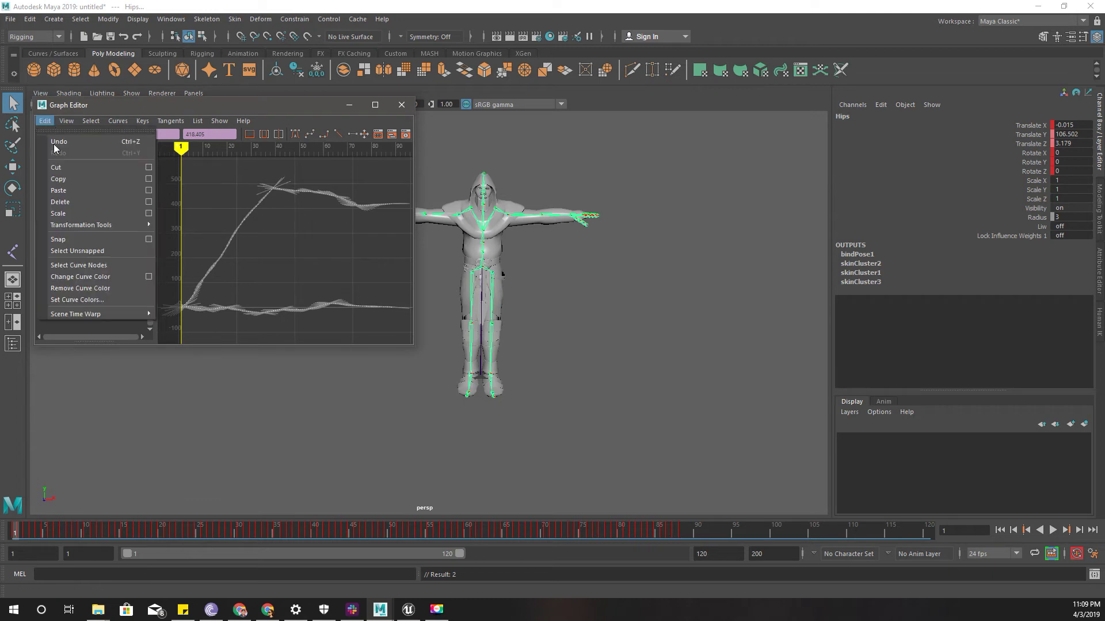
click(70, 179)
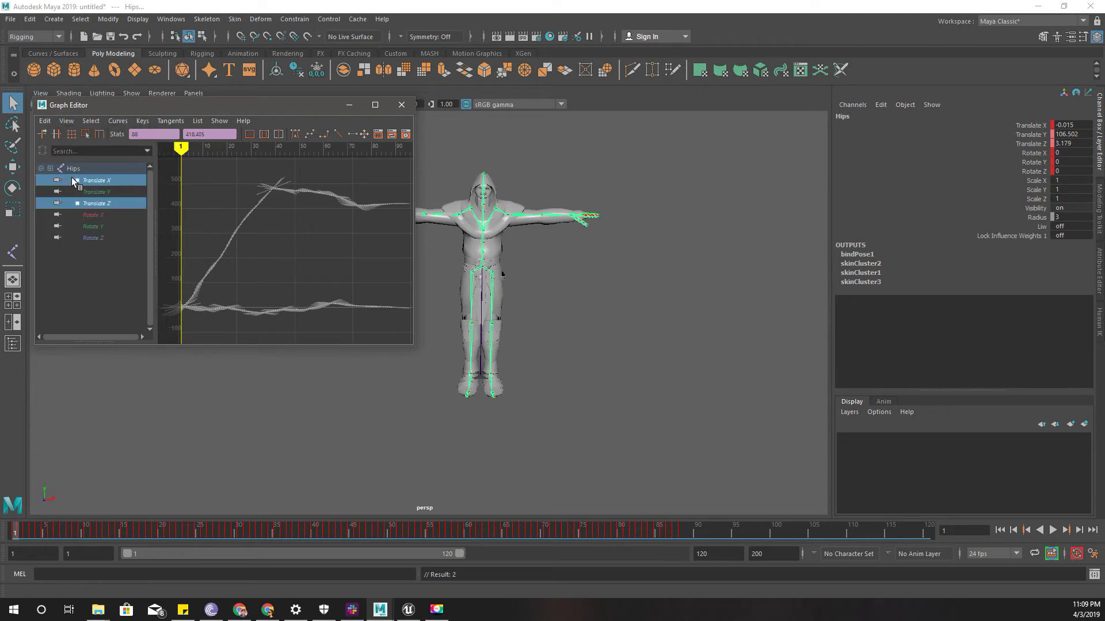
- Select the root joint between the feet and highlight its Translate X and Translate Z channels
key(f)
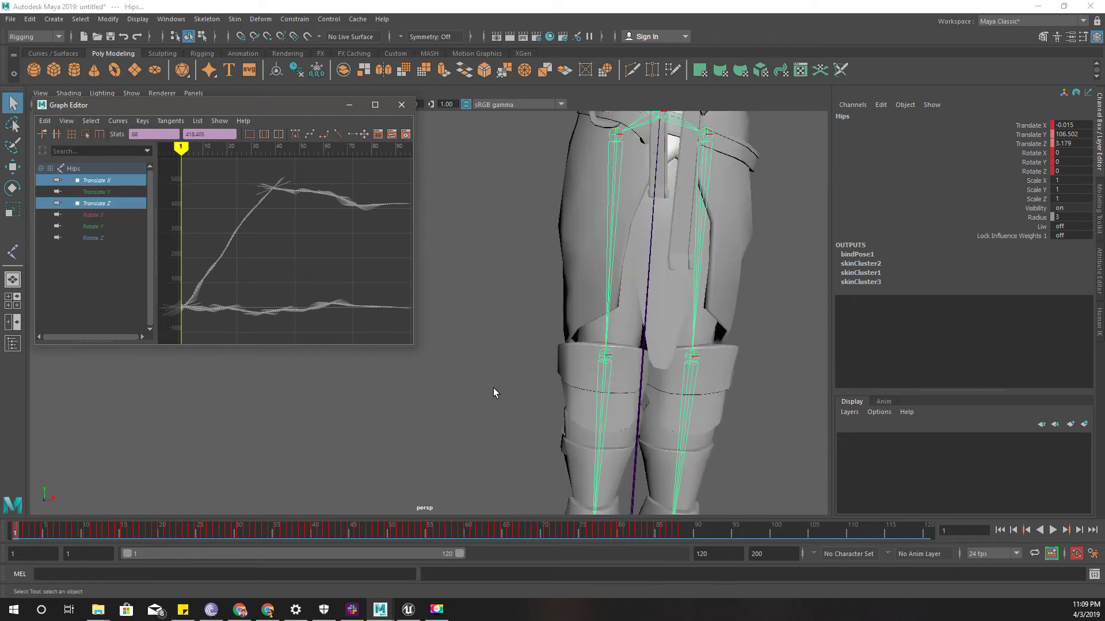
scroll(479, 371, down, 3)
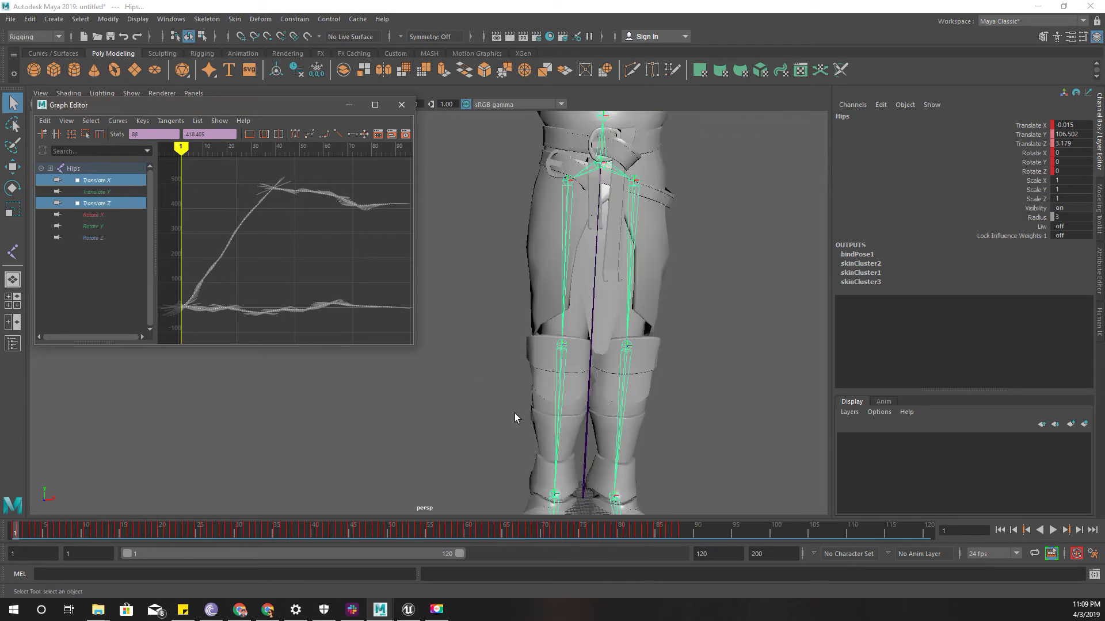
click(582, 502)
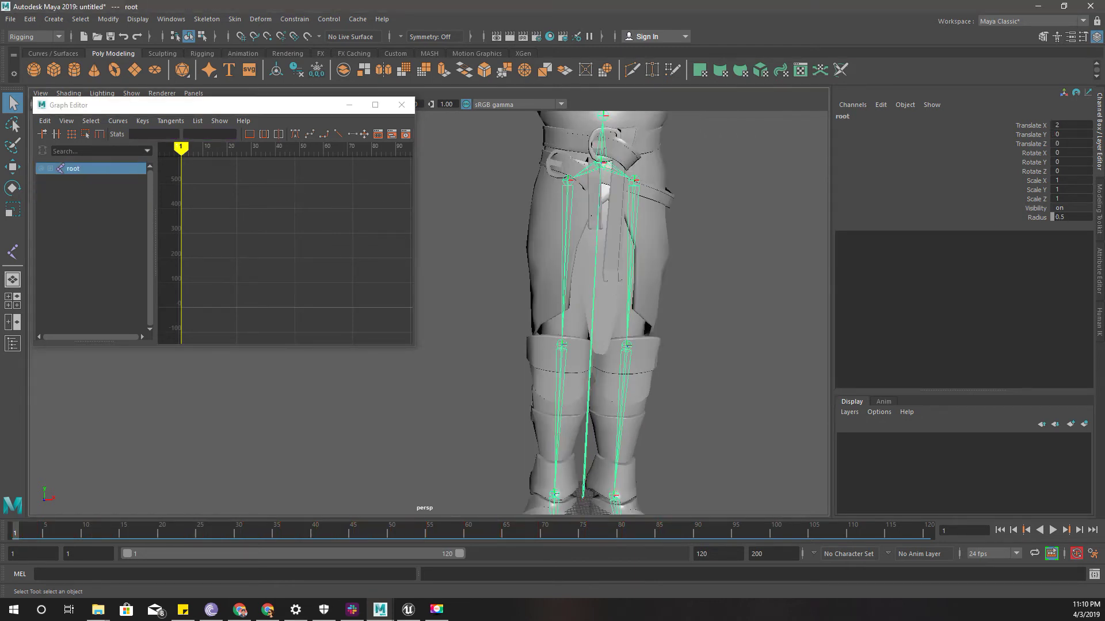
click(1030, 217)
click(984, 126)
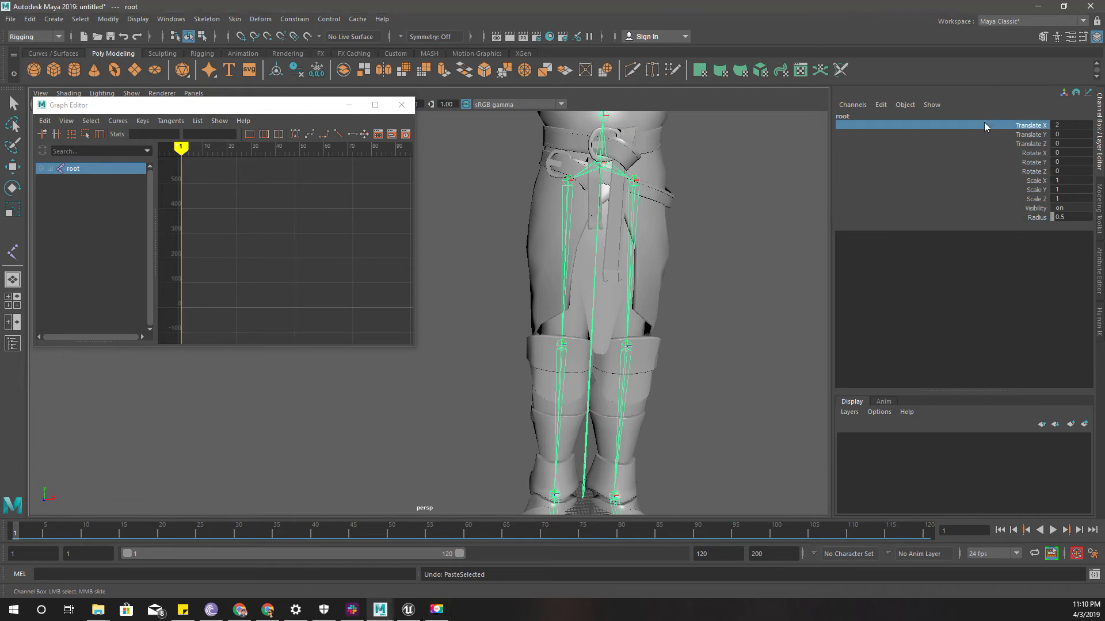
ctrl+click(990, 144)
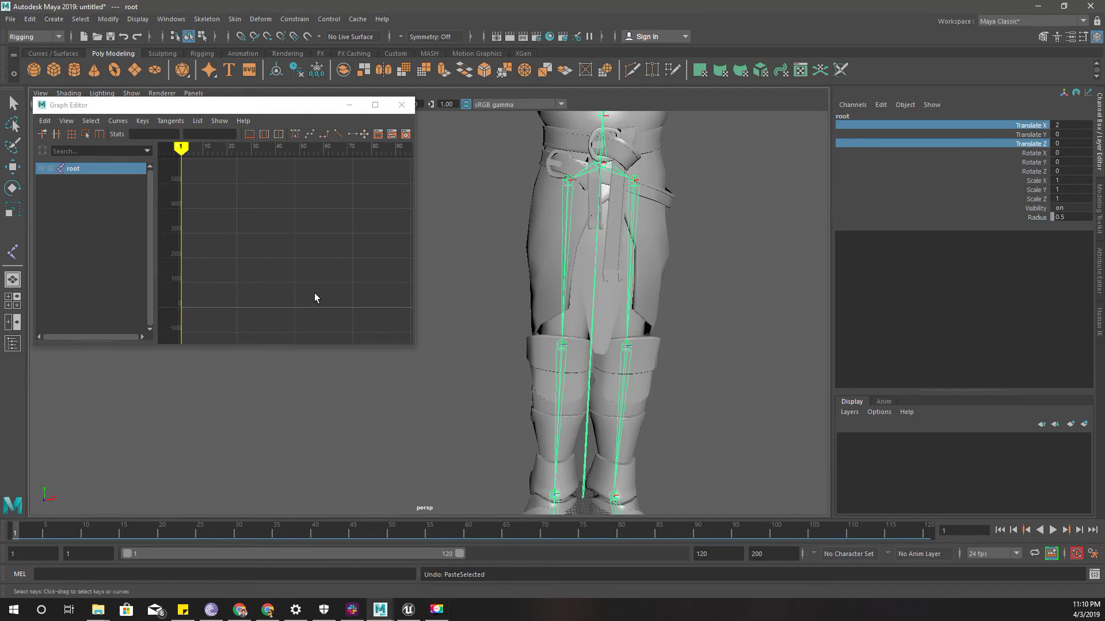
- Try pasting the copied Hips keys onto the root's highlighted Translate X and Translate Z channels, and undo the paste
right_click(233, 254)
drag(258, 105, 276, 97)
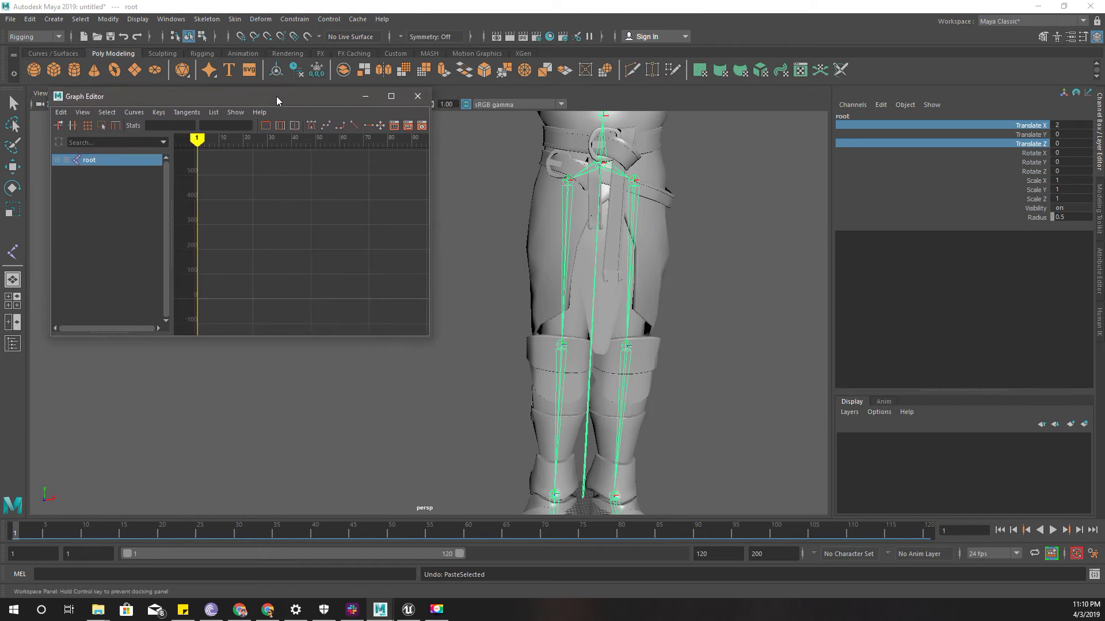
key(ctrl+v)
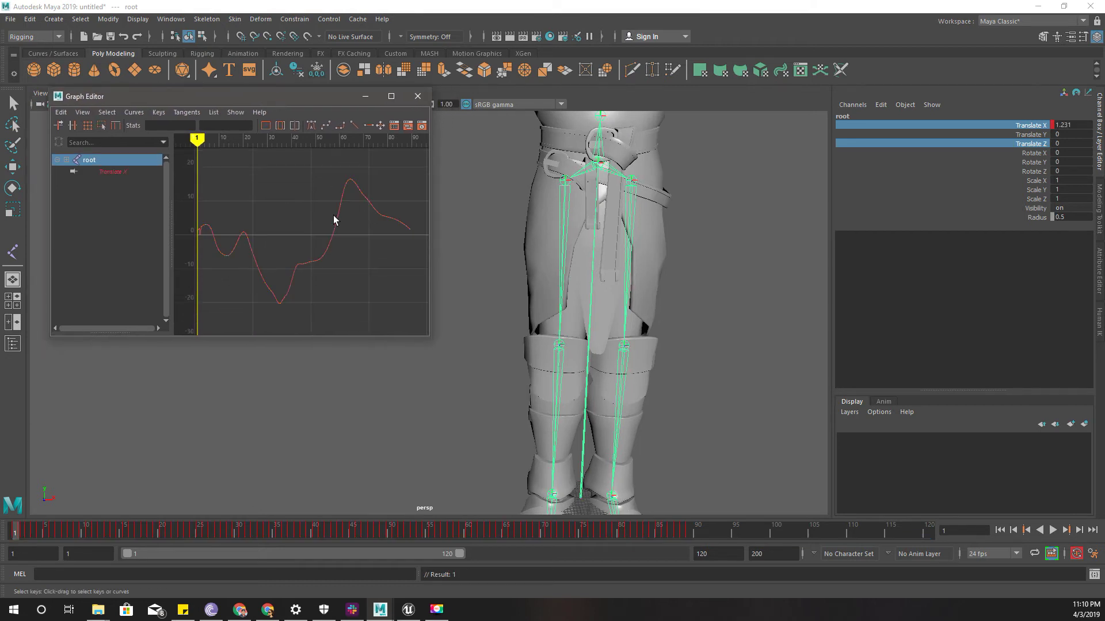
key(ctrl+z)
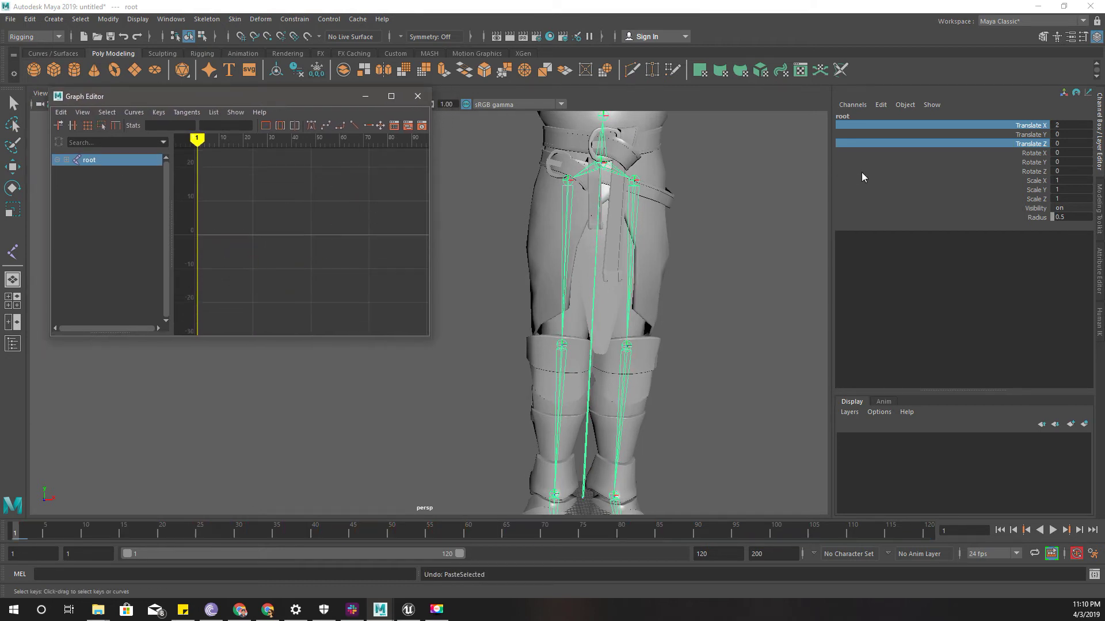
- Expand the root in the Graph Editor to view the Hips' Translate X curve, try pasting the keys onto the root entry, and undo it
click(967, 126)
ctrl+click(962, 143)
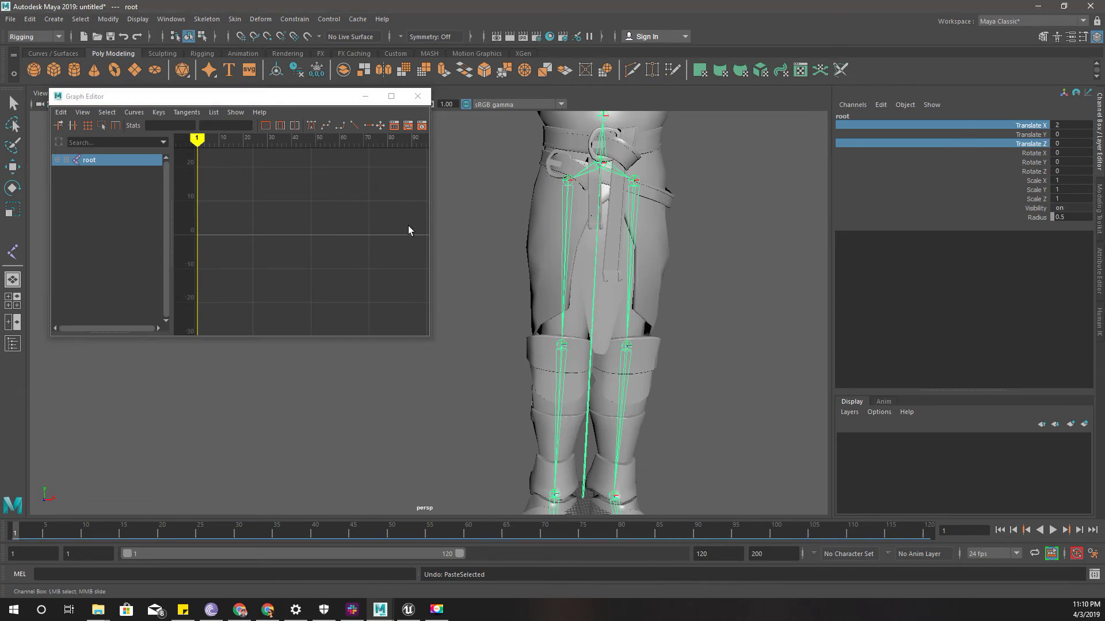
click(66, 161)
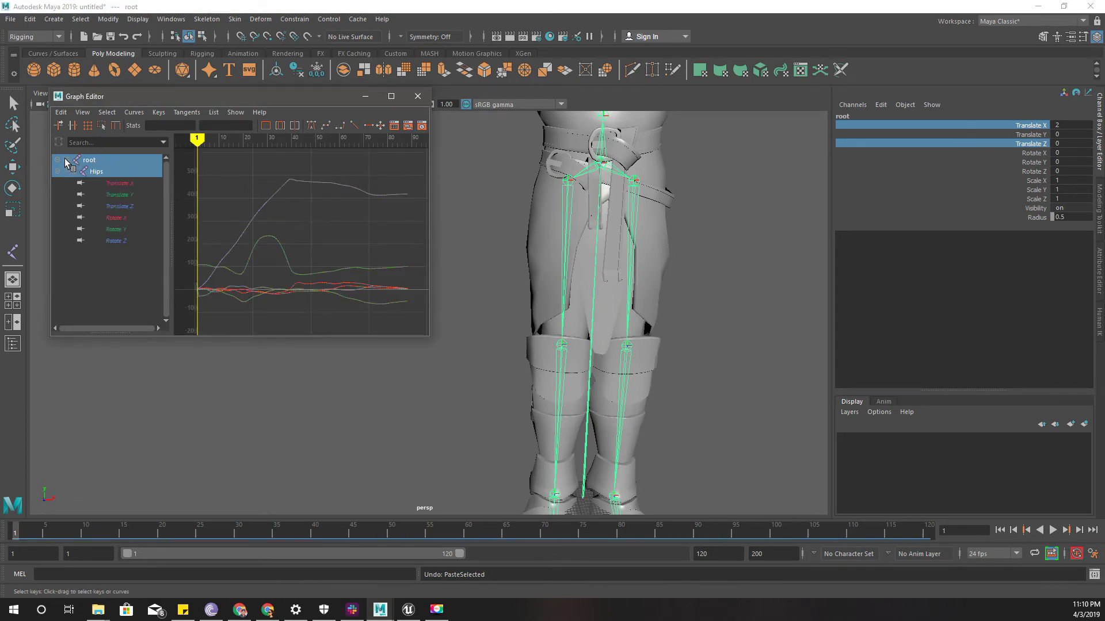
click(128, 184)
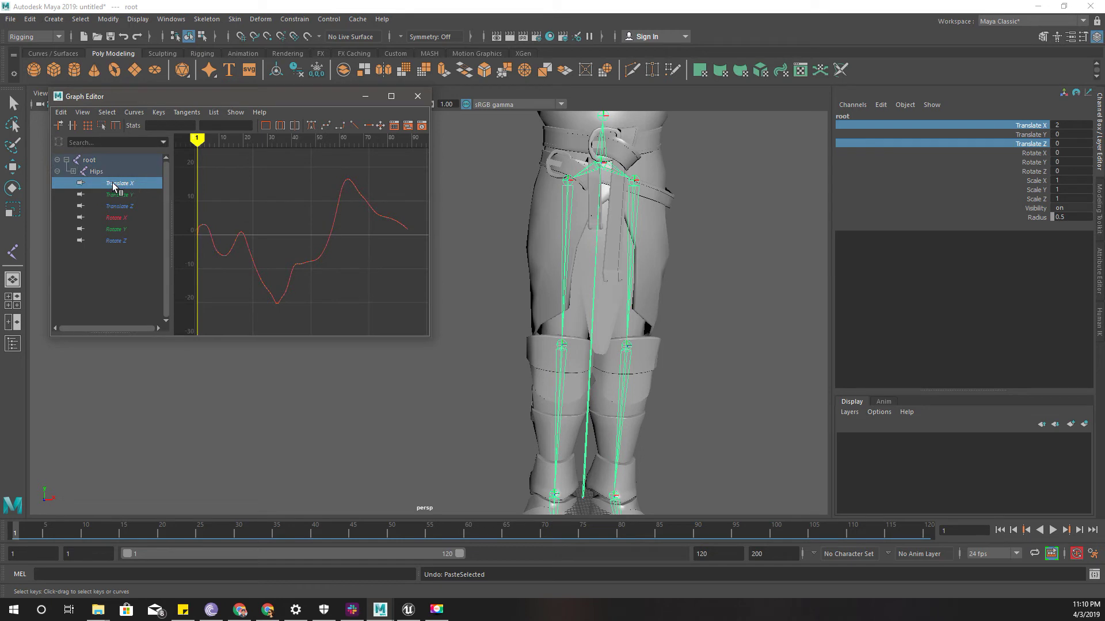
click(88, 161)
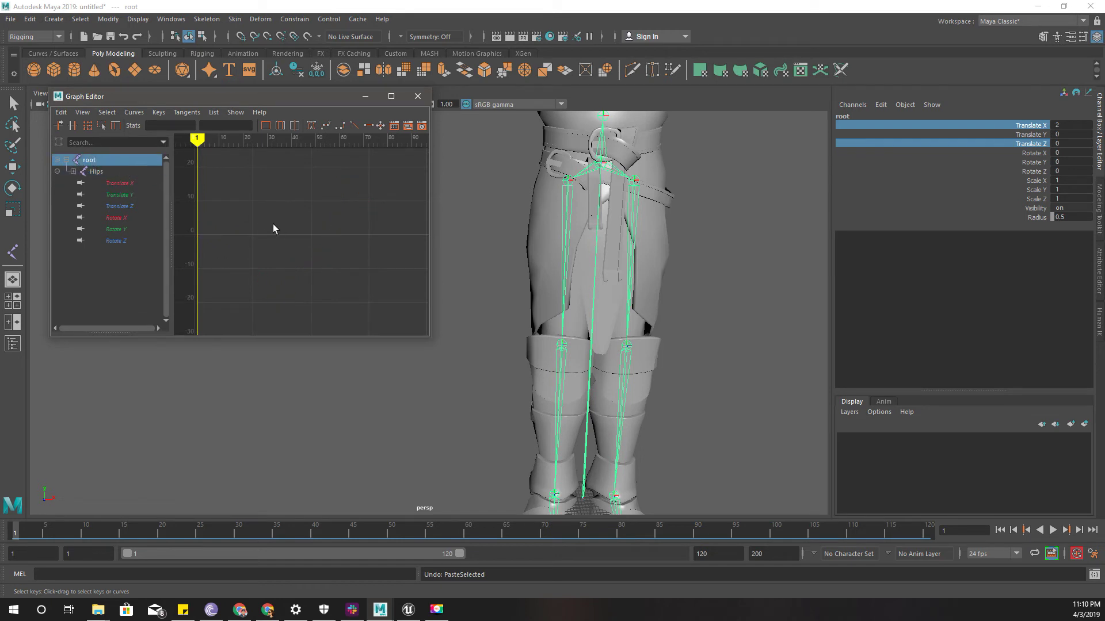
key(ctrl+v)
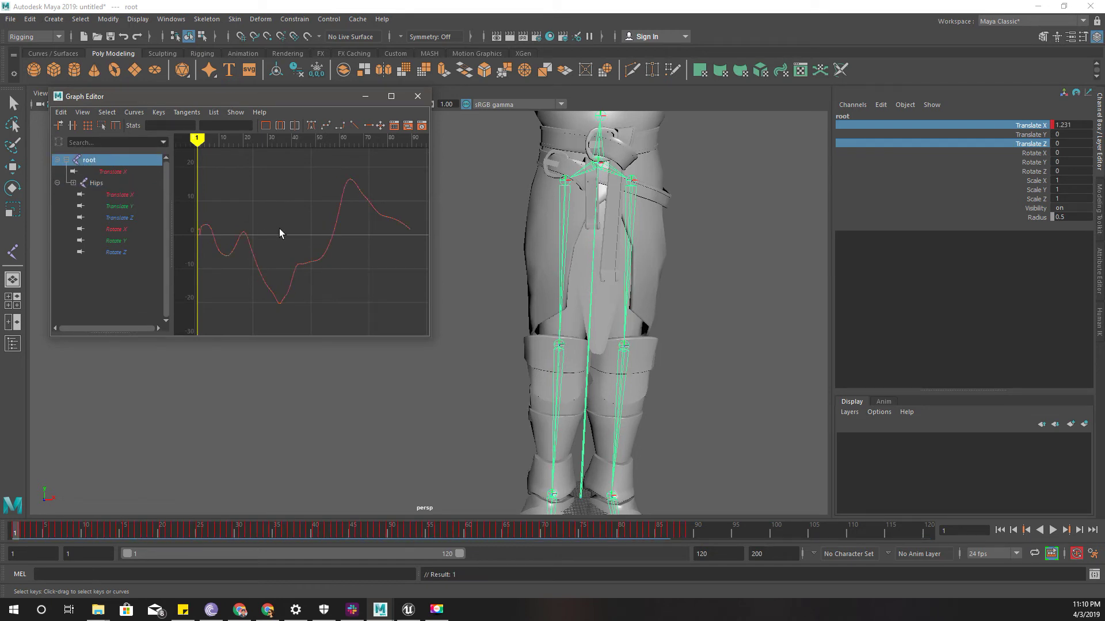
key(ctrl+z)
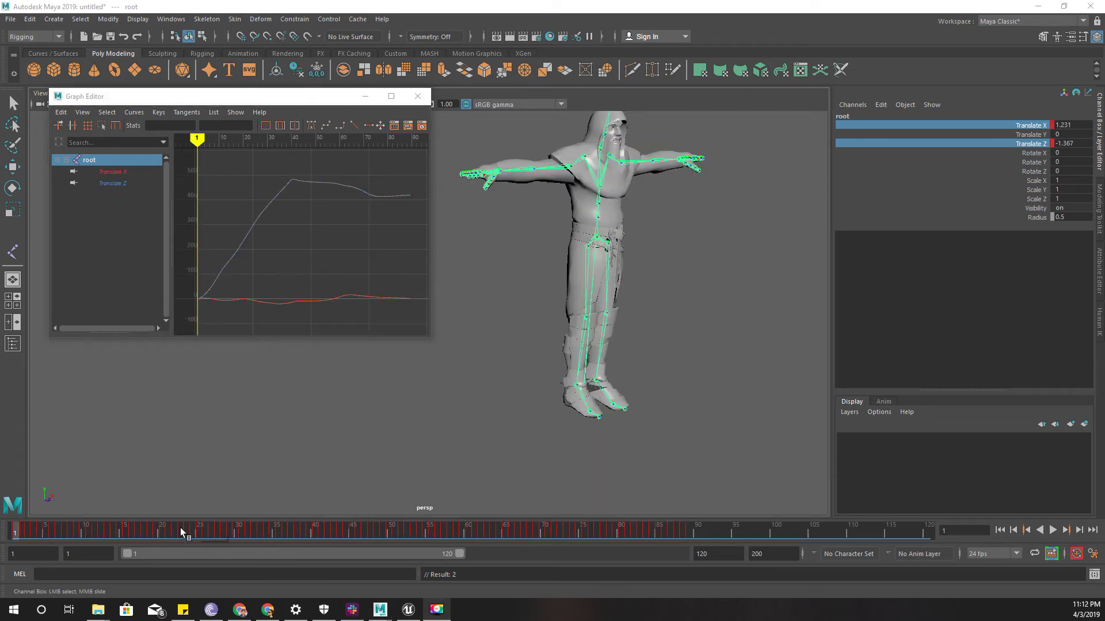
- Scrub and play the animation from frame 1 in a distant side view to check the root joint's motion
drag(81, 530, 15, 528)
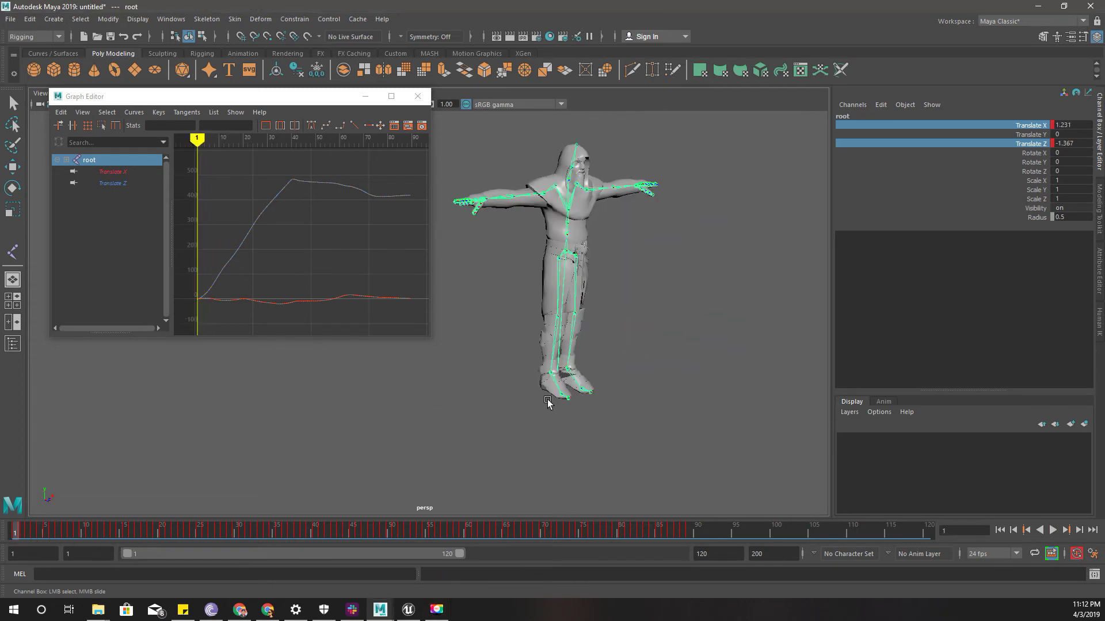
alt+right_drag(547, 403, 514, 399)
alt+drag(437, 403, 484, 393)
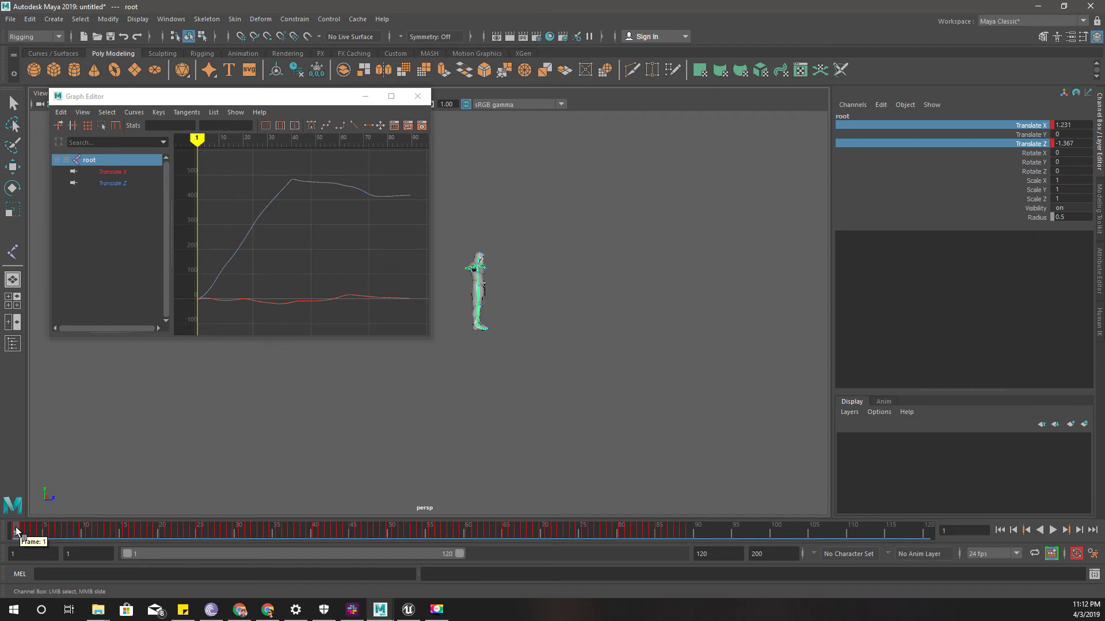
key(alt+v)
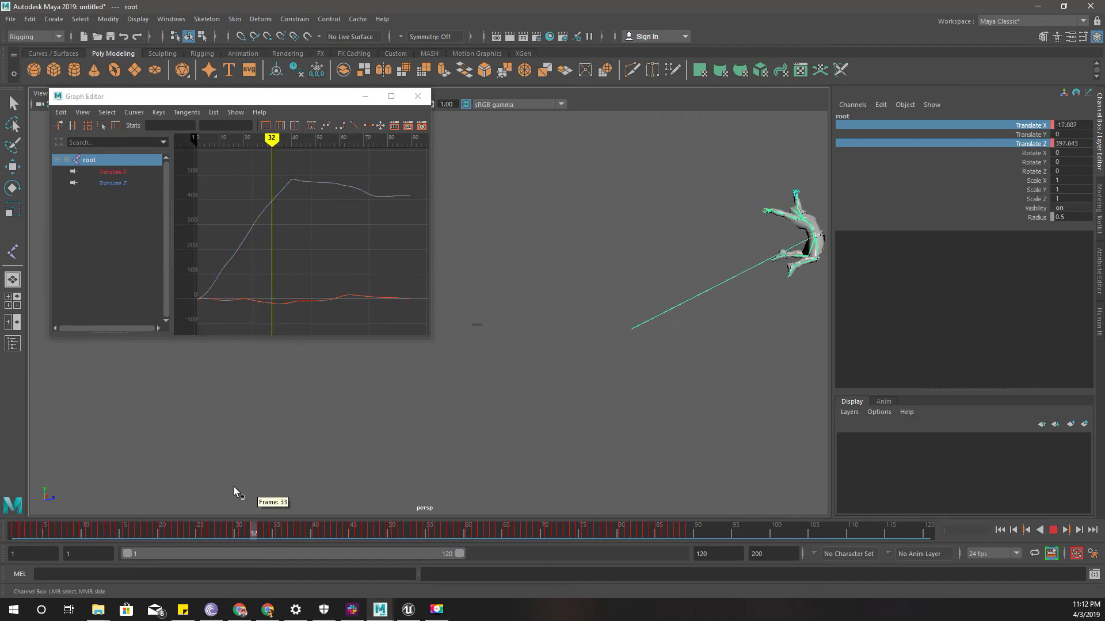
- At frame 1, delete all of the Hips joint's Translate X and Translate Z keys in the Graph Editor and move the editor aside
drag(233, 487, 29, 442)
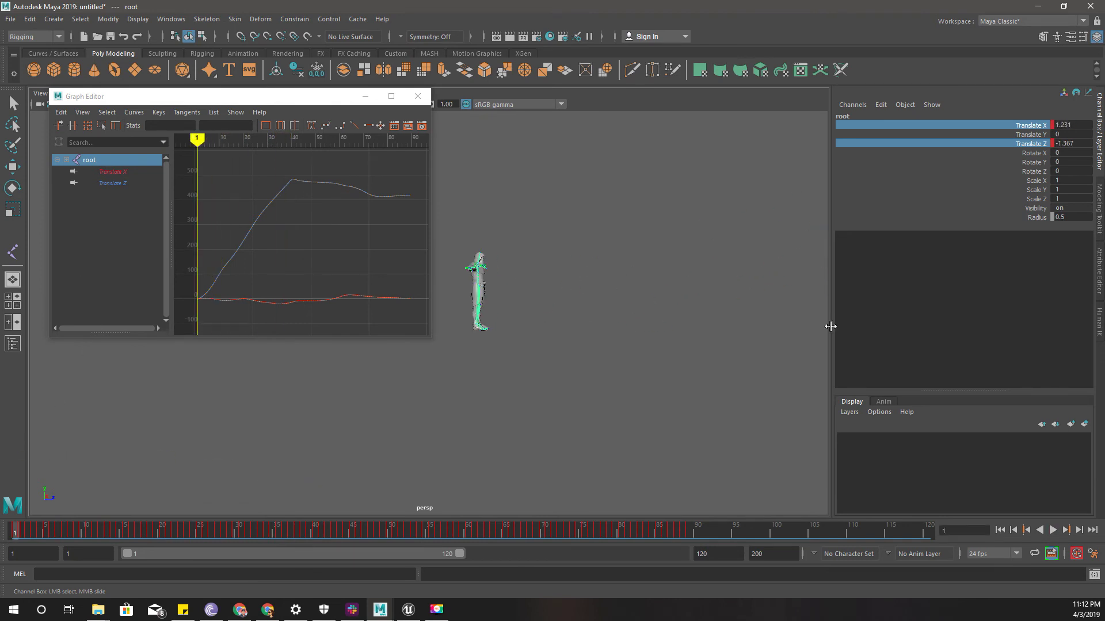
scroll(569, 278, up, 5)
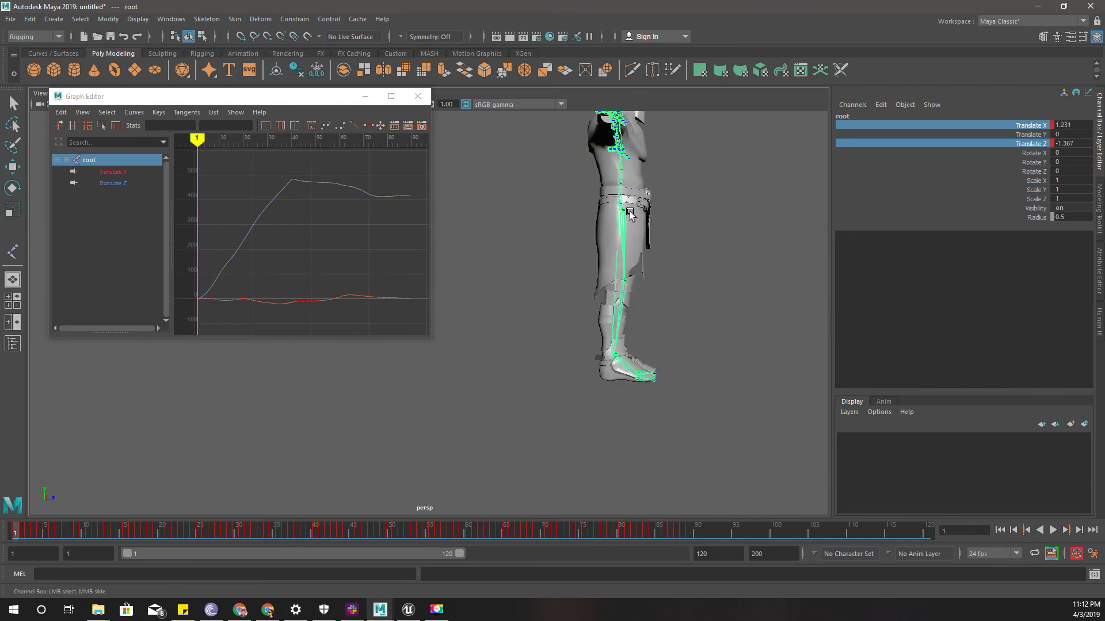
click(620, 183)
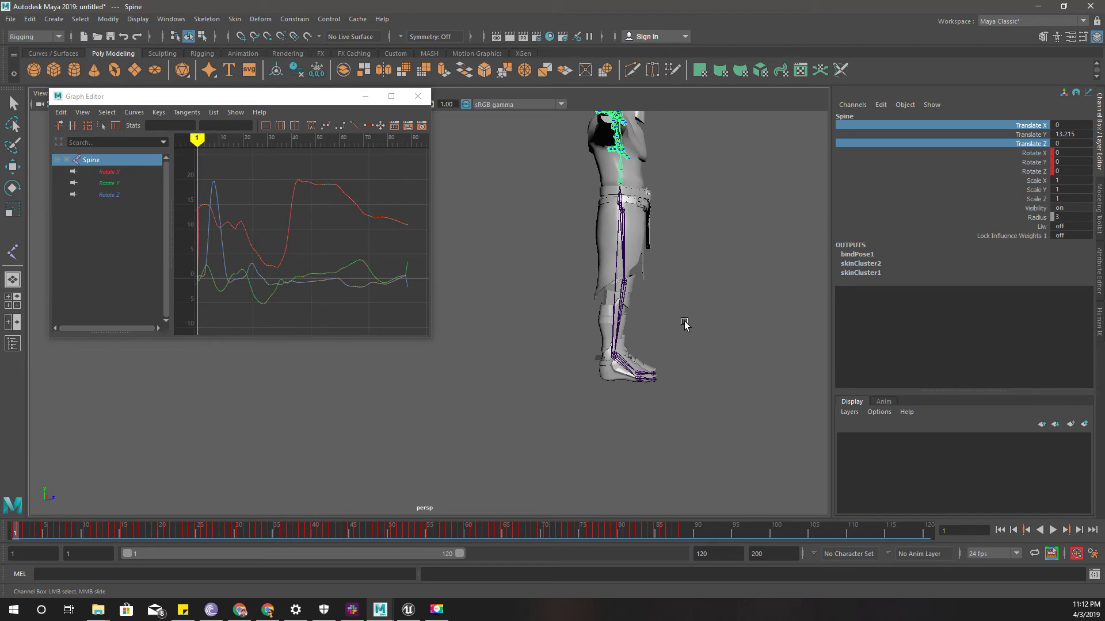
alt+drag(709, 344, 561, 358)
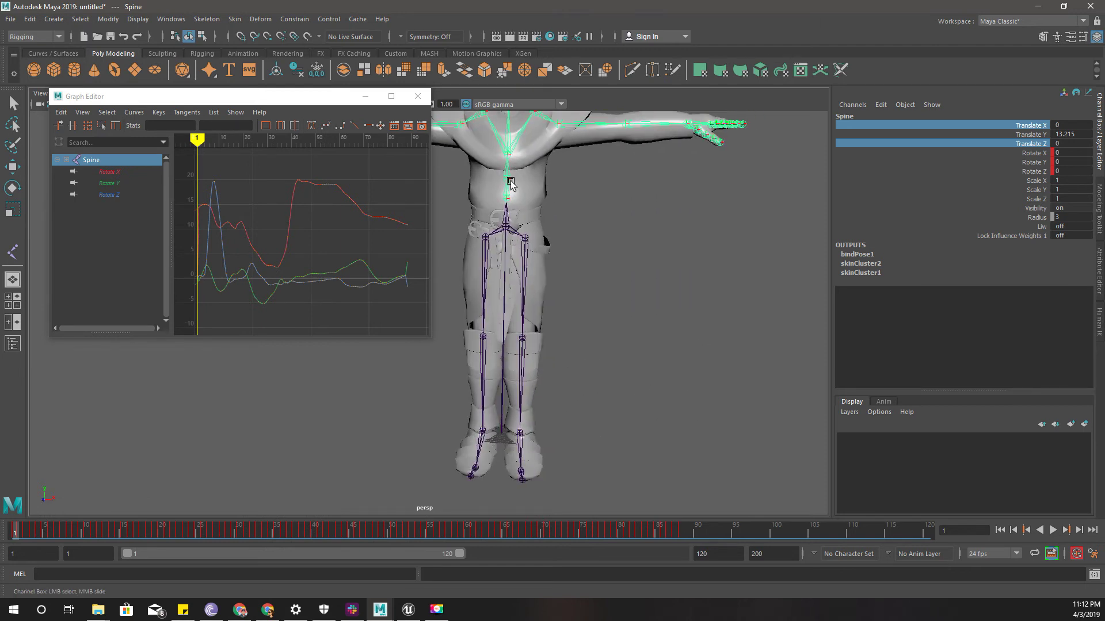
click(506, 233)
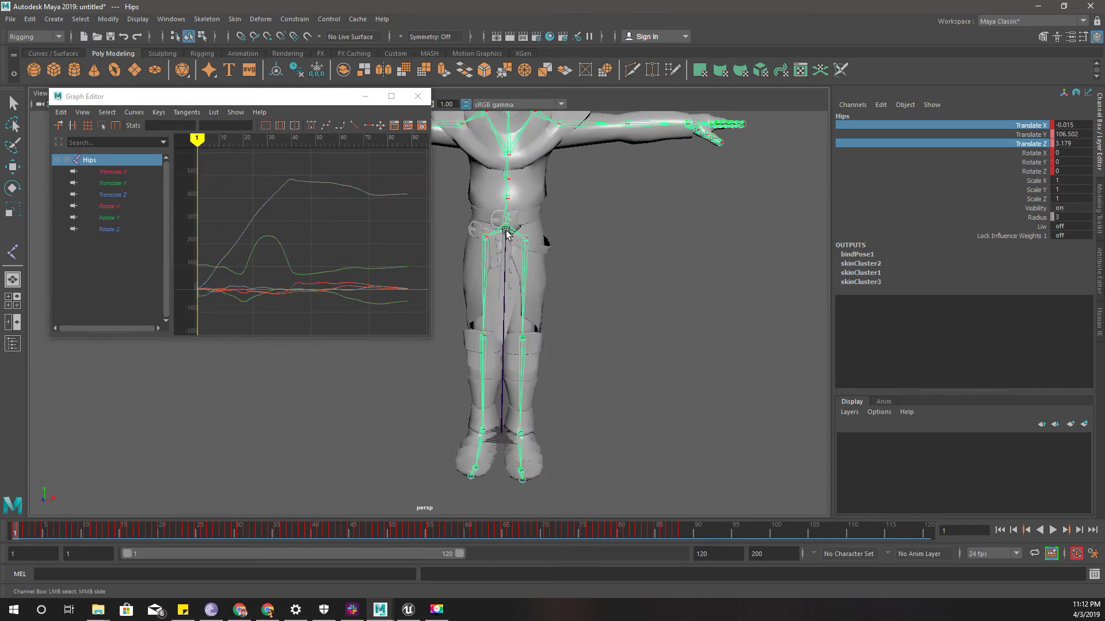
click(113, 172)
ctrl+click(114, 195)
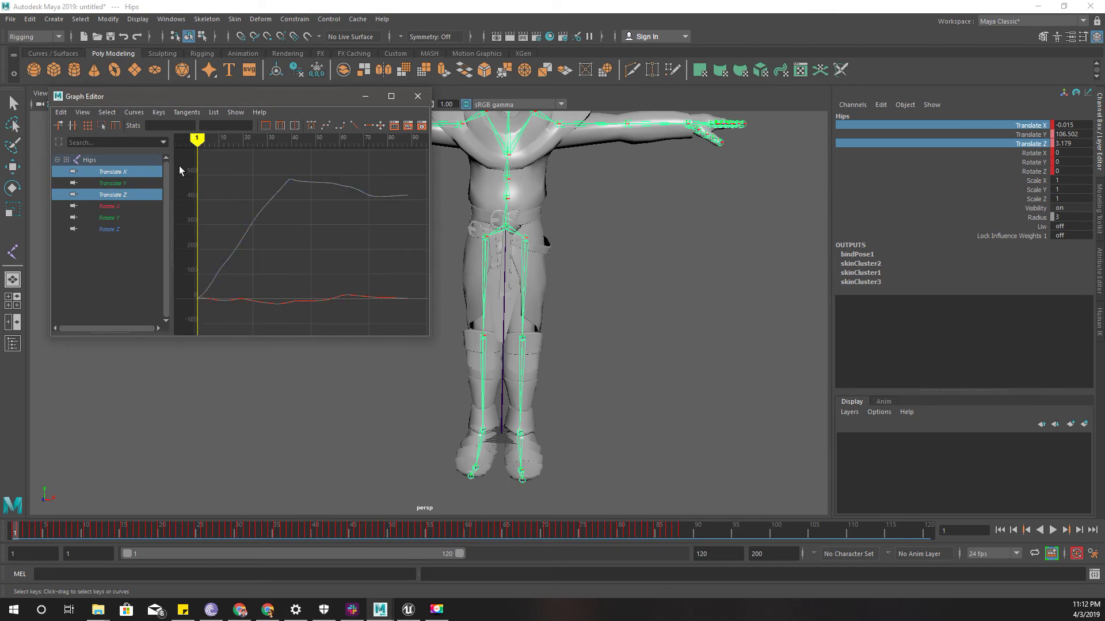
drag(179, 165, 409, 313)
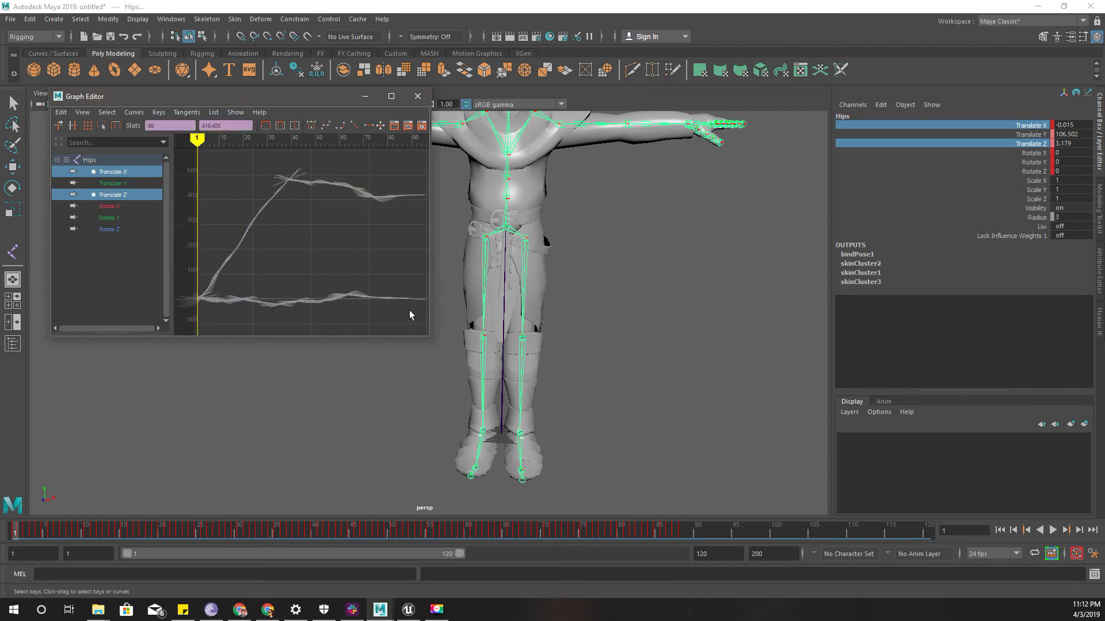
key(Delete)
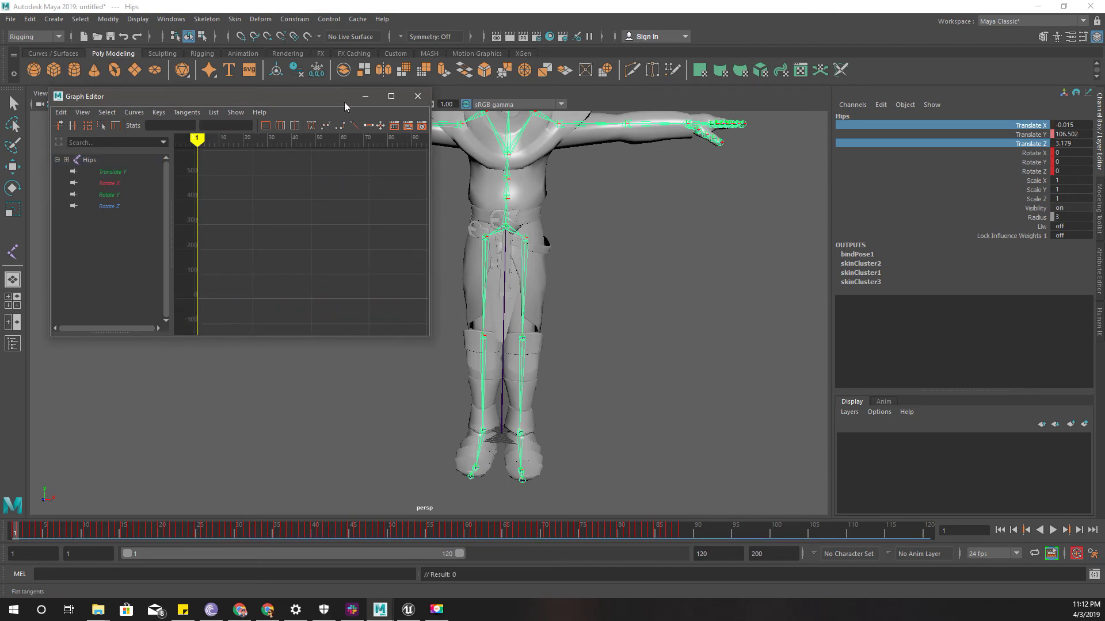
drag(267, 97, 0, 259)
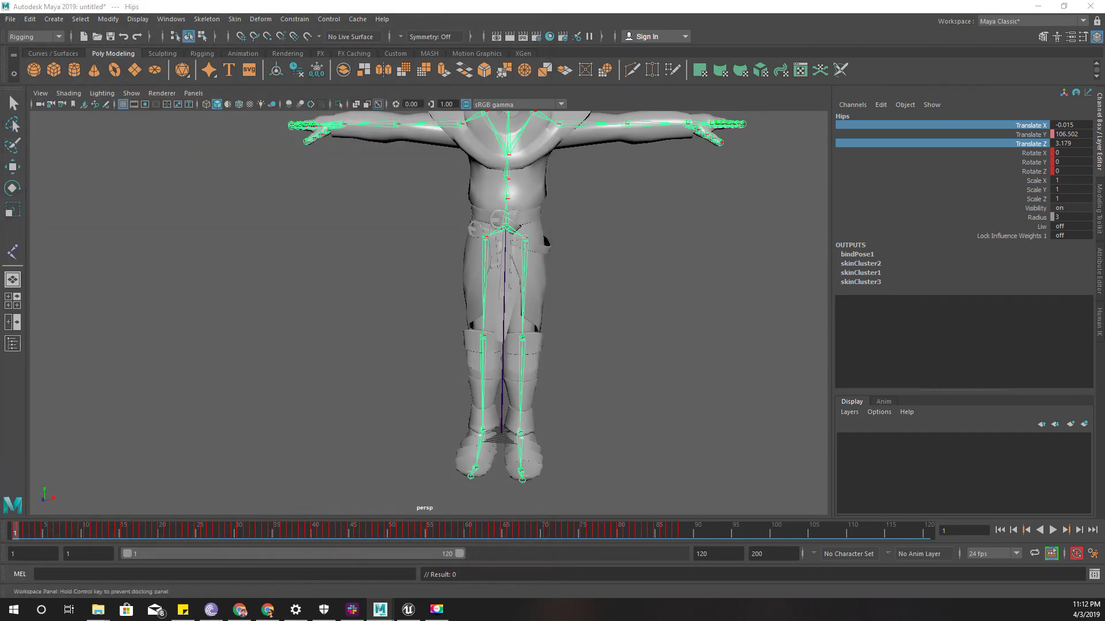
- Clear the selection, then scrub and play the animation in a distant side view to check the character's forward motion
click(358, 351)
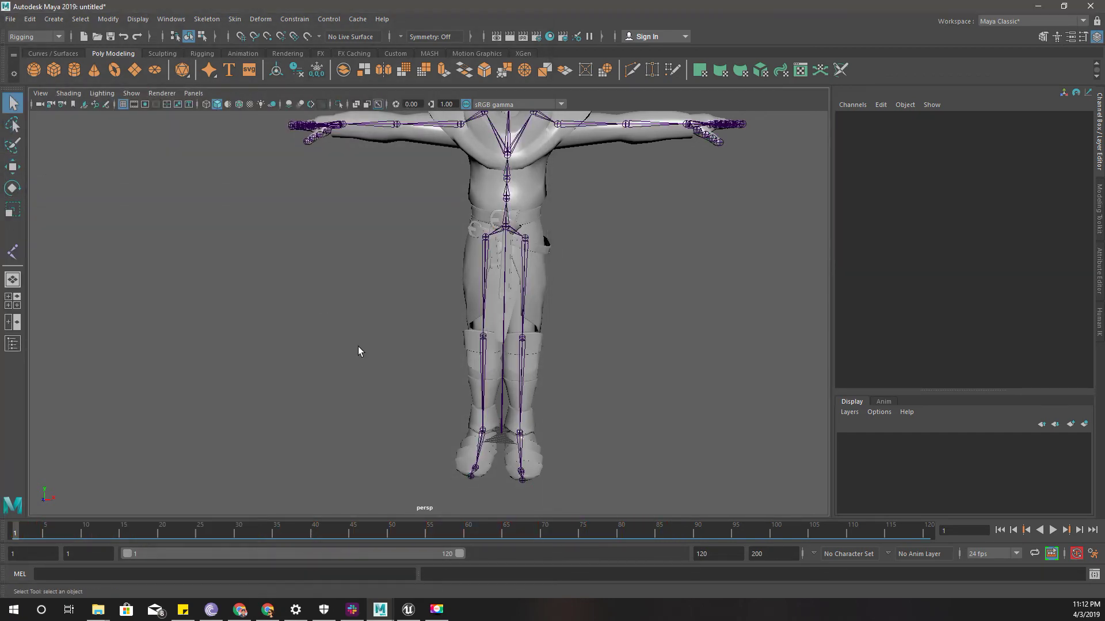
alt+drag(358, 346, 486, 429)
drag(105, 522, 132, 518)
scroll(588, 346, down, 5)
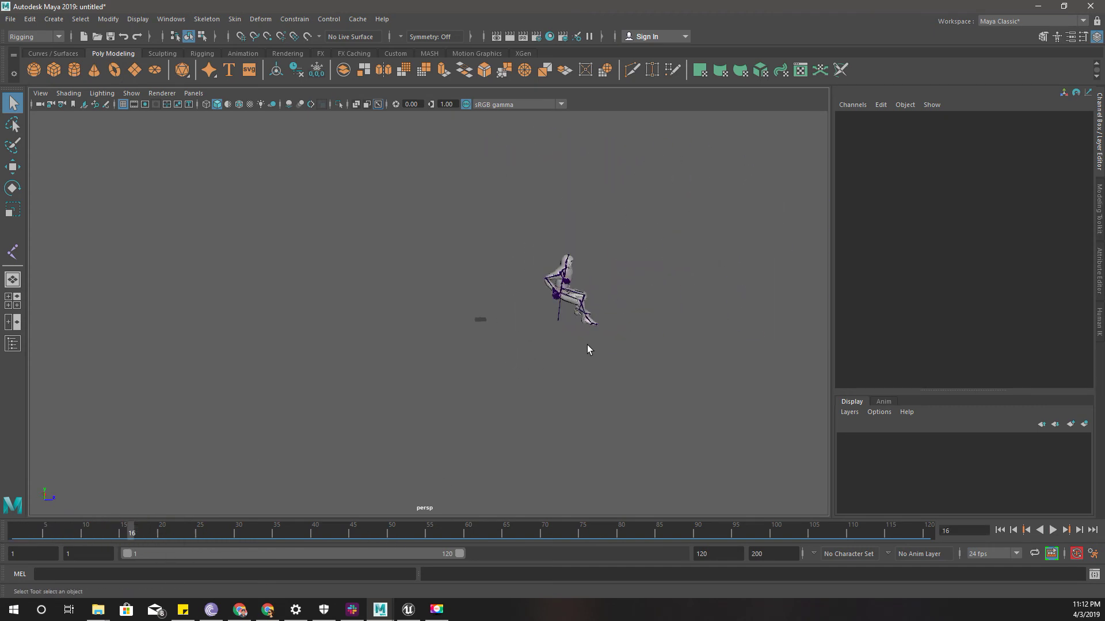
key(alt+v)
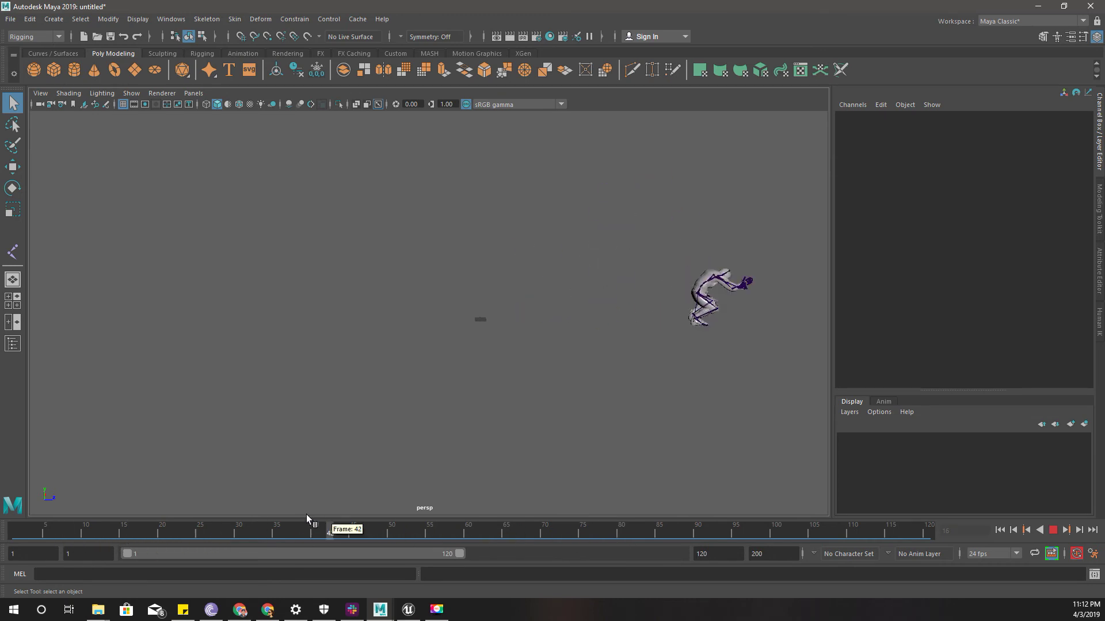
click(41, 537)
- Select the root joint near the feet and scrub back to the opening frames to check how it travels with the character
scroll(581, 337, up, 3)
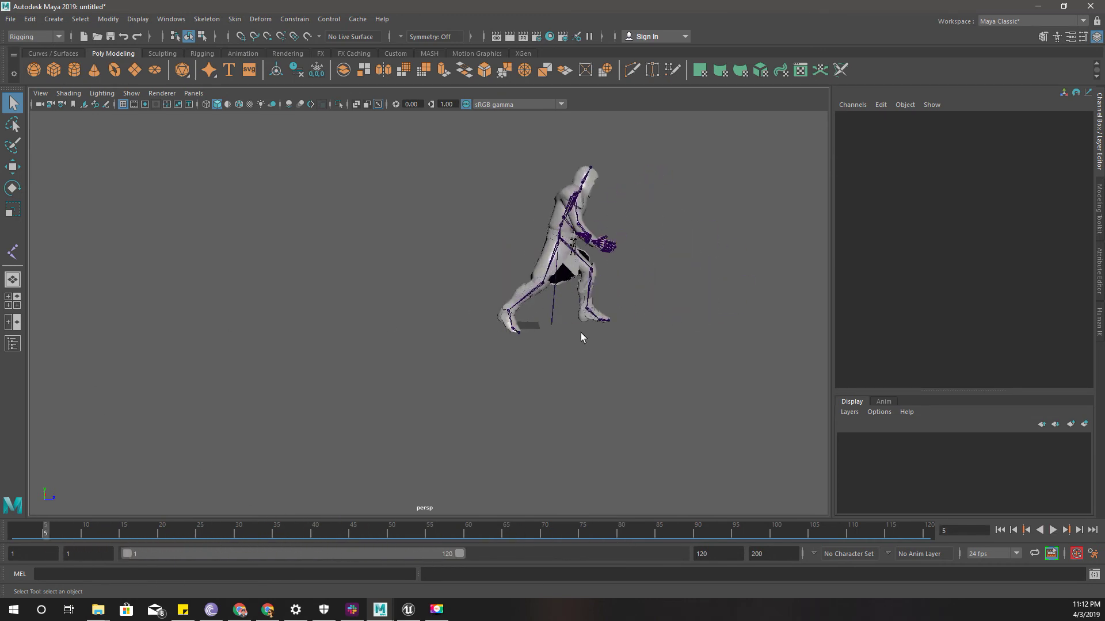
click(551, 326)
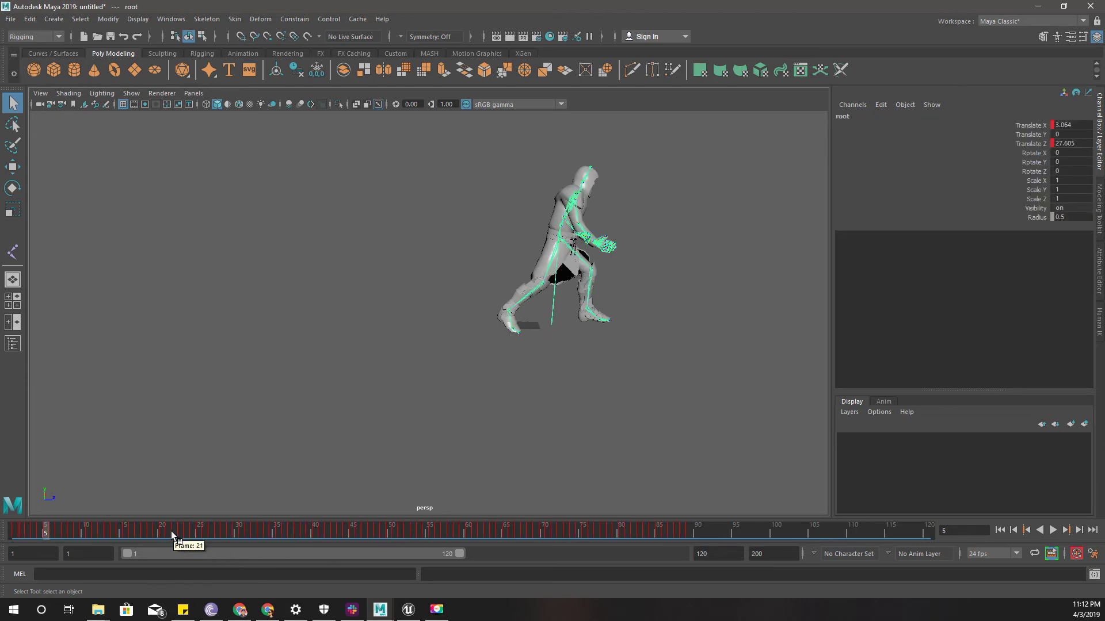
scroll(523, 419, down, 2)
drag(145, 536, 23, 572)
alt+drag(355, 448, 409, 450)
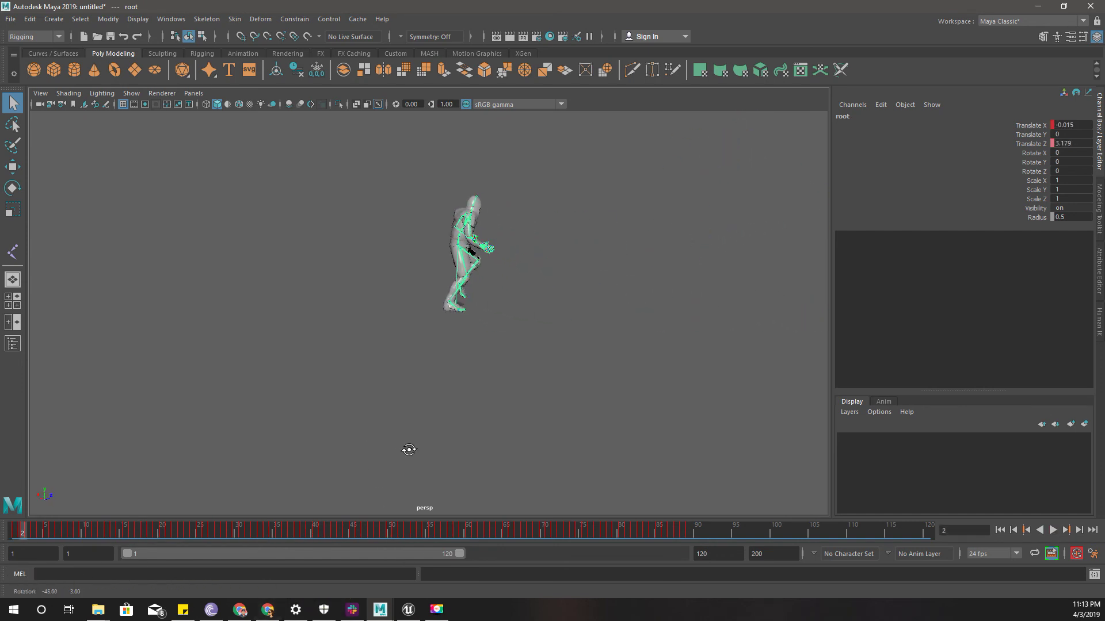
mouse_move(38, 528)
mouse_down()
mouse_move(397, 531)
mouse_move(31, 532)
mouse_up()
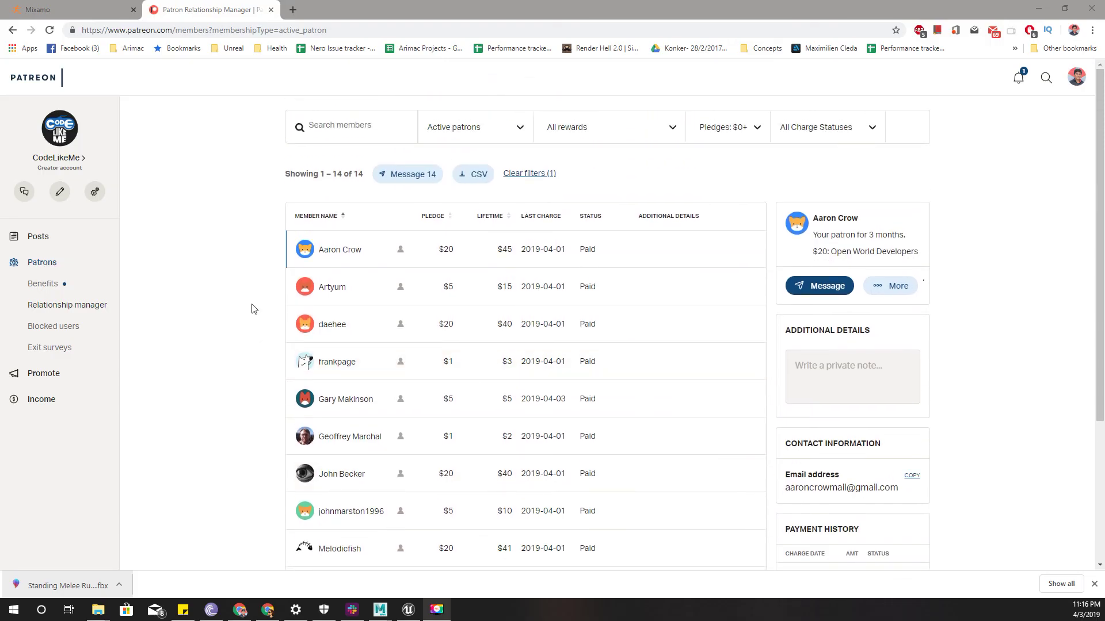
- Look through the list of active patrons in the Patreon relationship manager
scroll(252, 309, down, 1)
scroll(251, 308, down, 2)
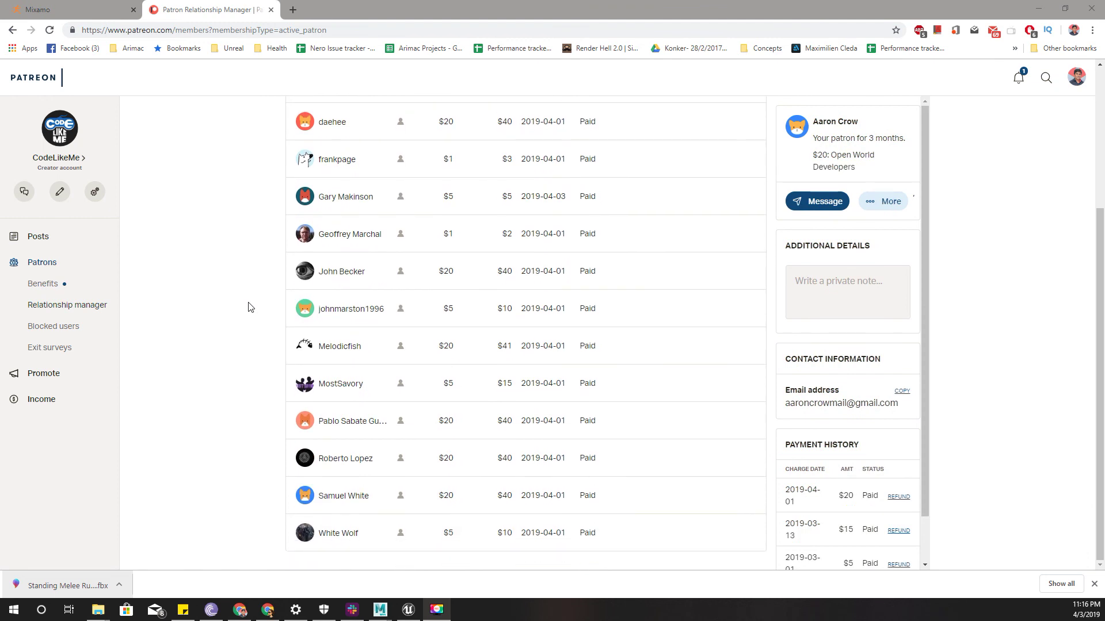
scroll(252, 309, up, 3)
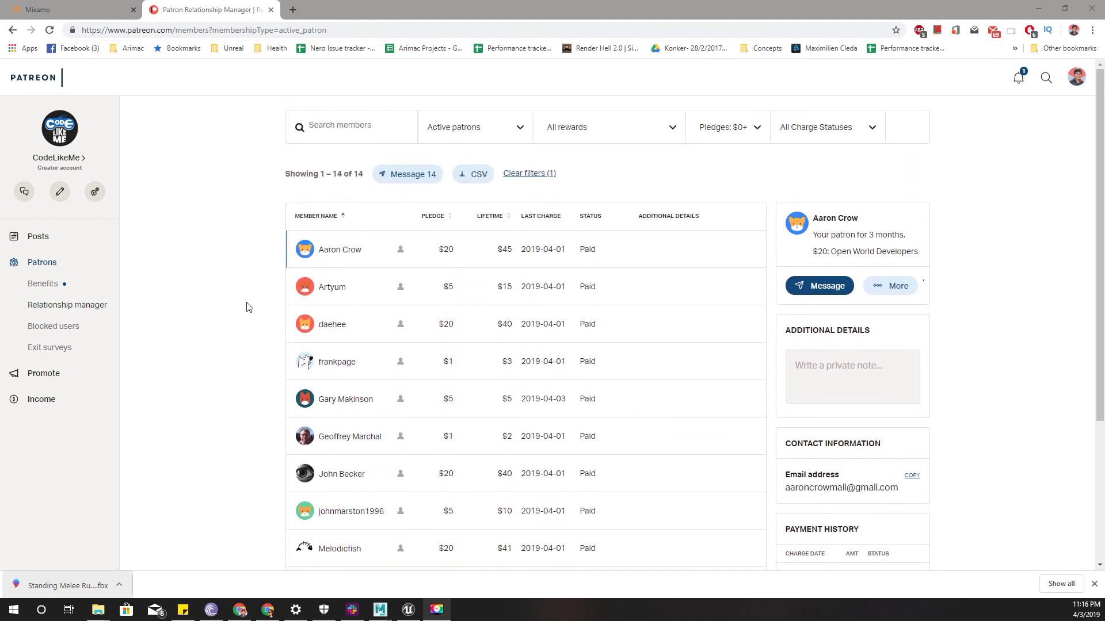
- Open the CodeLikeMe creator page and review its membership tiers, channel description and sample videos
click(44, 158)
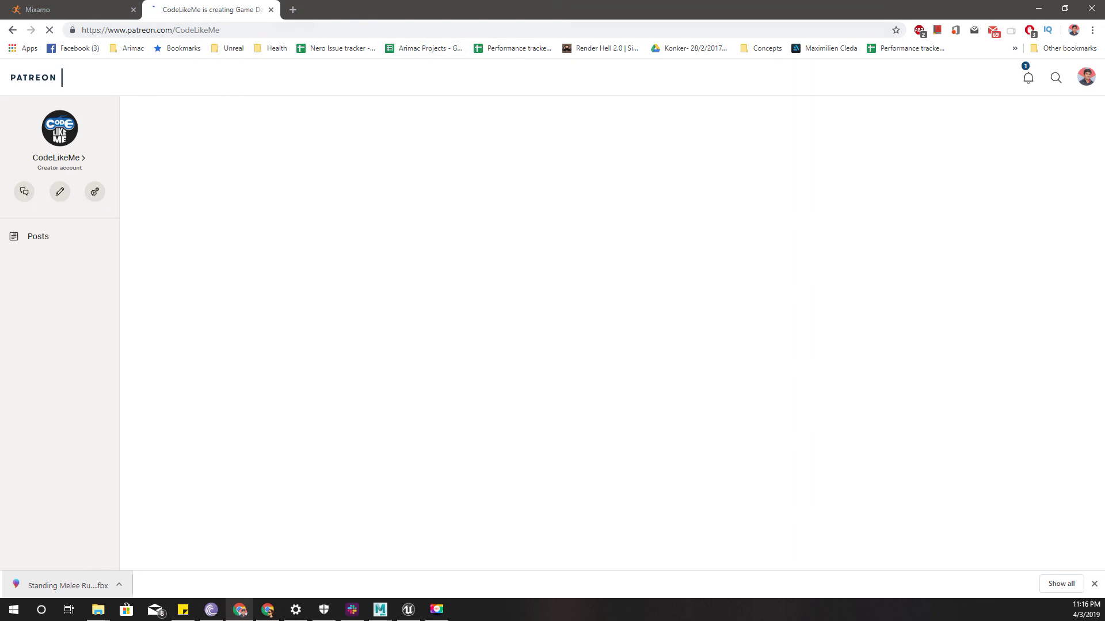
scroll(791, 347, down, 3)
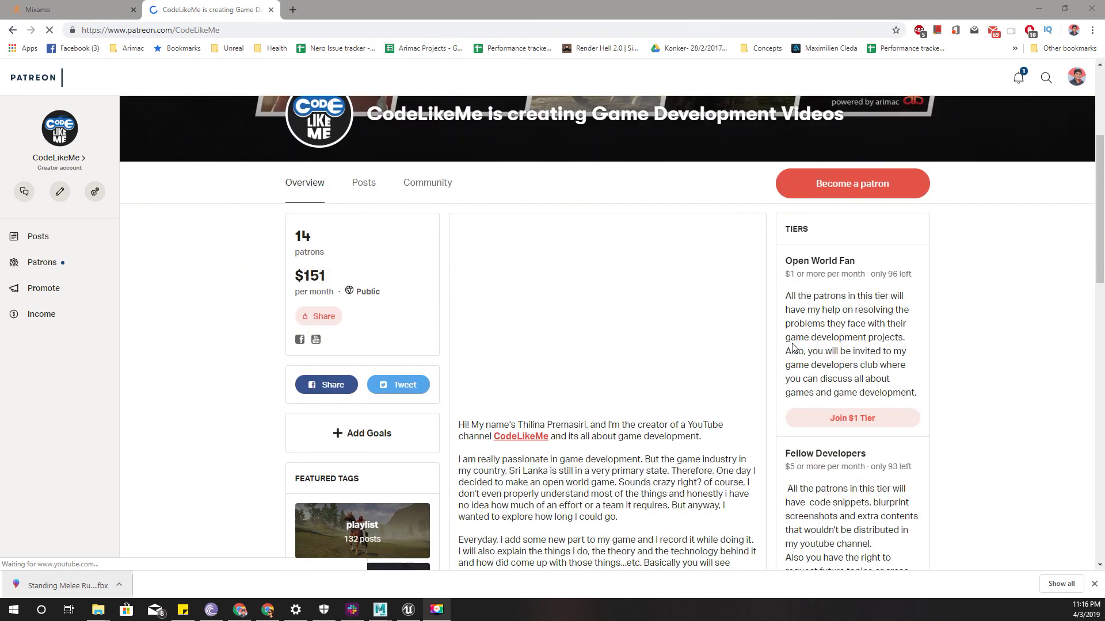
scroll(791, 347, down, 3)
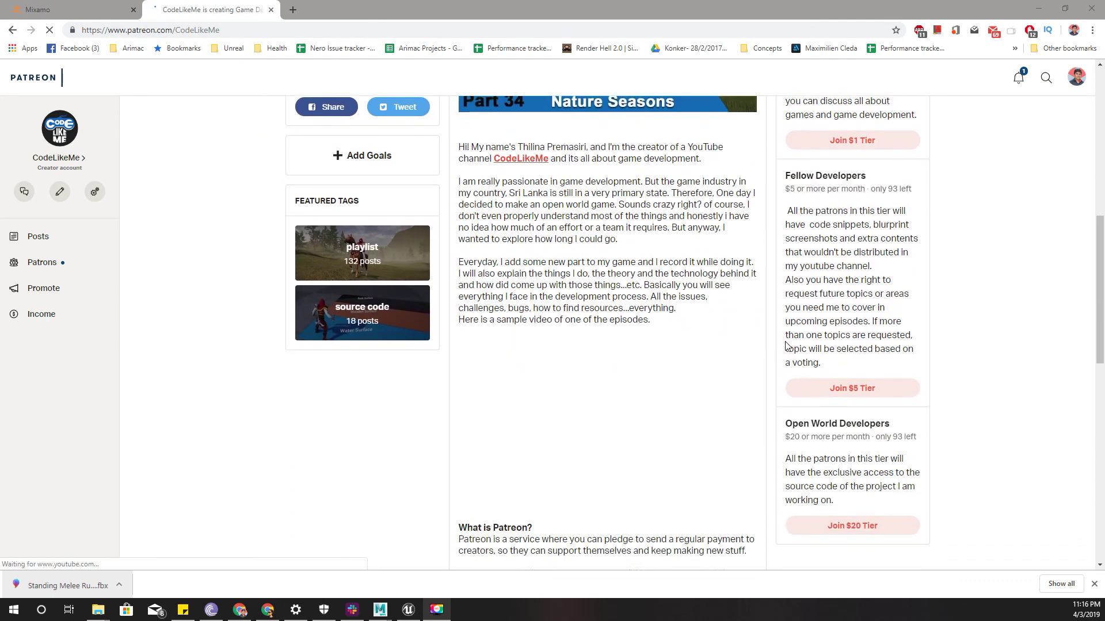
scroll(786, 345, up, 3)
scroll(792, 255, down, 2)
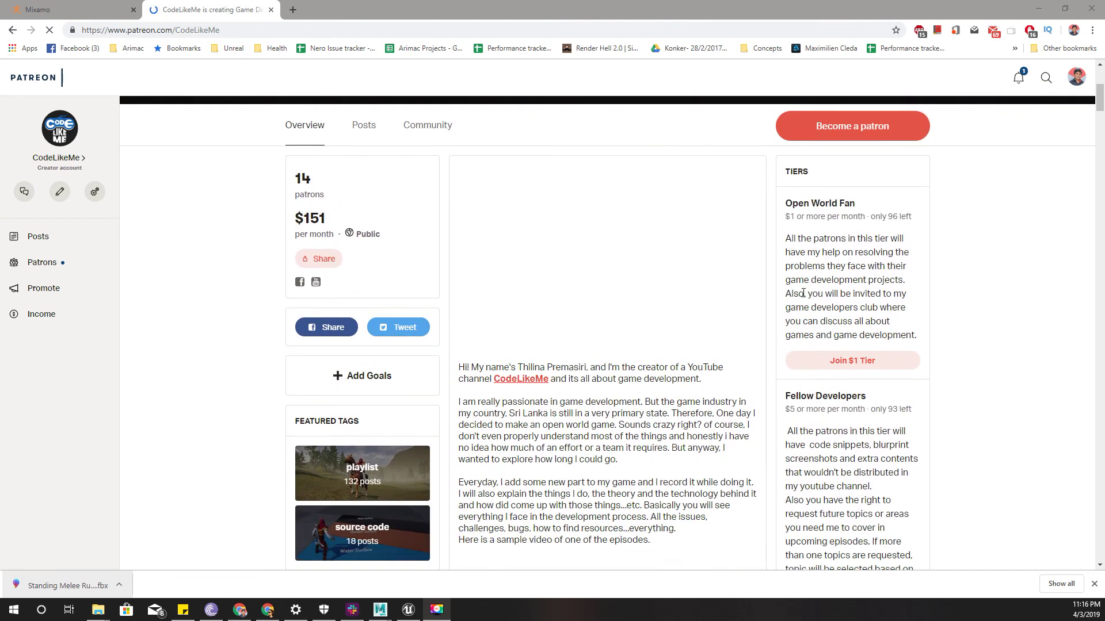
drag(792, 253, 841, 434)
scroll(839, 433, down, 5)
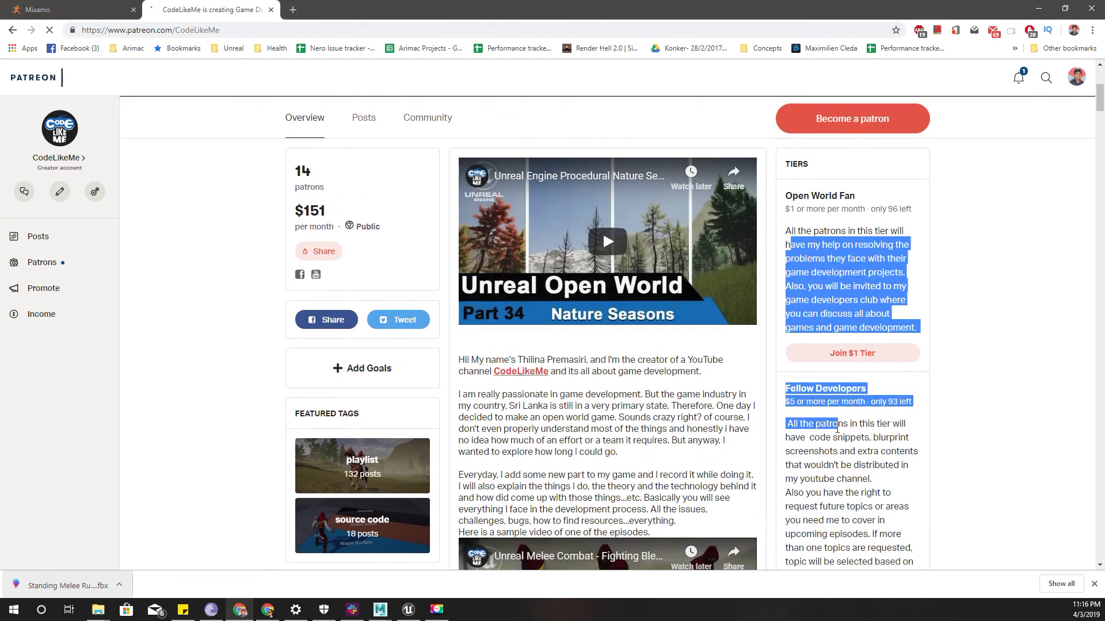
scroll(824, 371, up, 4)
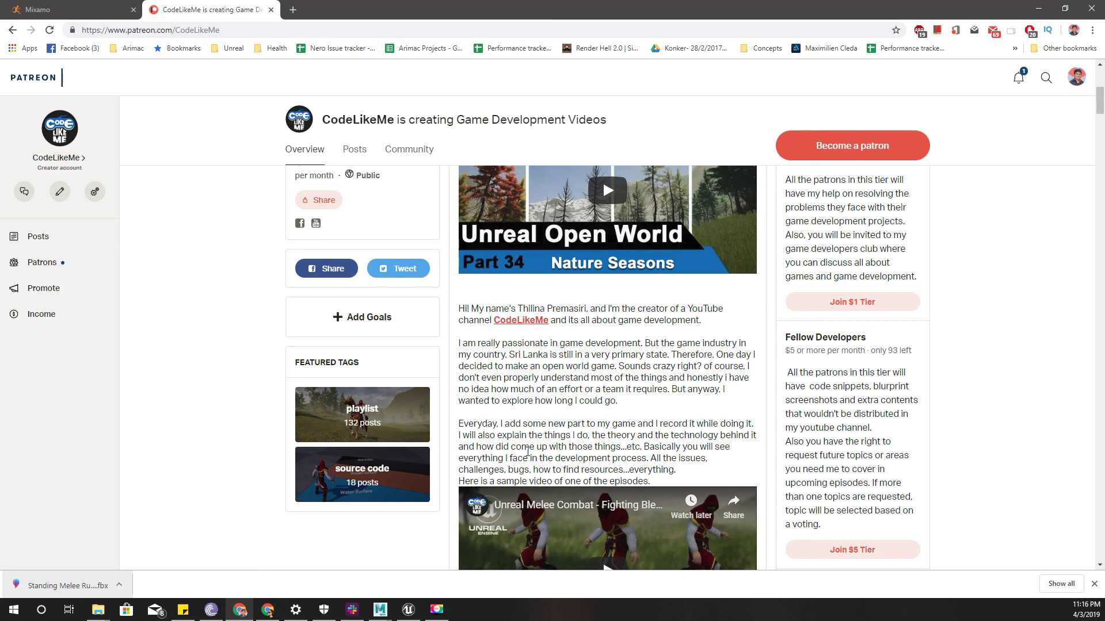
scroll(488, 420, down, 2)
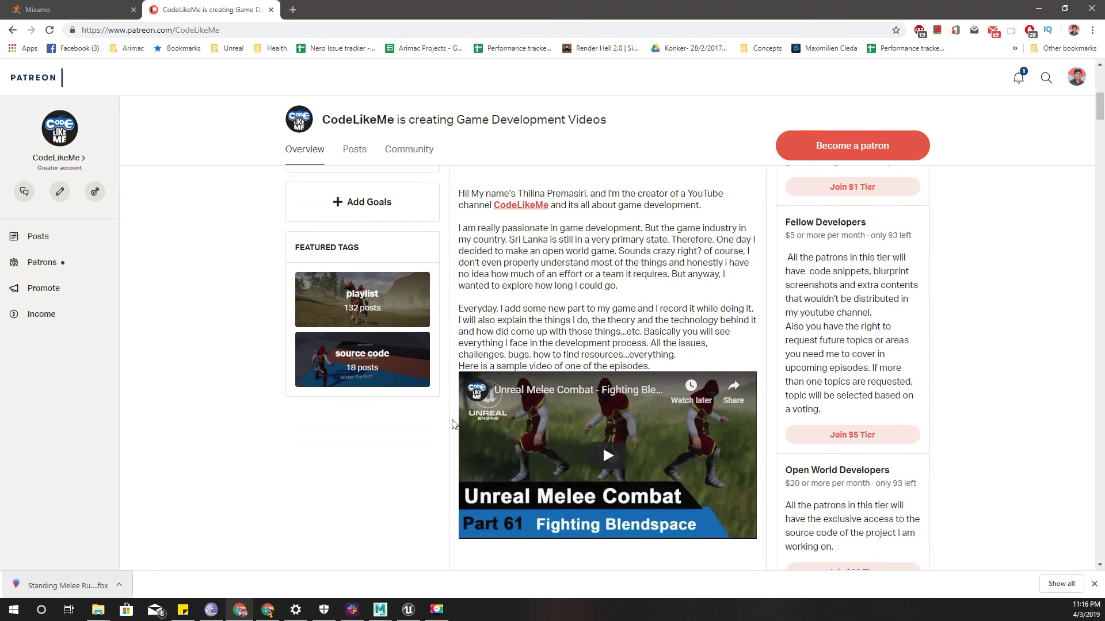
scroll(453, 424, up, 2)
scroll(452, 424, up, 2)
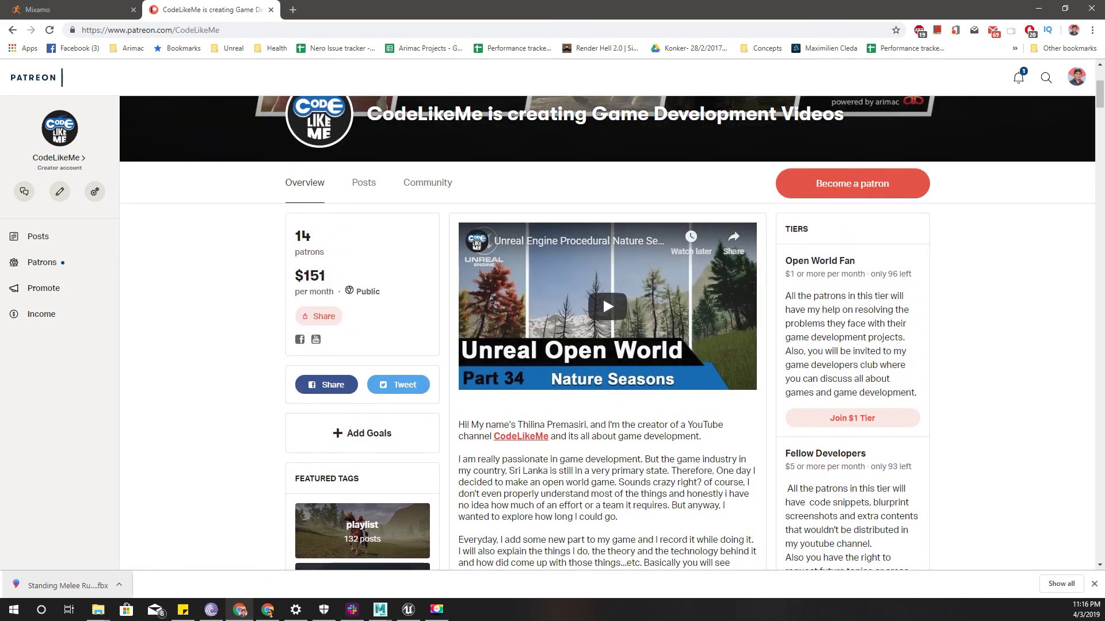